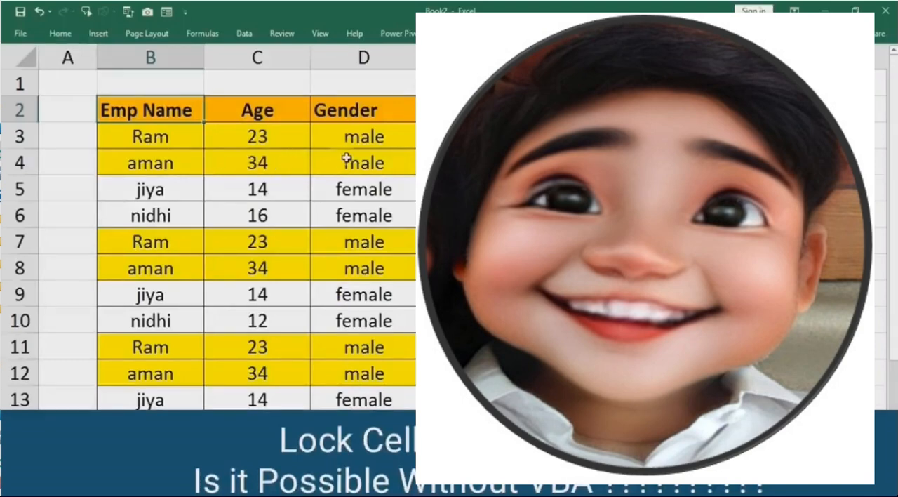
Examine the yellow-highlighted male employee rows in the table: B3:D4, B7:D8 and B11:D12.
left_click_drag(347, 140, 347, 151)
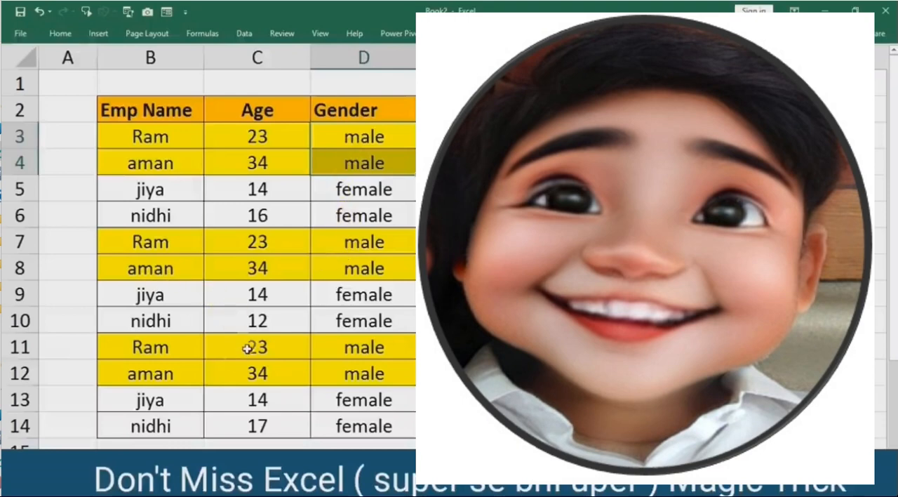
left_click_drag(136, 242, 341, 269)
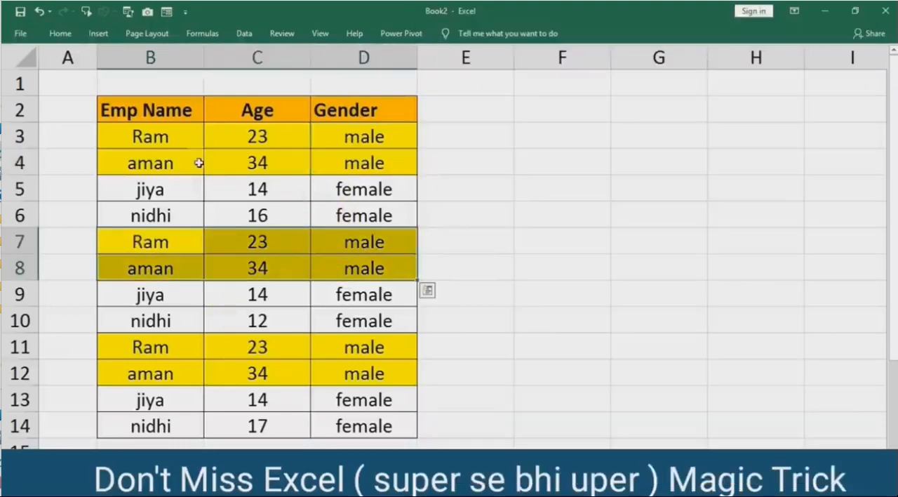
left_click_drag(133, 137, 353, 157)
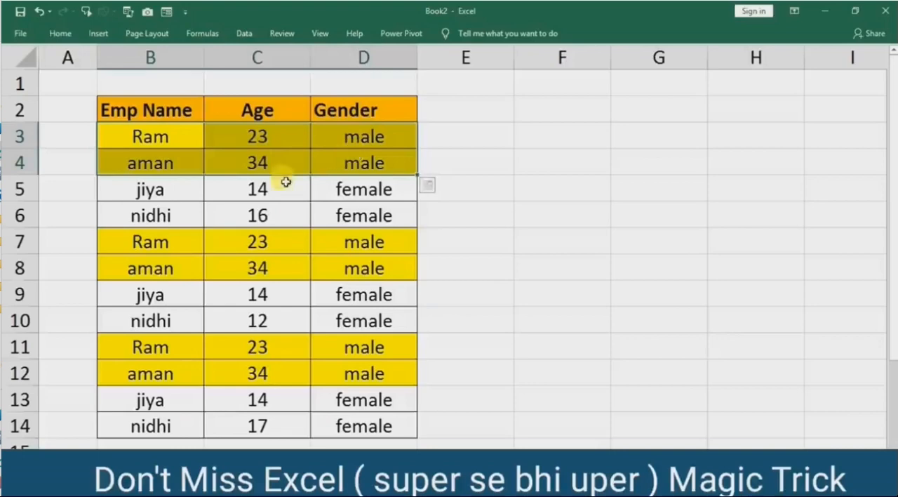
left_click_drag(149, 241, 349, 271)
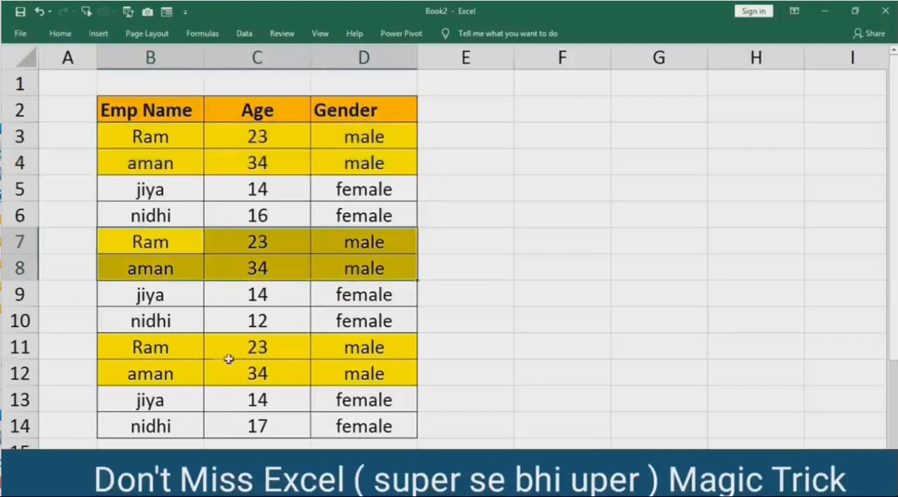
left_click(146, 346)
left_click_drag(254, 349, 342, 377)
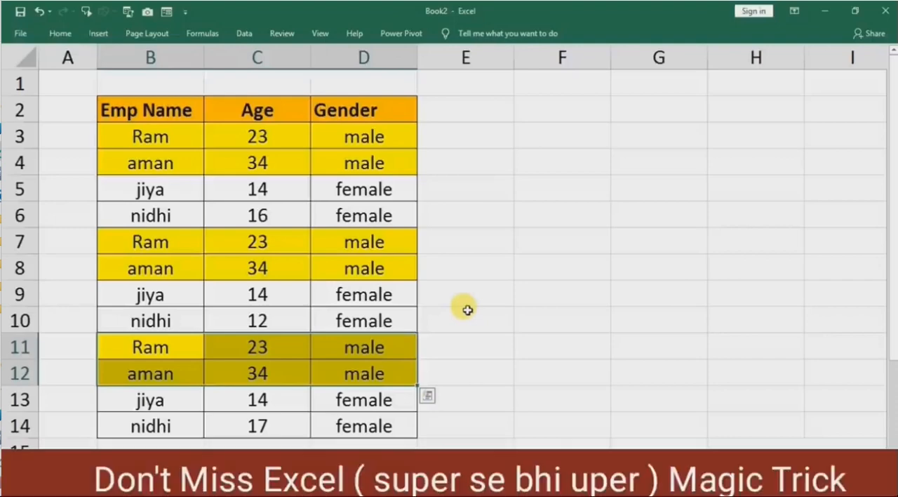
Switch to Sheet1, which holds the employee table without highlighted rows.
key("ctrl+Page_Up")
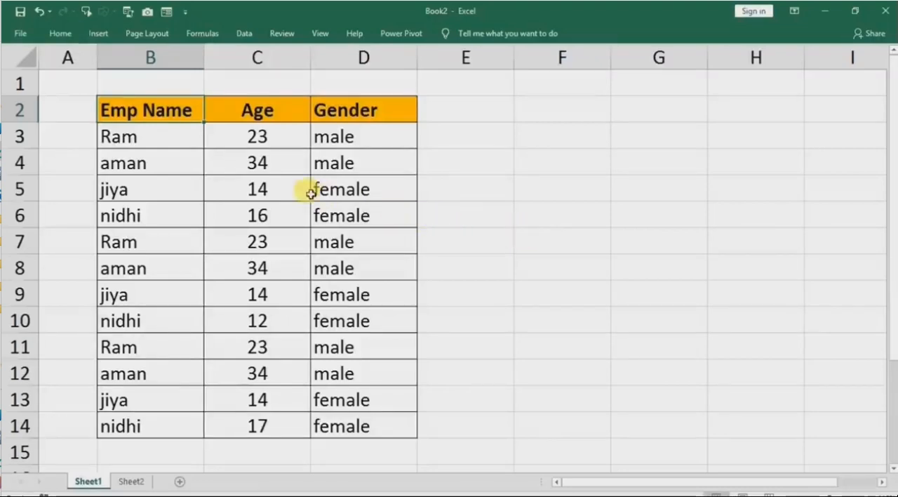
left_click(173, 194)
left_click(639, 184)
left_click(561, 249)
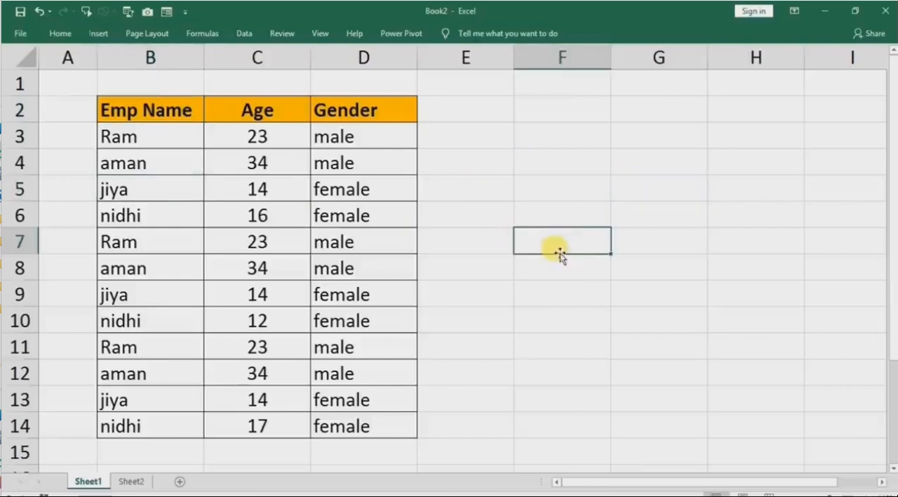
left_click(665, 164)
left_click(635, 310)
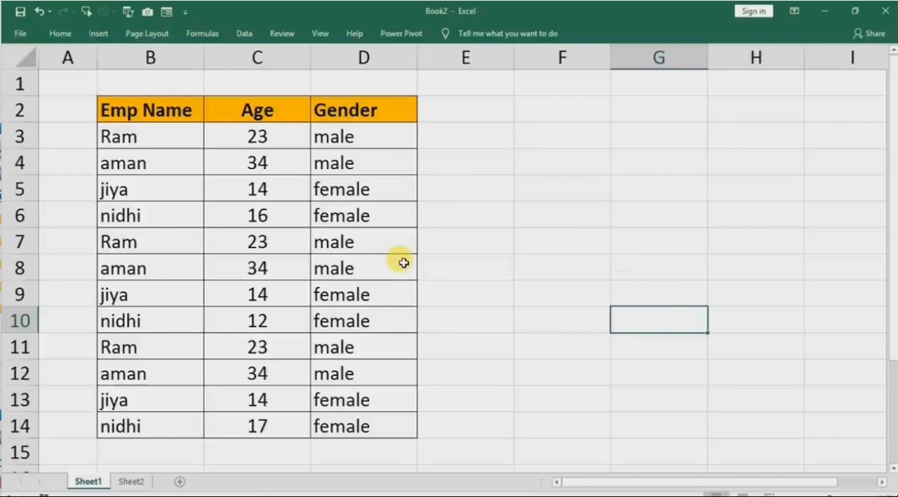
Check the Protection settings of empty cell F3 in Format Cells and close them without changes.
right_click(94, 484)
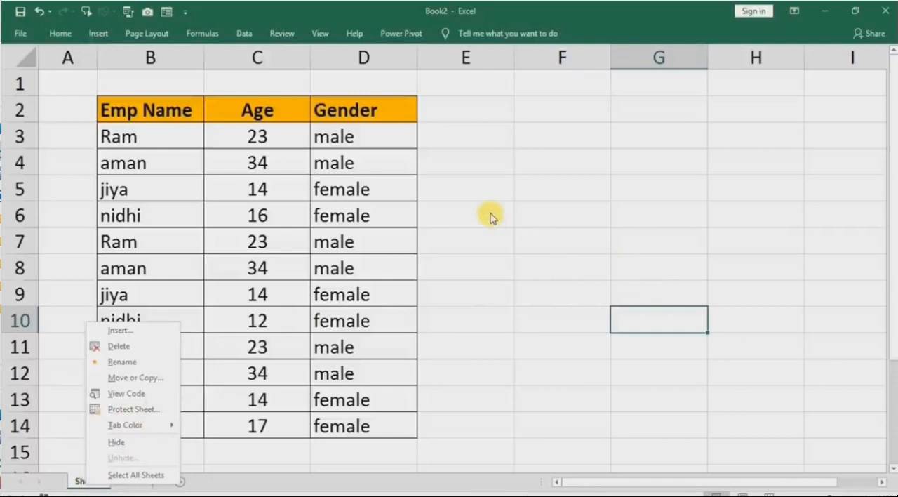
left_click(561, 189)
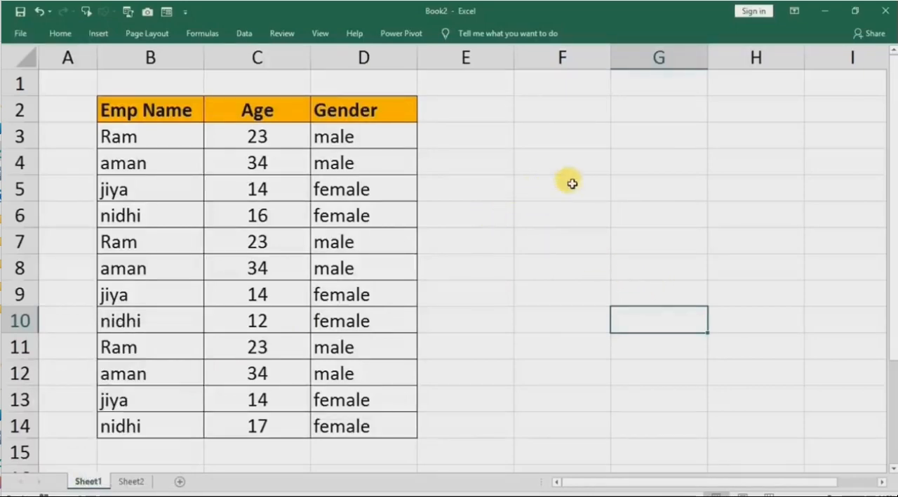
left_click(603, 165)
right_click(552, 134)
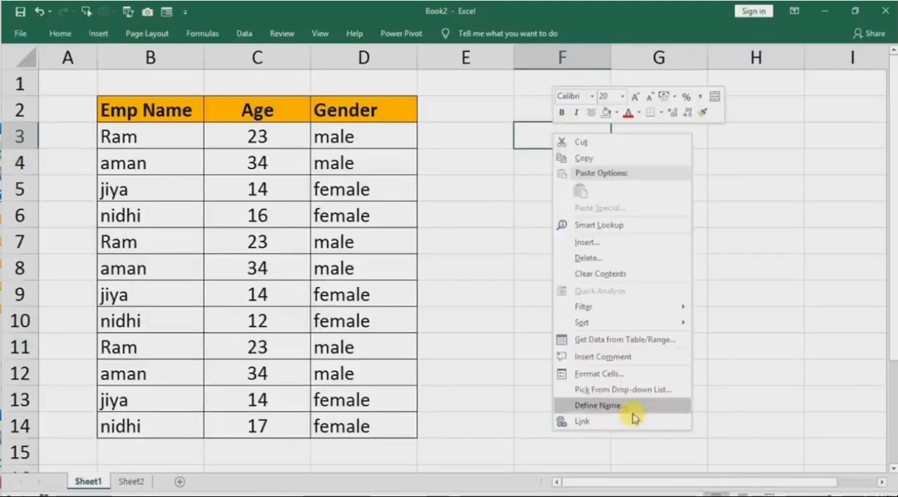
left_click(588, 374)
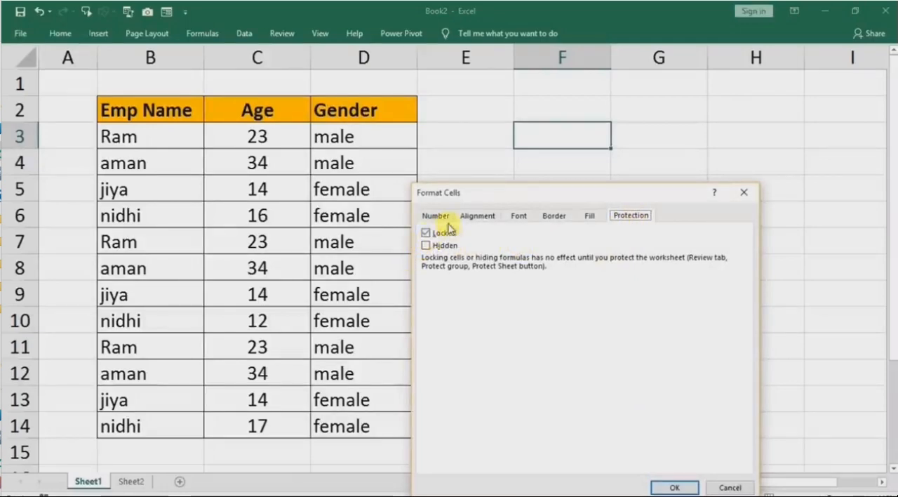
left_click(743, 192)
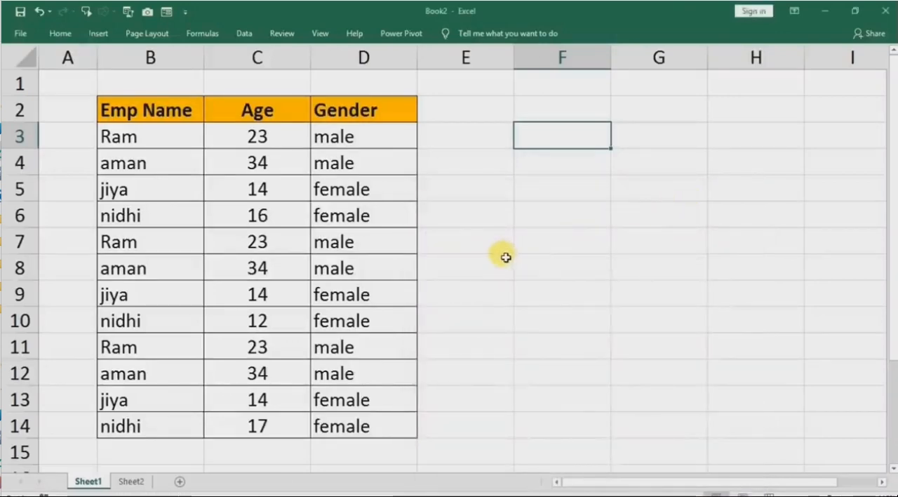
Protect Sheet1 with a password and confirm the password, keeping selection of locked and unlocked cells allowed.
right_click(95, 481)
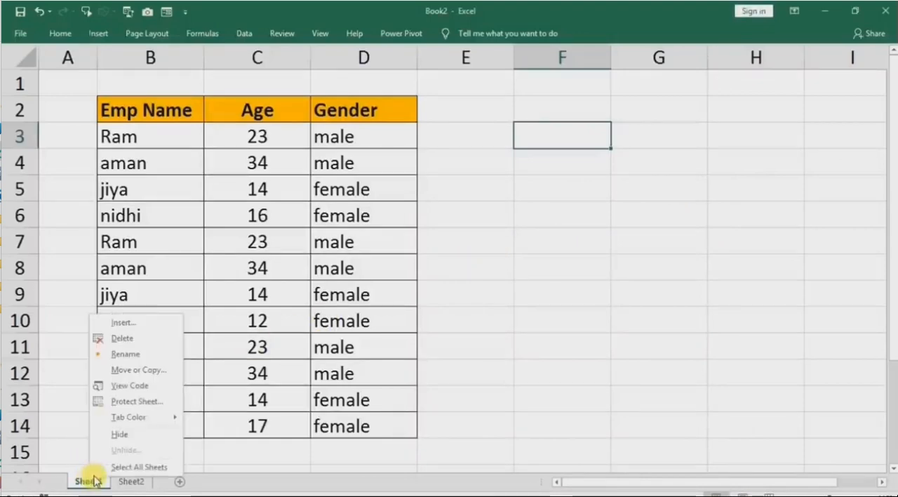
left_click(144, 401)
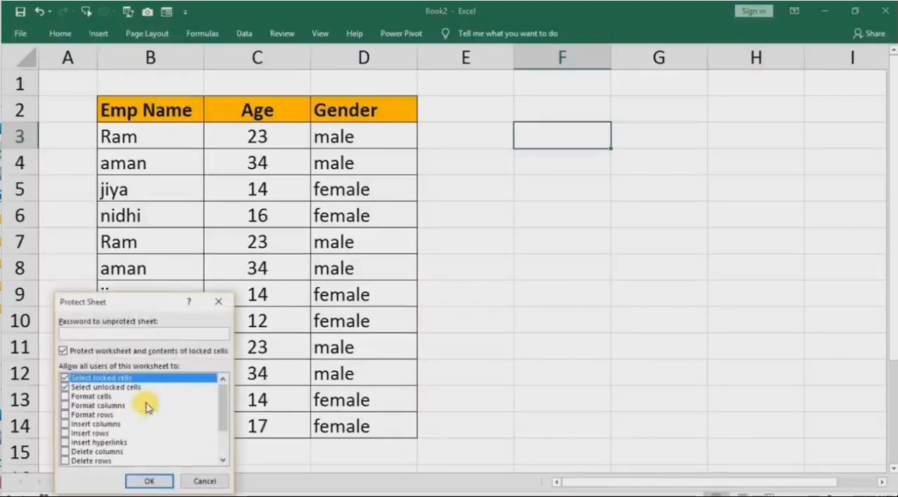
type("123")
left_click(139, 484)
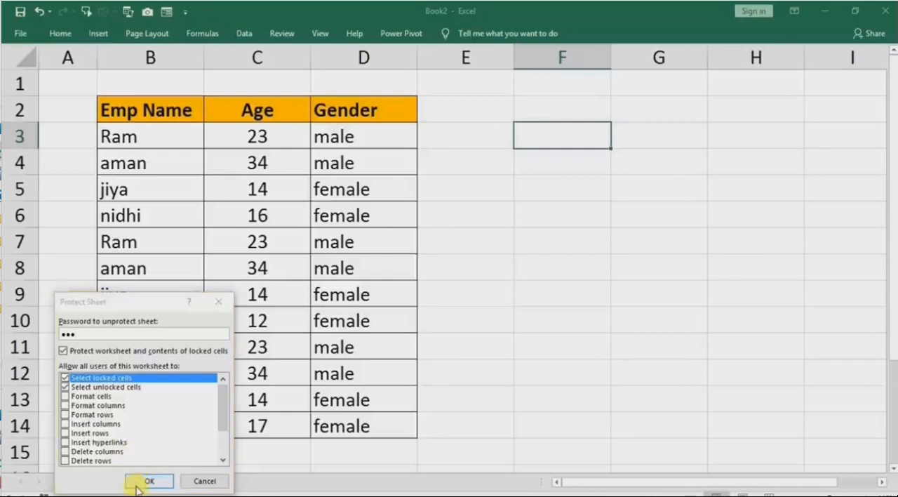
type("12")
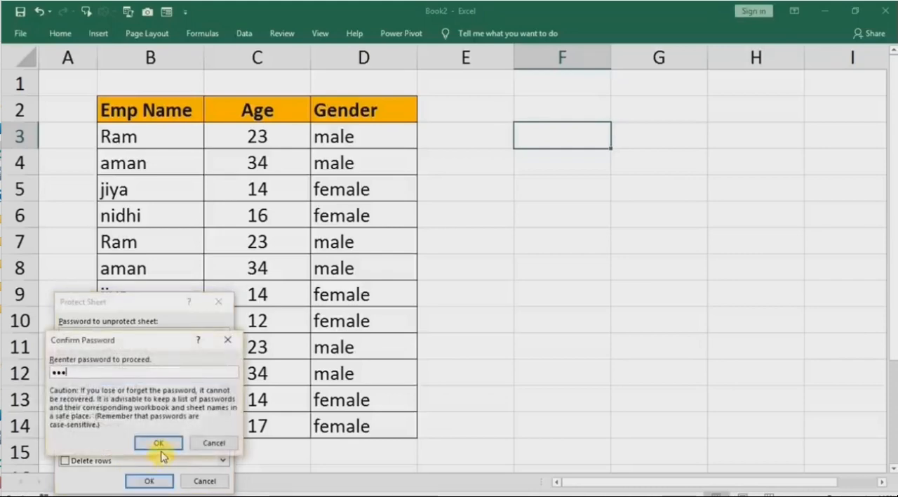
left_click(160, 444)
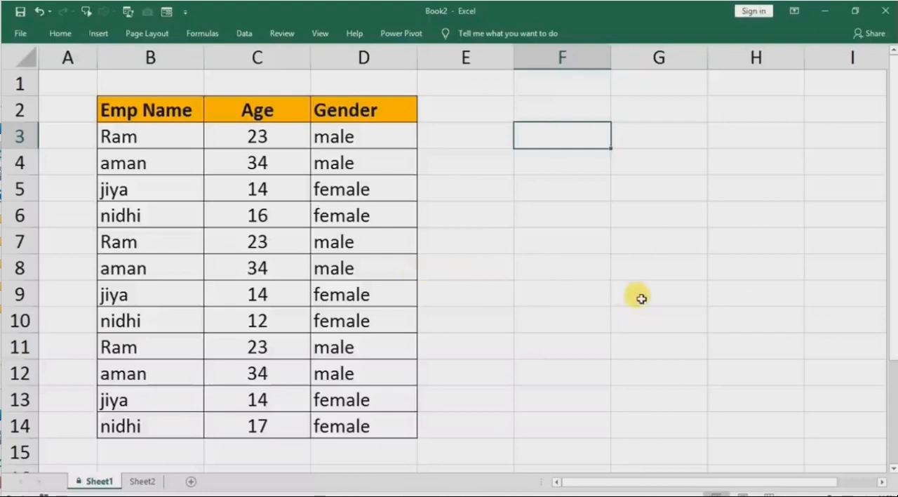
Try to edit cells F10 and C7 to test the sheet protection, dismissing each warning.
double_click(568, 317)
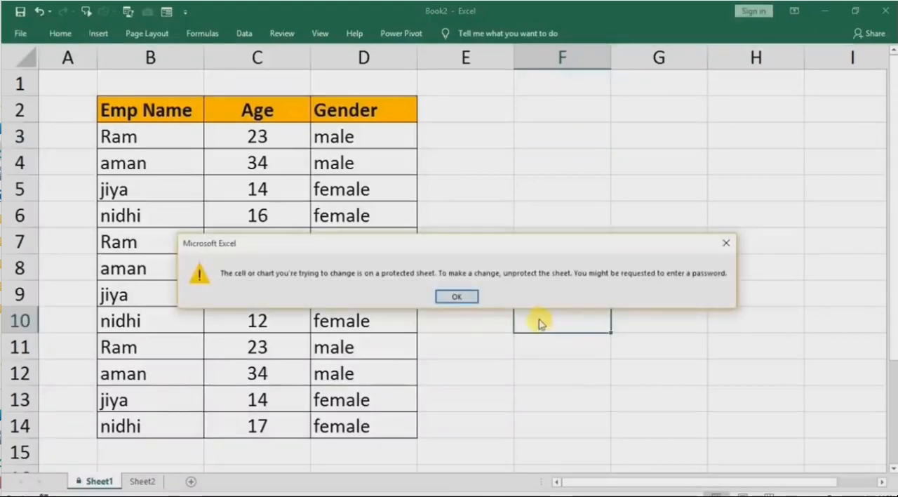
left_click(452, 299)
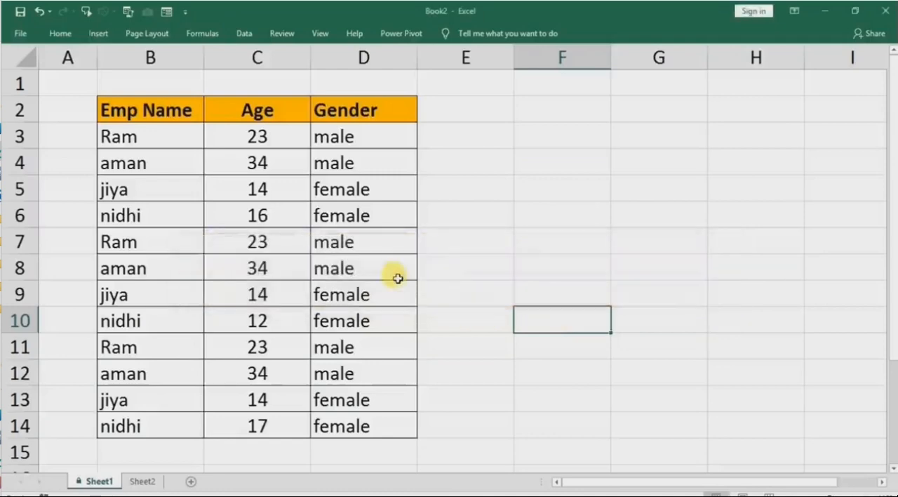
double_click(229, 246)
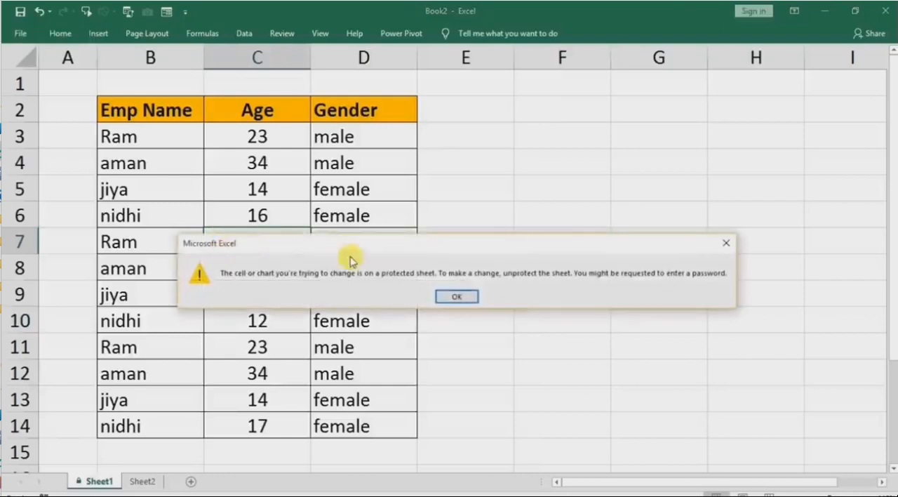
left_click(457, 297)
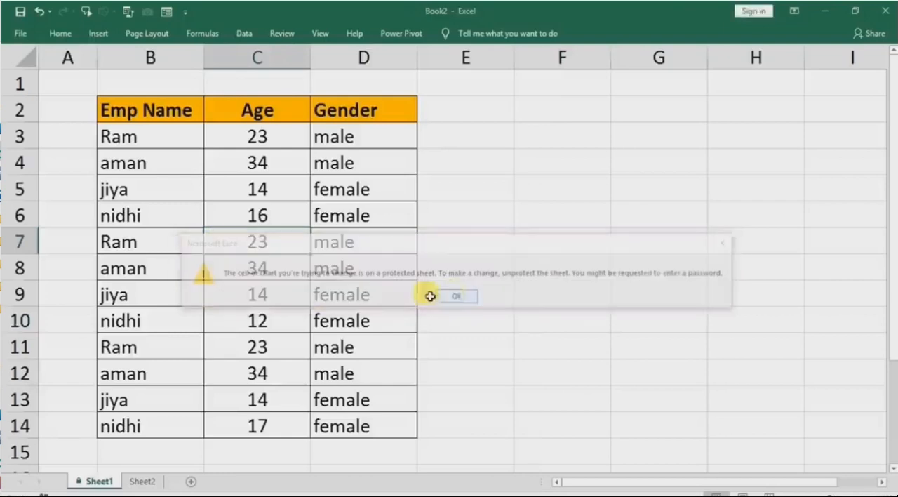
Unprotect Sheet1 by entering the sheet password.
right_click(98, 481)
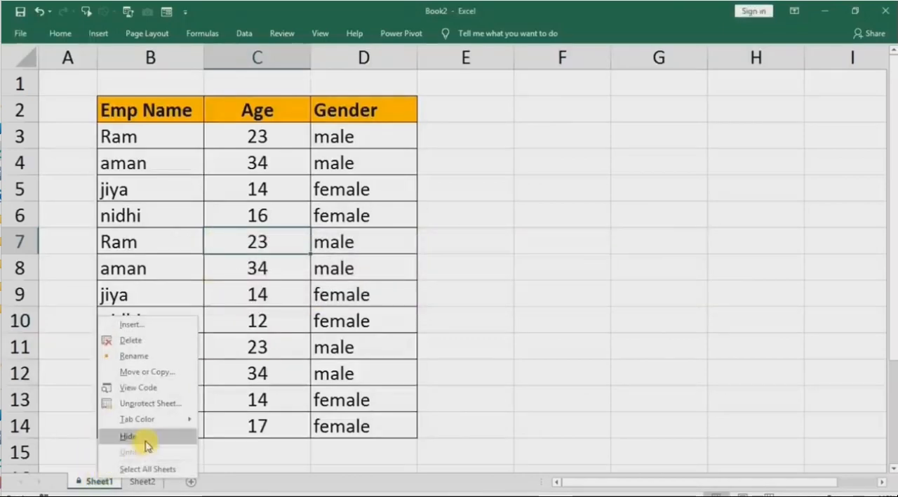
left_click(149, 403)
type("123")
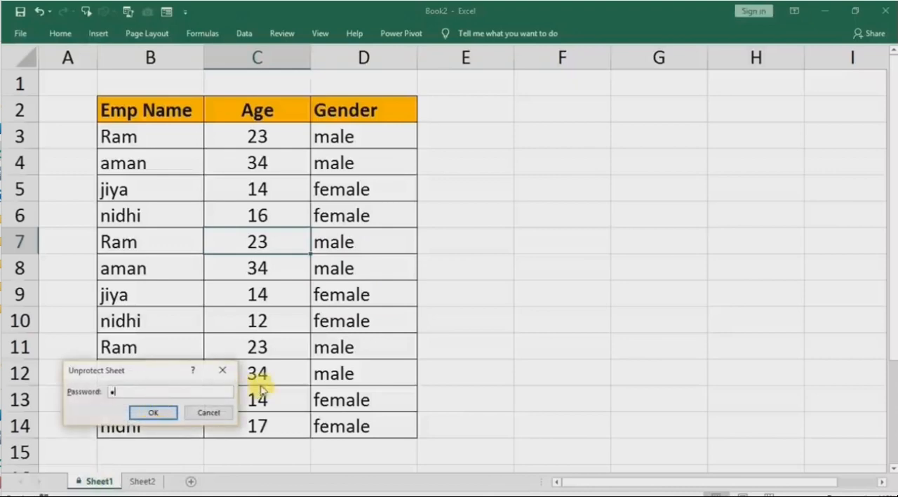
left_click(151, 412)
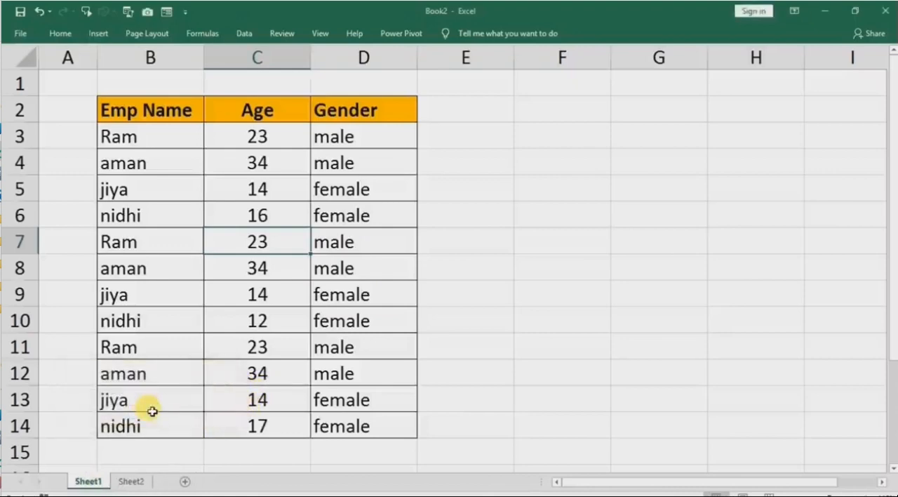
Unlock the empty cells E3:E14 beside the Gender column by turning off their Locked protection setting.
left_click(447, 134)
left_click_drag(447, 157, 437, 413)
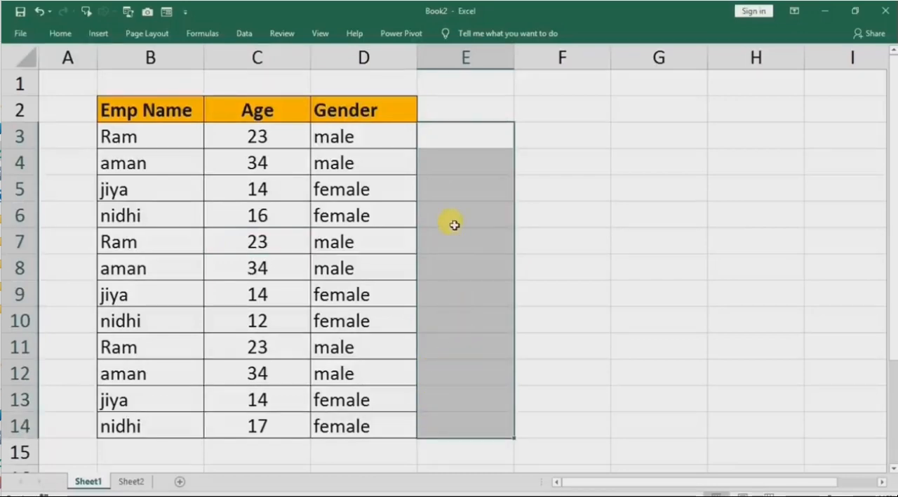
right_click(457, 196)
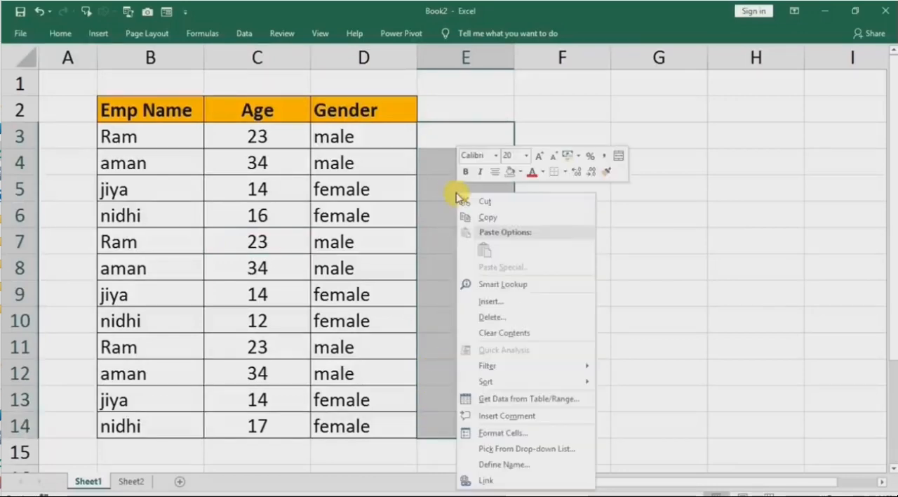
left_click(500, 431)
left_click(336, 233)
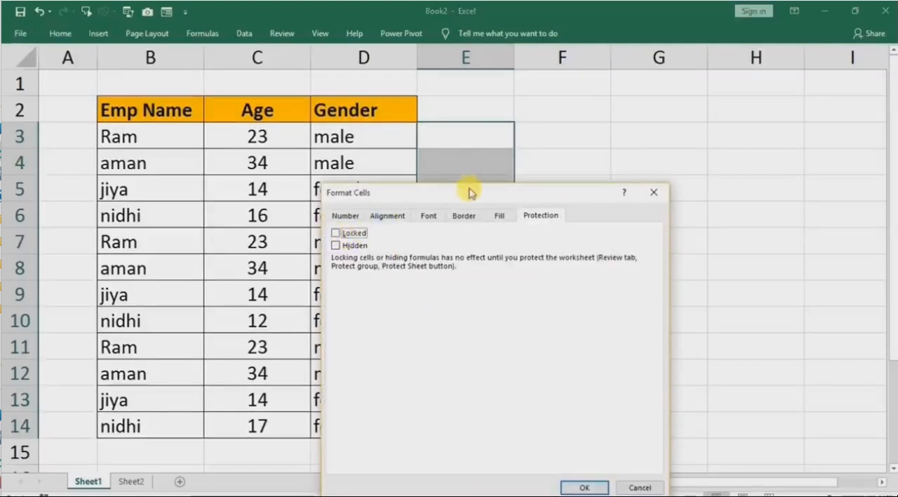
left_click_drag(469, 192, 680, 132)
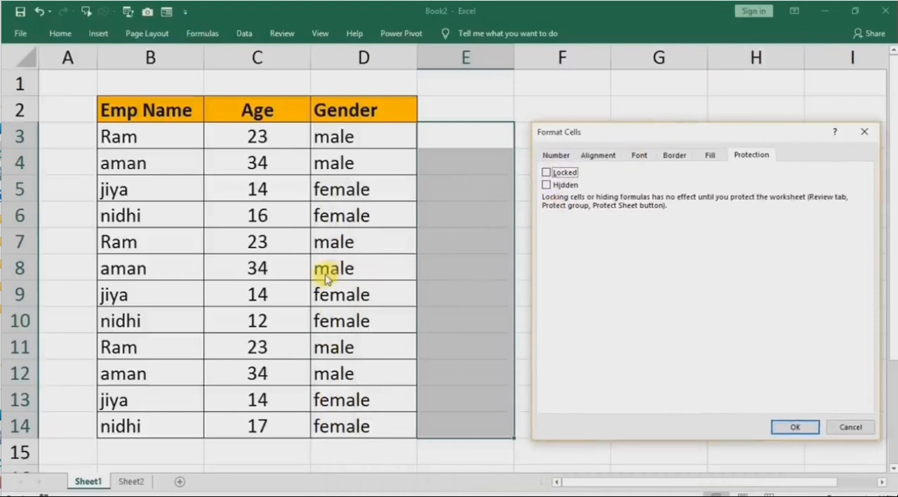
left_click(779, 428)
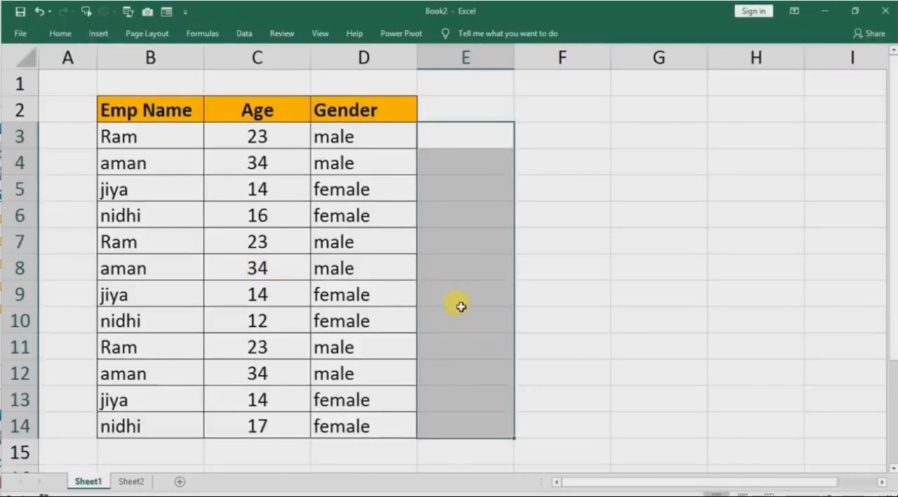
Protect Sheet1 again by entering and confirming the sheet password, with the default permissions kept.
right_click(86, 481)
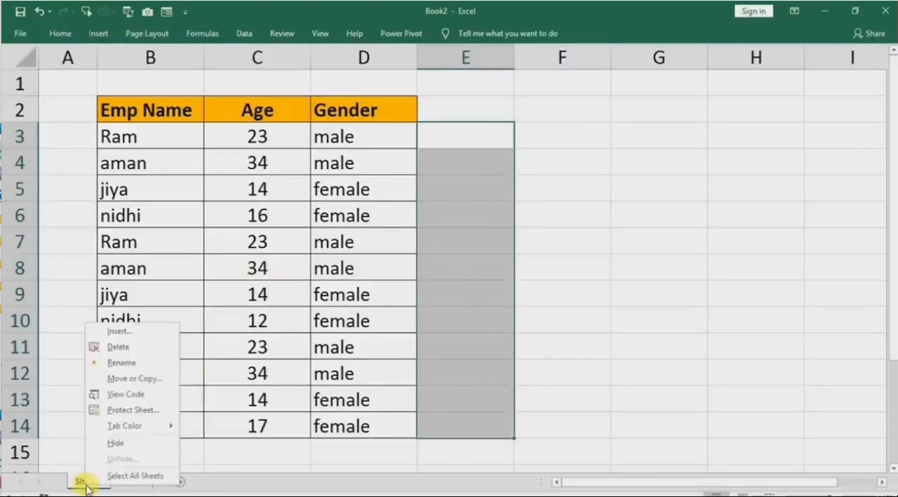
left_click(124, 416)
type("123")
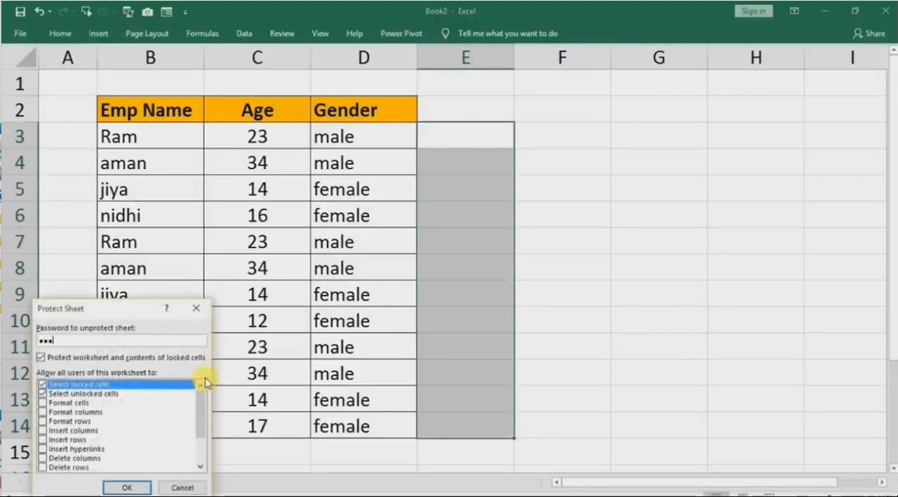
left_click(127, 487)
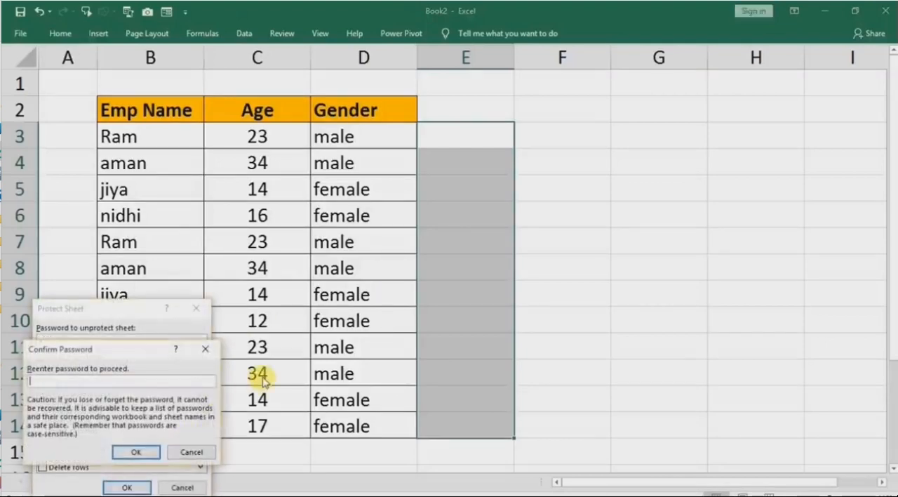
type("123")
left_click(136, 452)
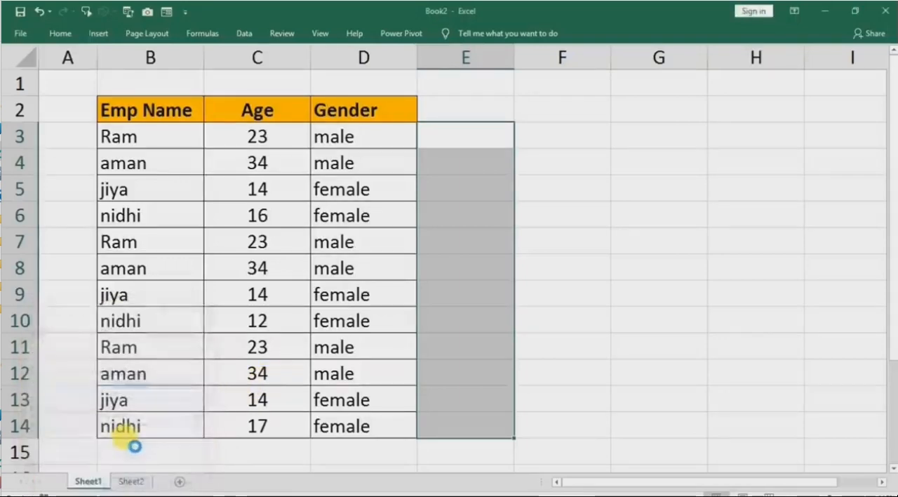
Try to edit cells B6 and H8 to test the sheet protection, dismissing each warning.
double_click(169, 215)
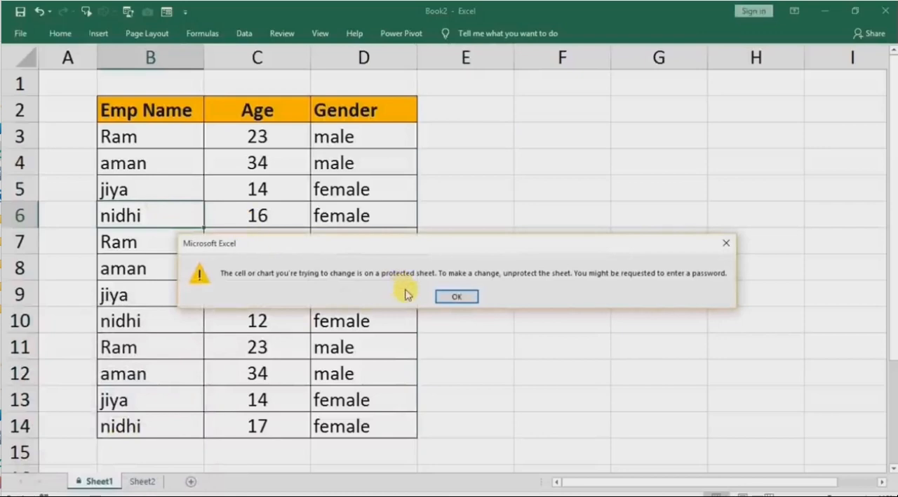
left_click(456, 296)
left_click(734, 268)
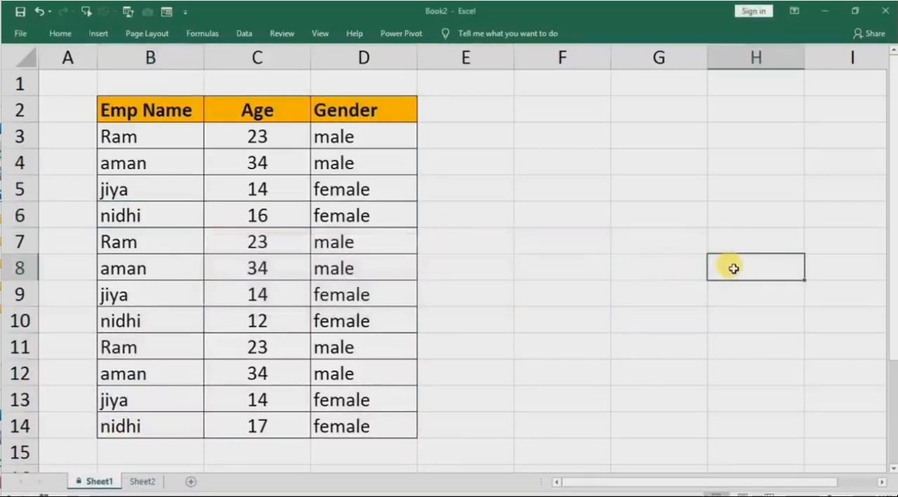
double_click(733, 268)
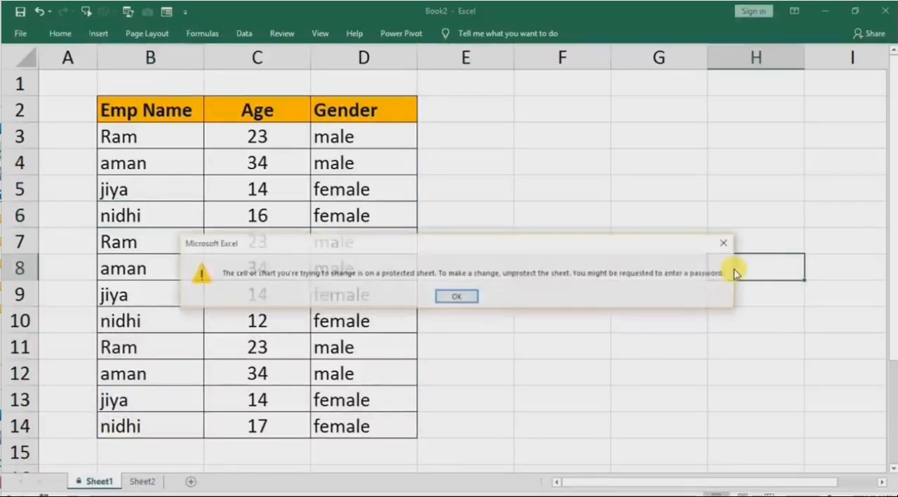
left_click(455, 298)
Enter the test texts fdgdfg in E7 and fgfgh in E9, and clear the contents of E3:E14.
left_click(453, 239)
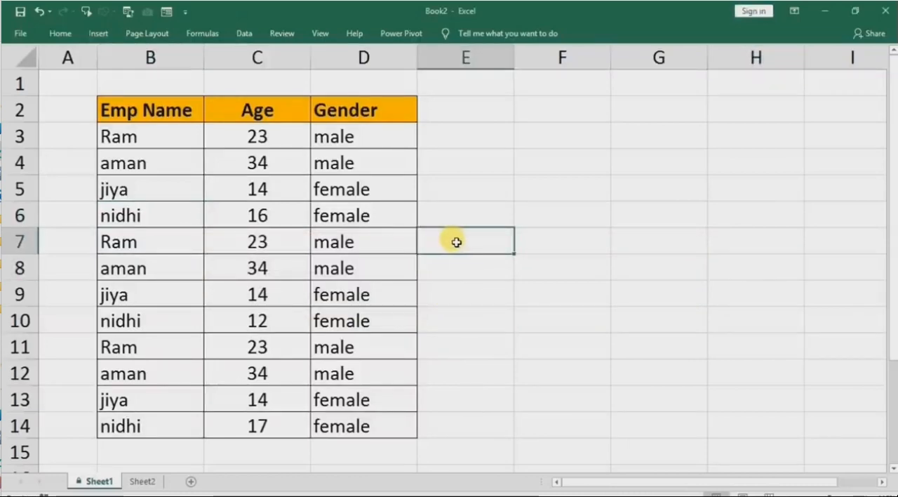
type("f")
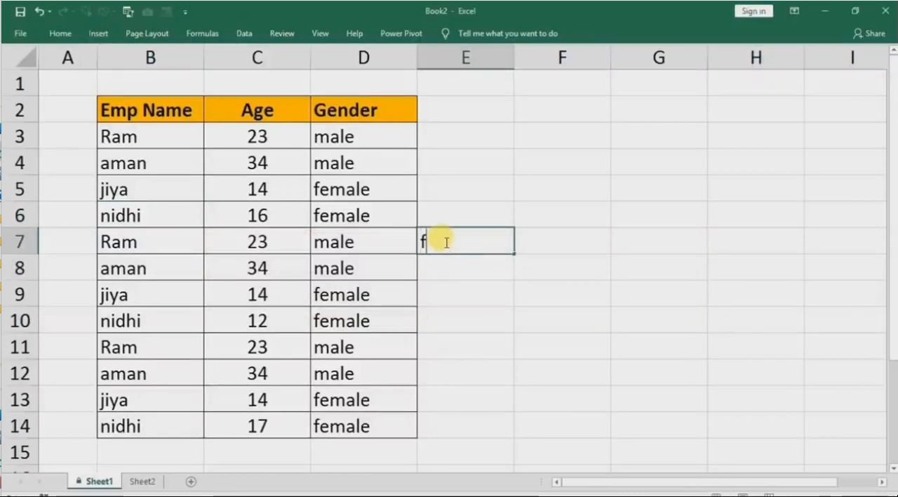
type("dgdfg")
left_click(441, 301)
type("f")
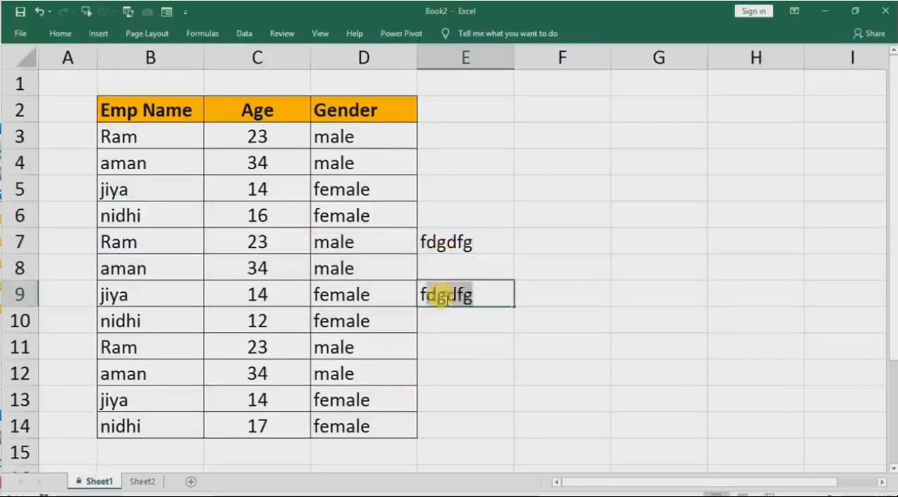
type("gfgh")
left_click_drag(453, 137, 447, 423)
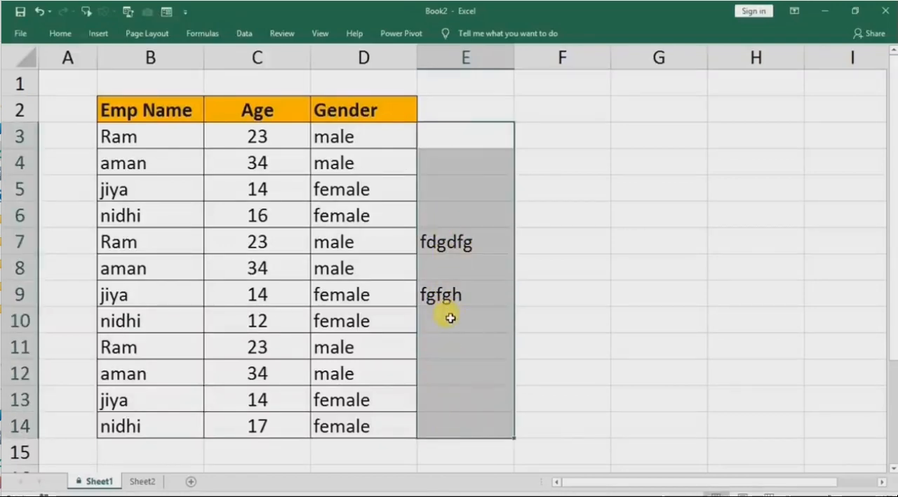
key("Delete")
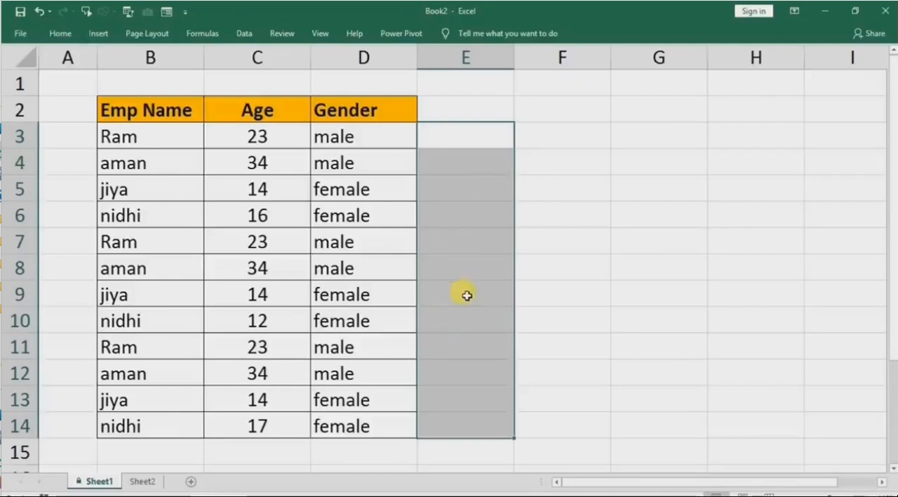
left_click(351, 243)
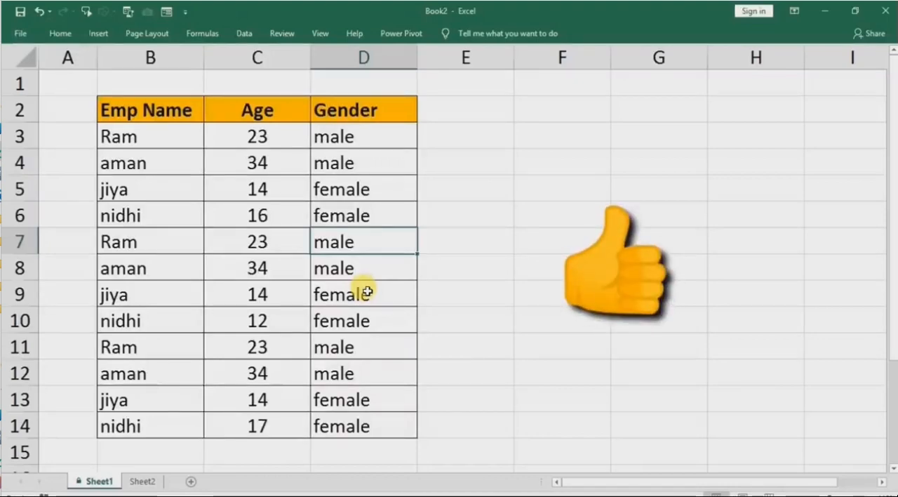
left_click(272, 185)
mouse_move(274, 282)
left_mouse_down("ctrl")
mouse_move(267, 276)
mouse_move(263, 294)
left_mouse_up("ctrl")
left_click_drag(257, 374, 260, 403, "ctrl")
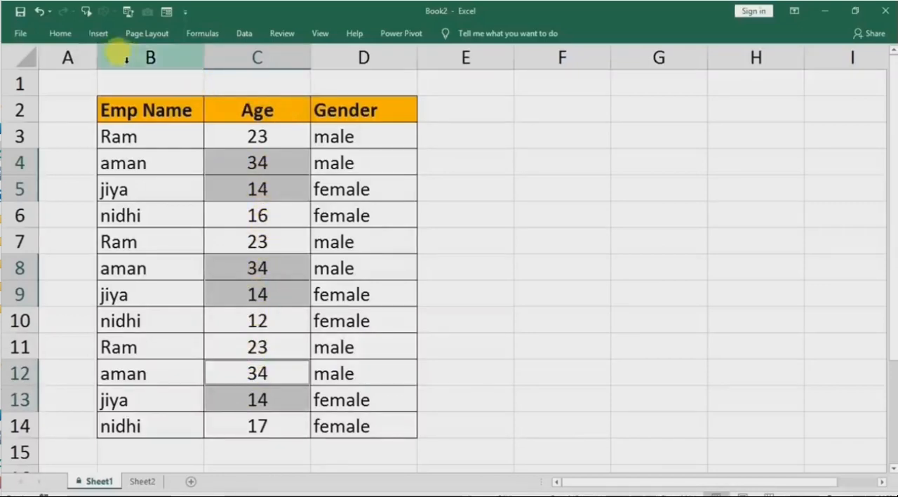
left_click(62, 35)
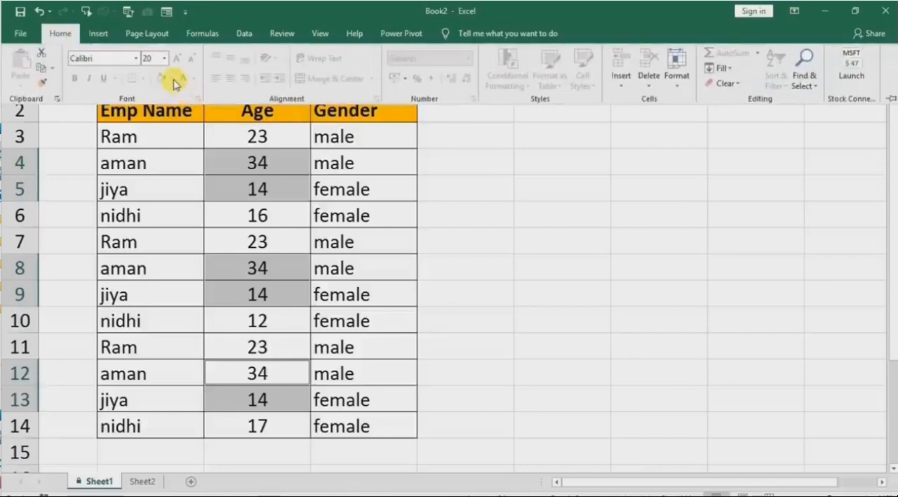
left_click(357, 207)
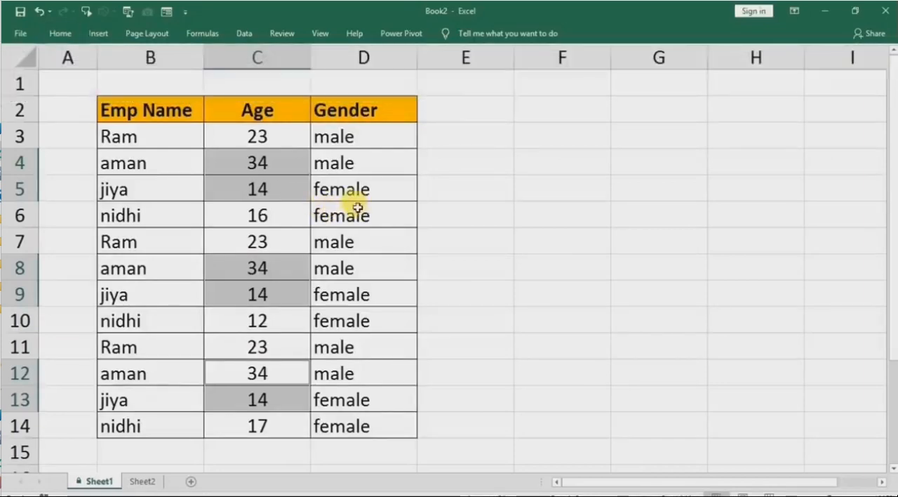
left_click(375, 246)
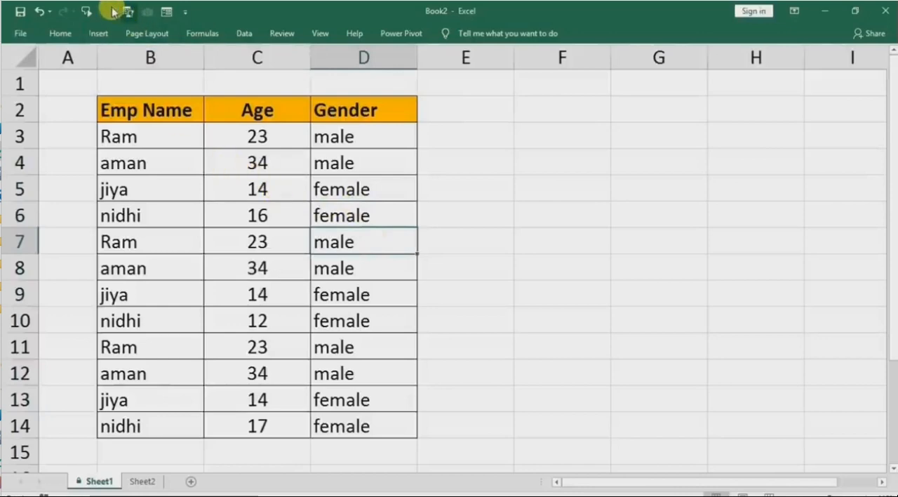
Keep the ribbon expanded and unprotect Sheet1 by entering the sheet password.
key("ctrl+F1")
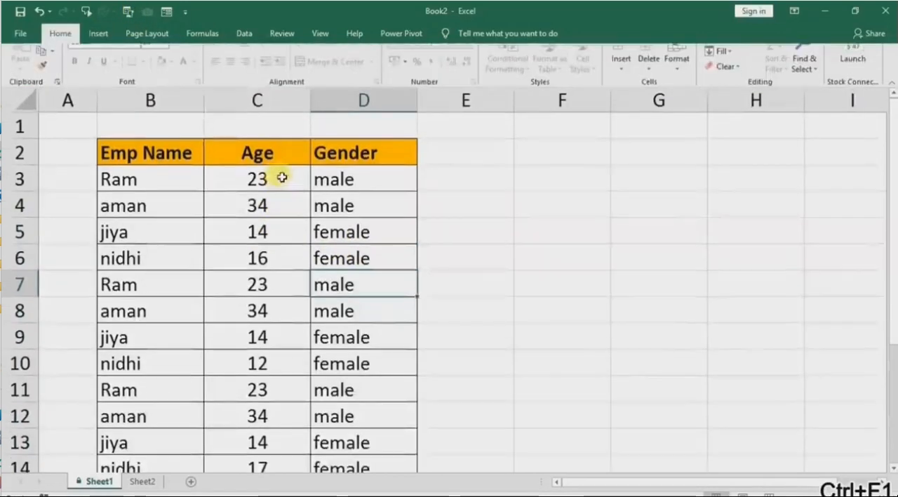
left_click(281, 221)
left_click(349, 247)
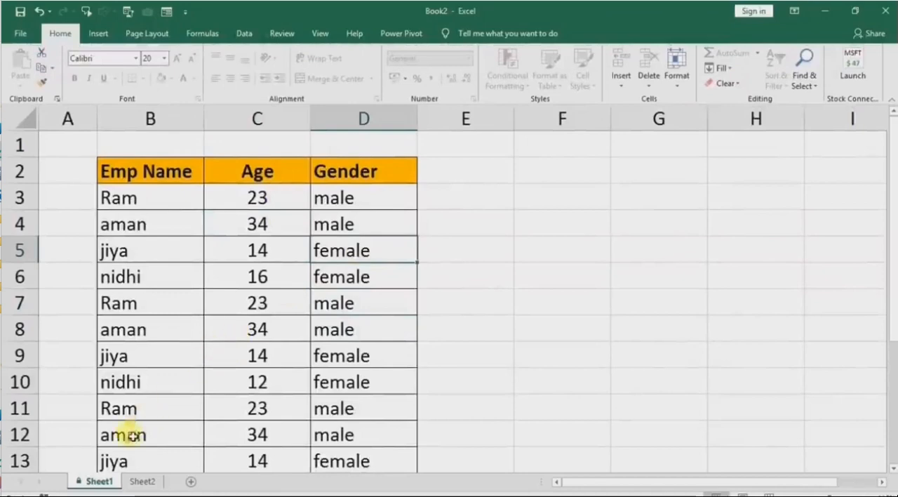
right_click(91, 481)
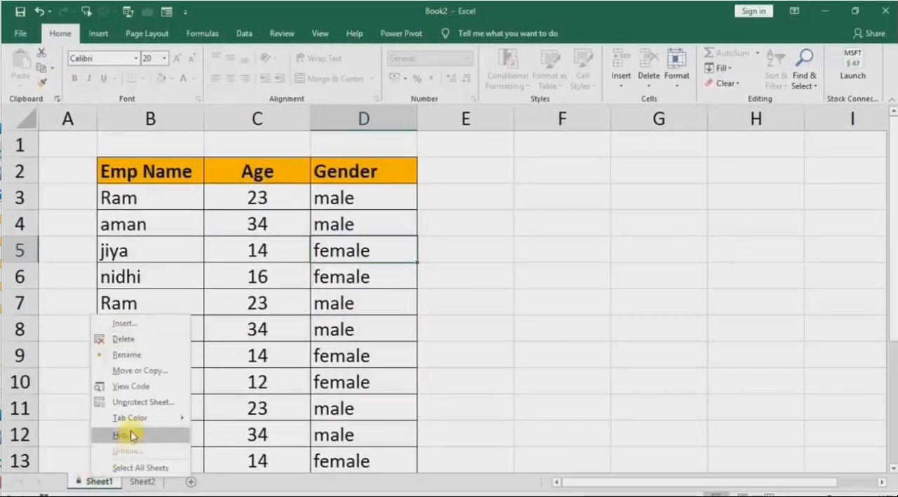
left_click(132, 402)
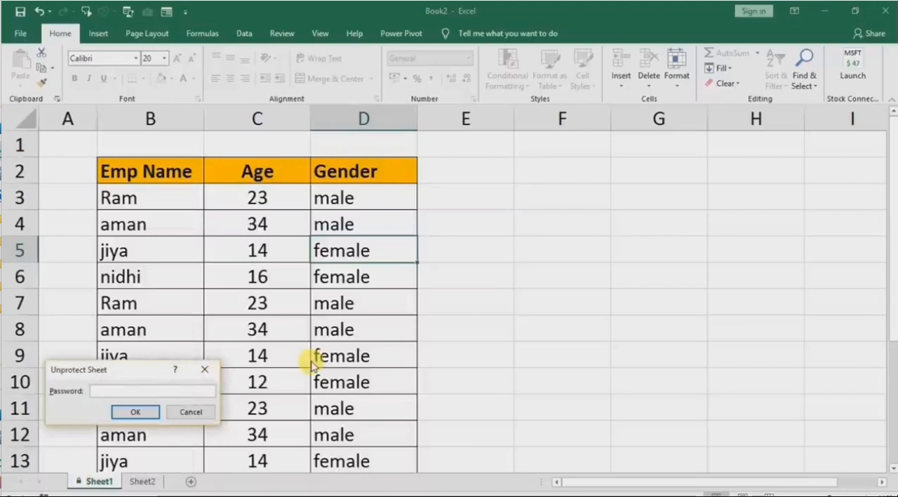
type("12")
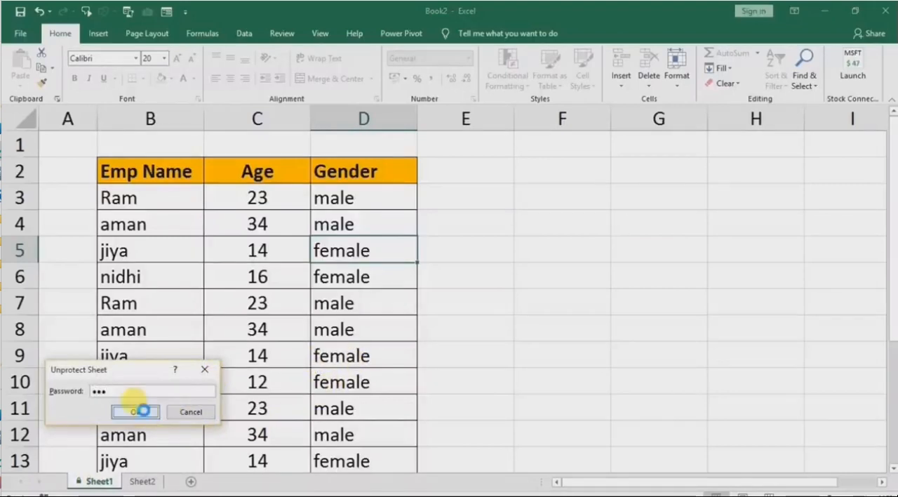
left_click(136, 412)
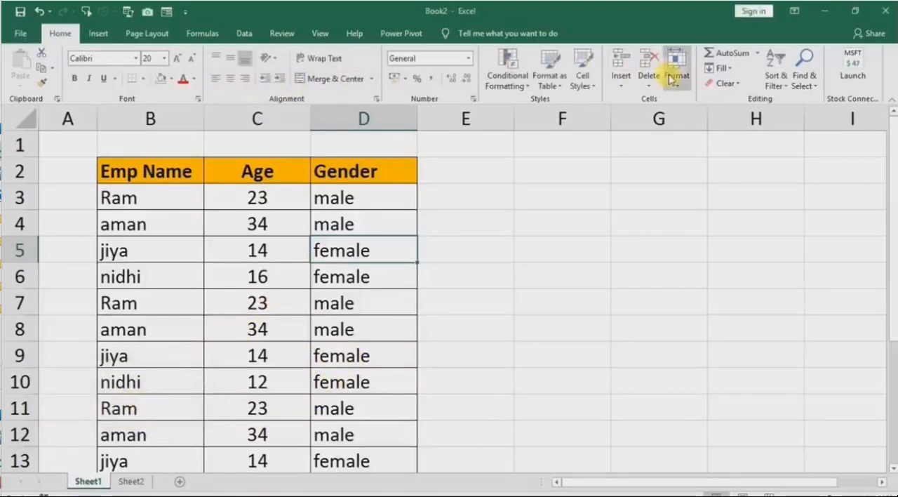
Fill the Age cells C5:C6, C8:C9 and C12:C13 with the standard yellow color.
left_click(536, 192)
left_click_drag(257, 250, 265, 278)
left_click_drag(259, 329, 260, 358)
left_click_drag(254, 428, 255, 461)
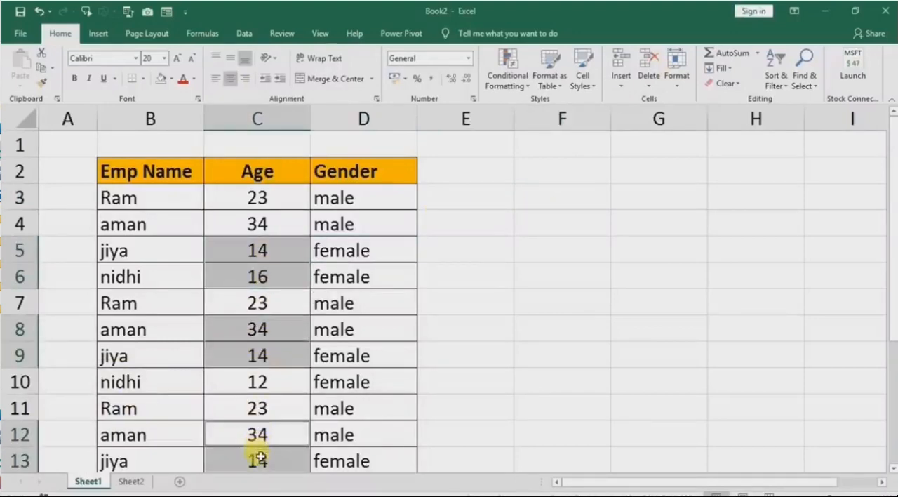
left_click(171, 79)
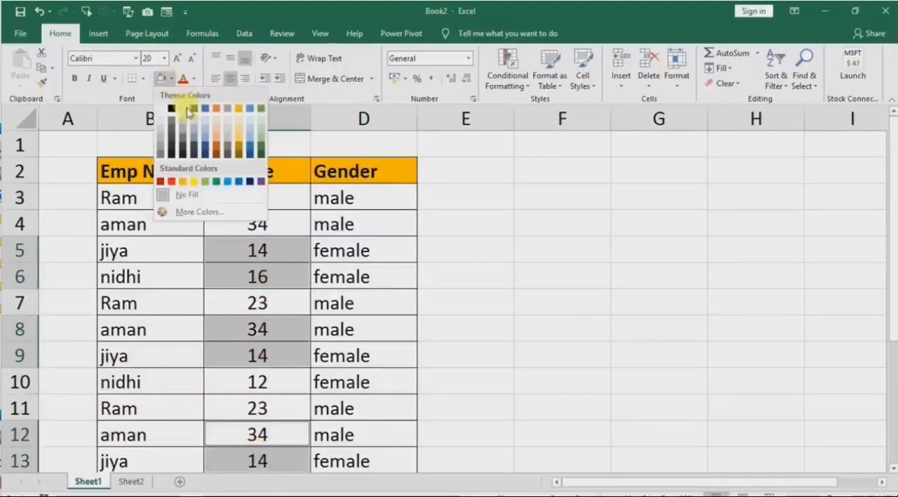
left_click(195, 183)
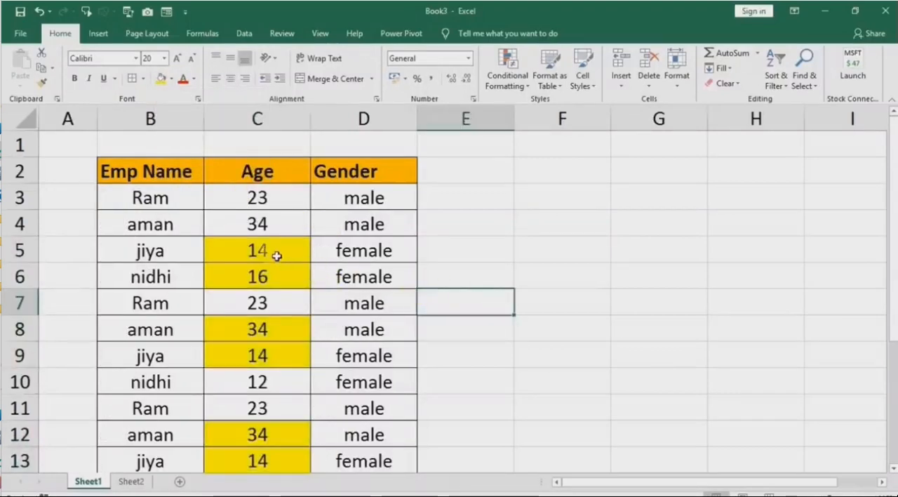
left_click_drag(277, 256, 279, 275)
left_click_drag(273, 327, 276, 346)
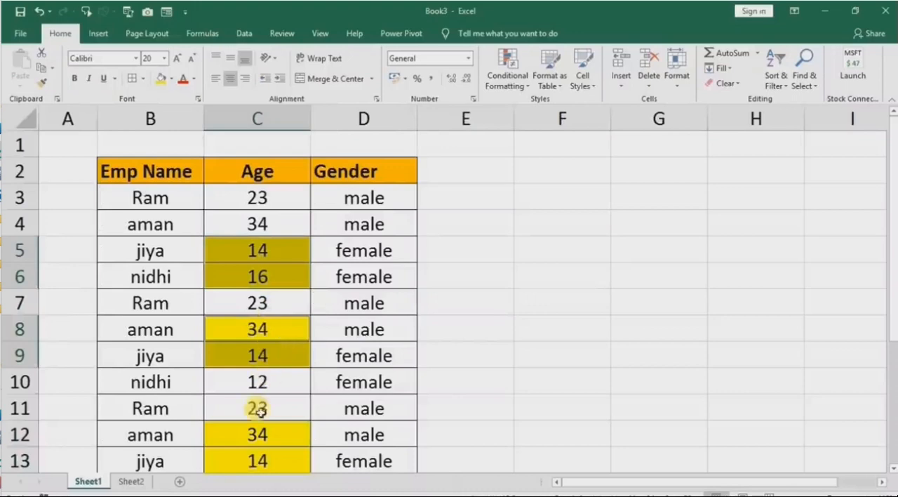
left_click_drag(256, 429, 258, 456)
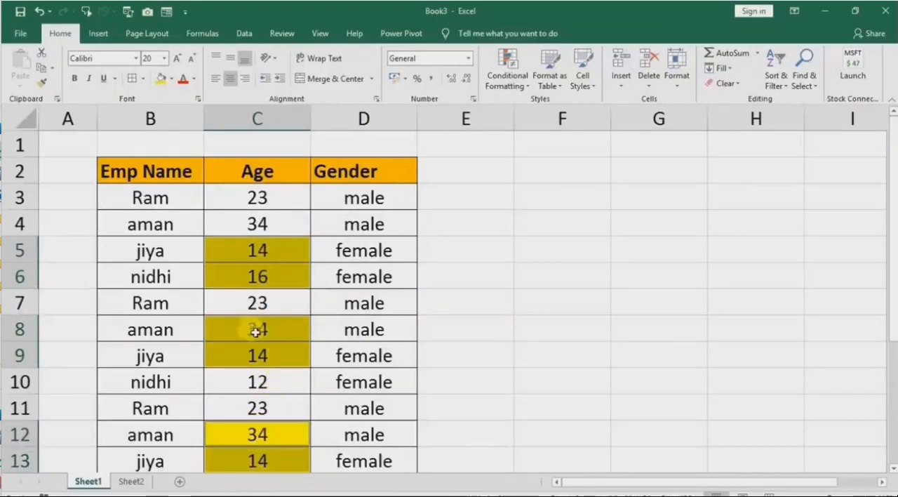
scroll(253, 333, "down", 1)
scroll(355, 316, "up", 1)
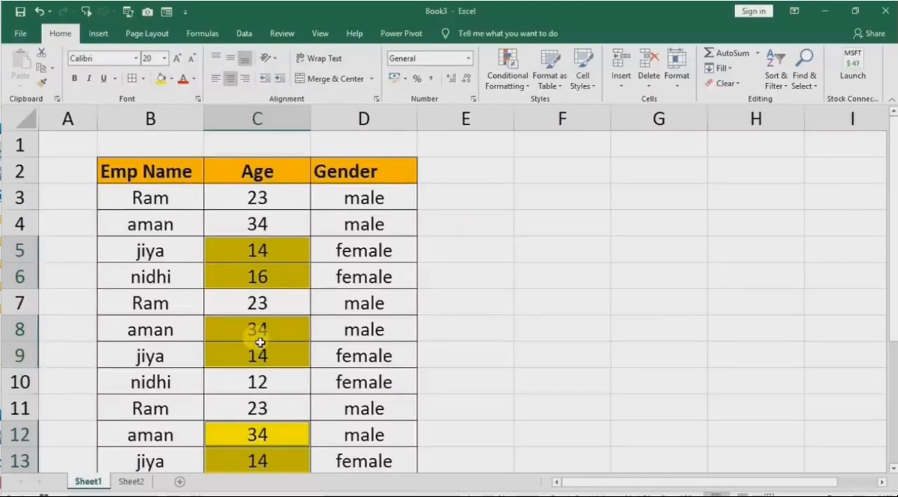
left_click(506, 274)
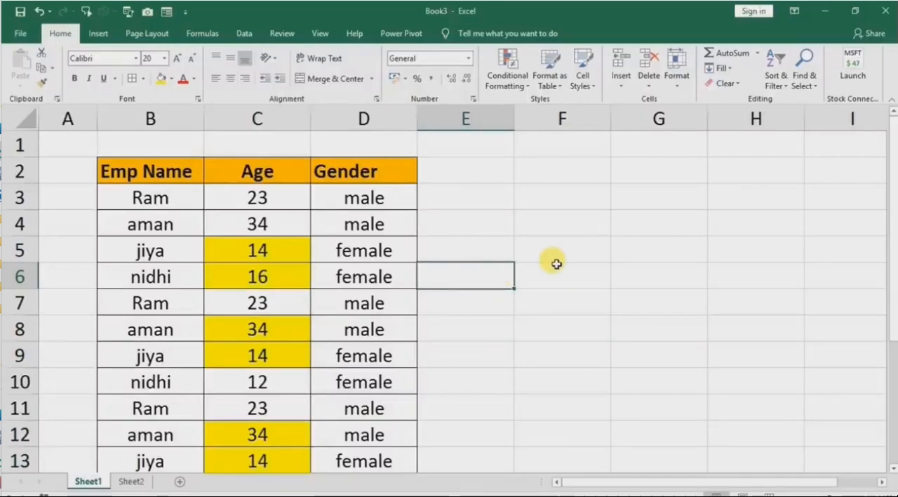
Collapse the ribbon and unlock every cell of Sheet1 by turning off the Locked protection setting.
key("ctrl+F1")
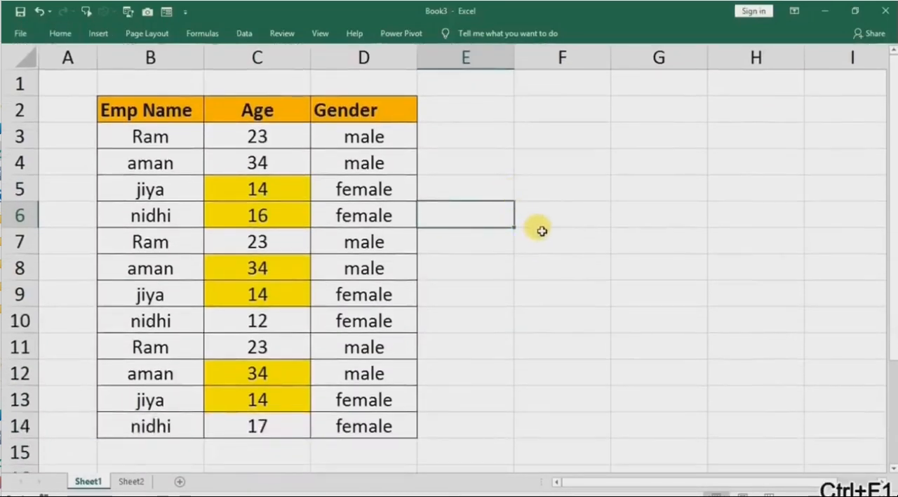
left_click(569, 225)
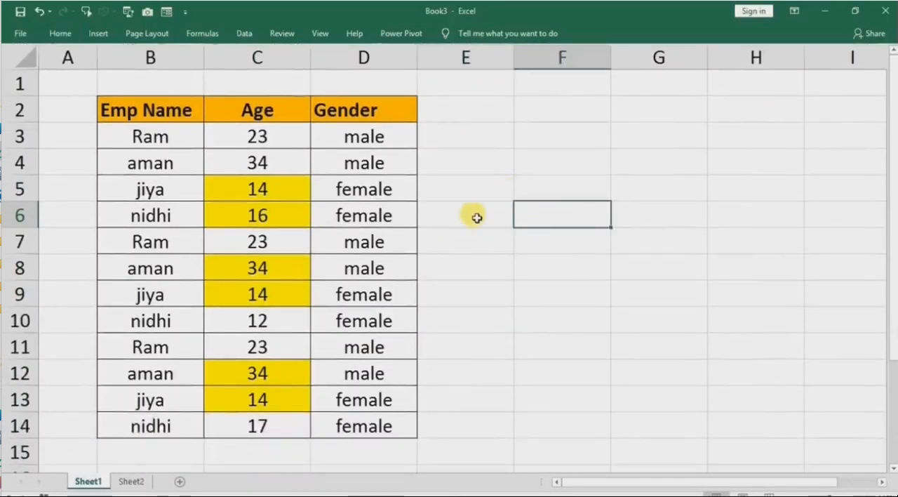
left_click(22, 51)
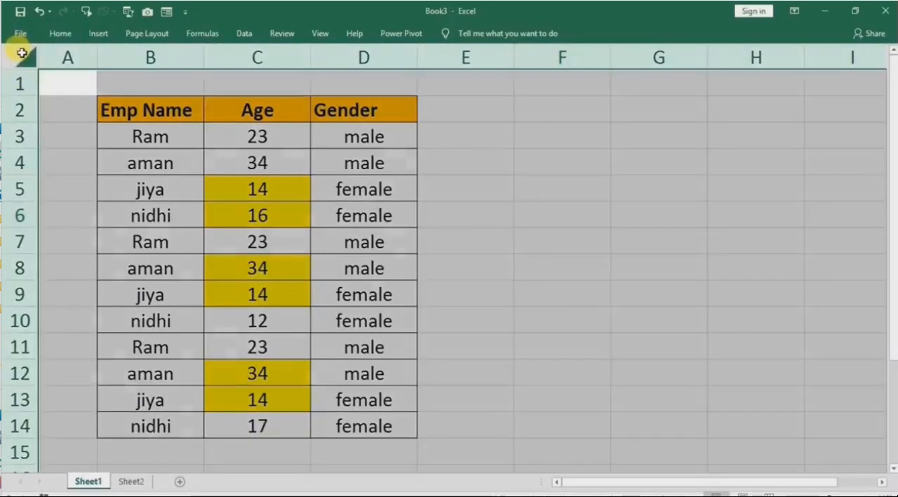
right_click(522, 125)
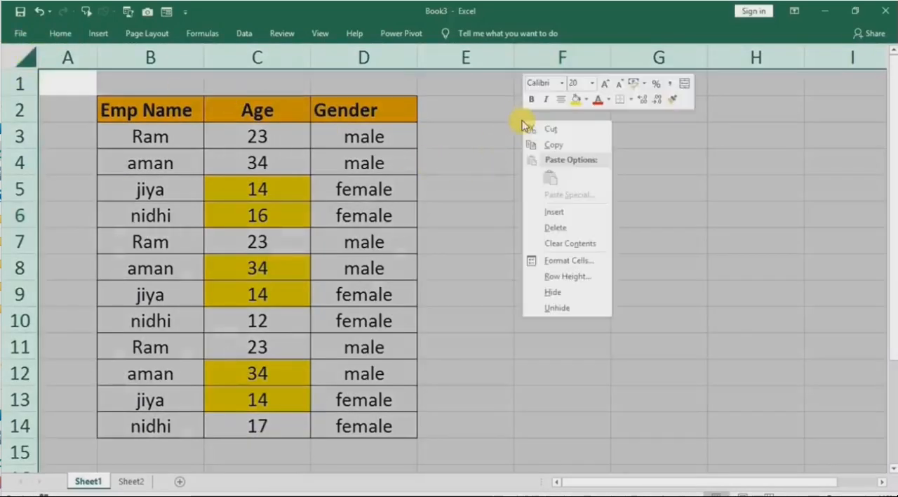
left_click(542, 261)
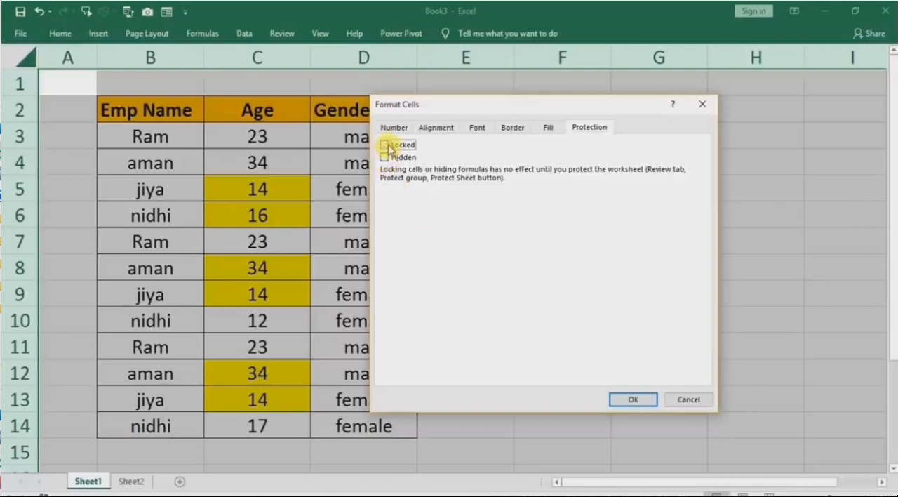
left_click(631, 402)
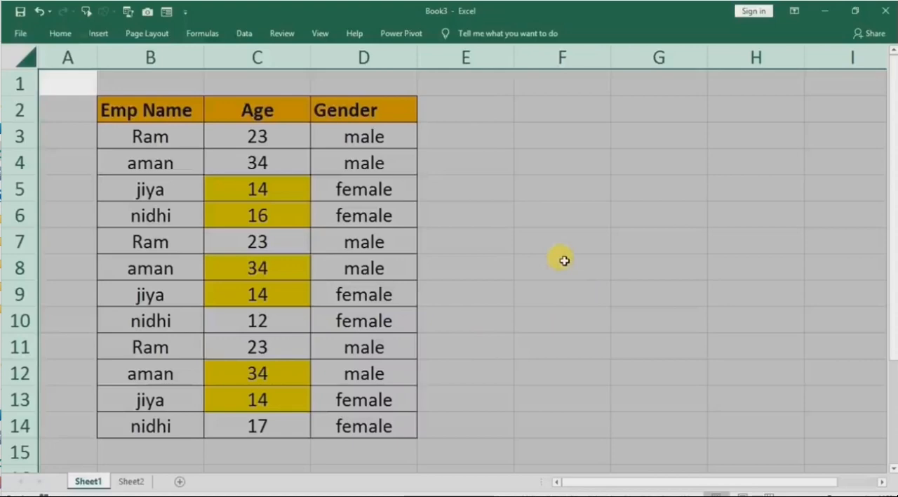
left_click(474, 282)
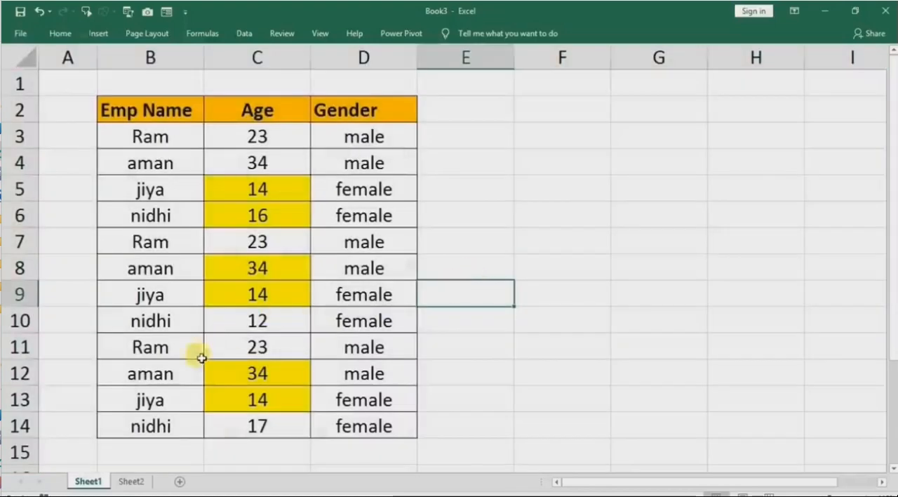
right_click(89, 480)
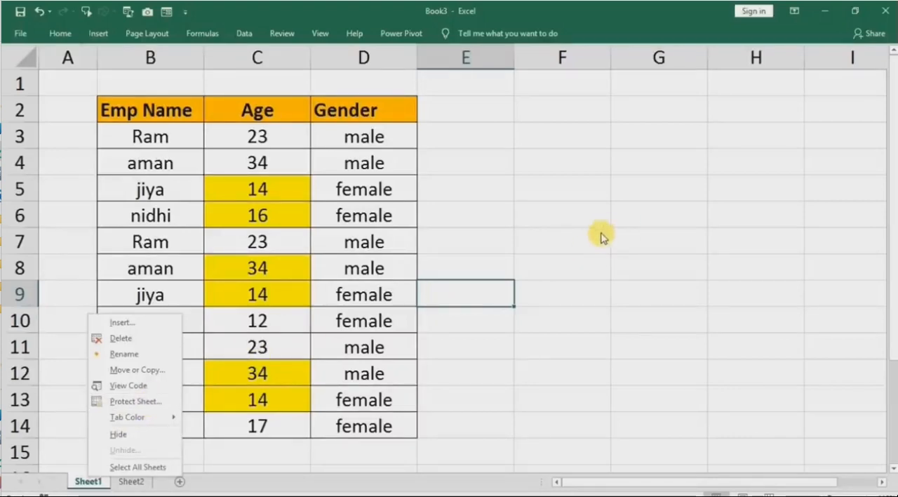
left_click(526, 221)
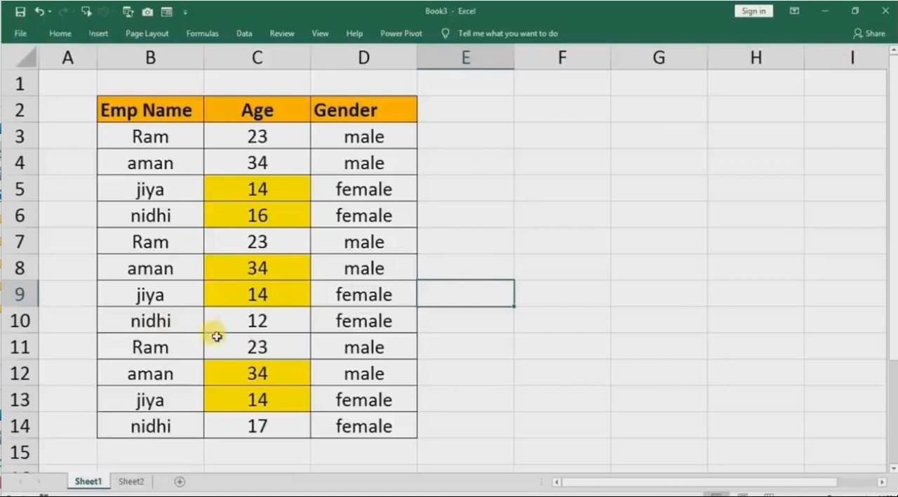
Select the whole employee table and open the Find dialog, placing it clear of the data.
left_click(250, 192)
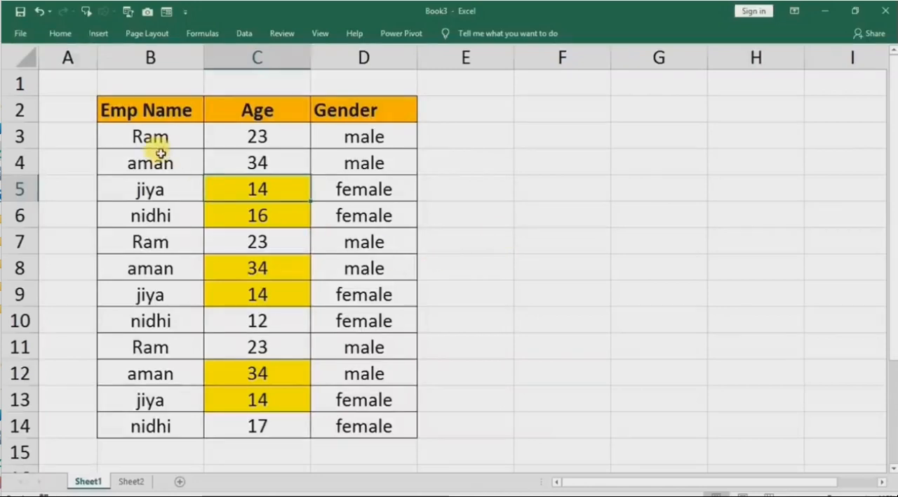
left_click(188, 219)
left_click(237, 245)
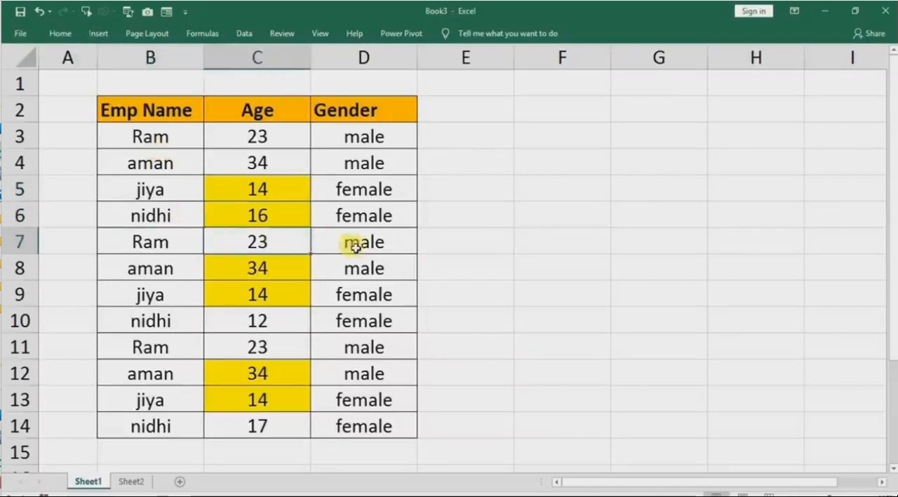
key("ctrl+a")
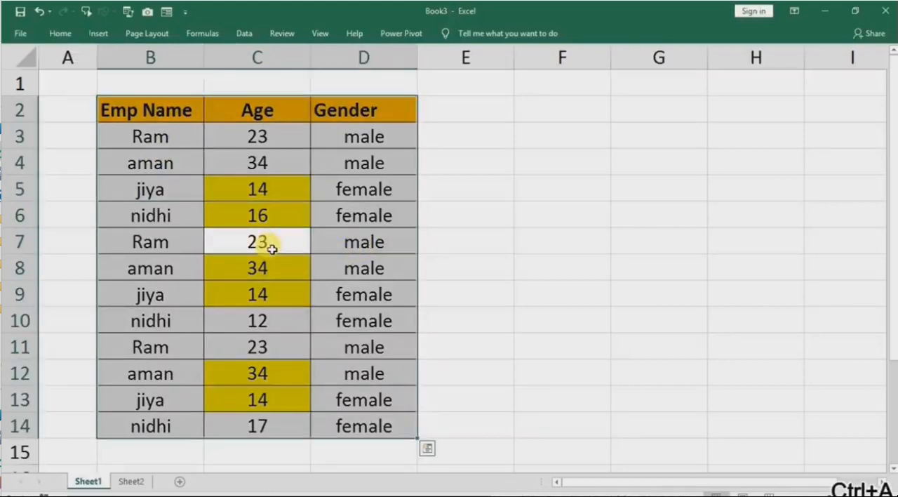
key("ctrl+f")
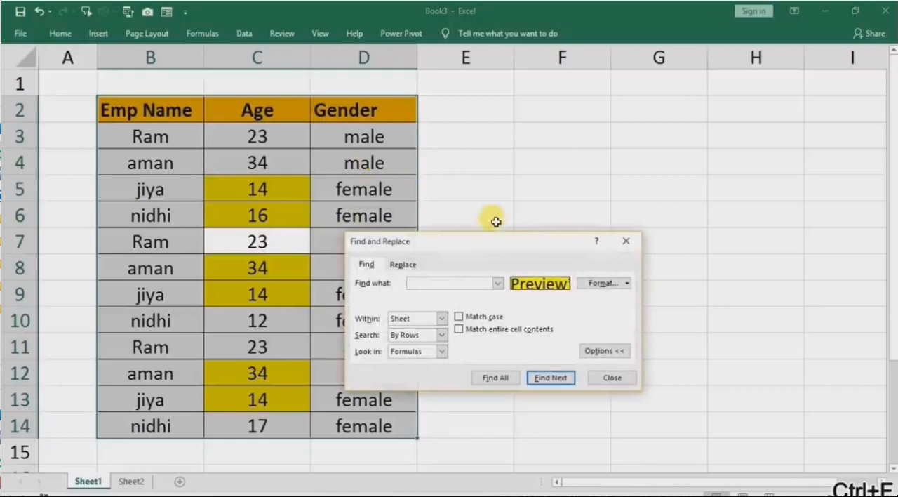
left_click_drag(490, 247, 600, 183)
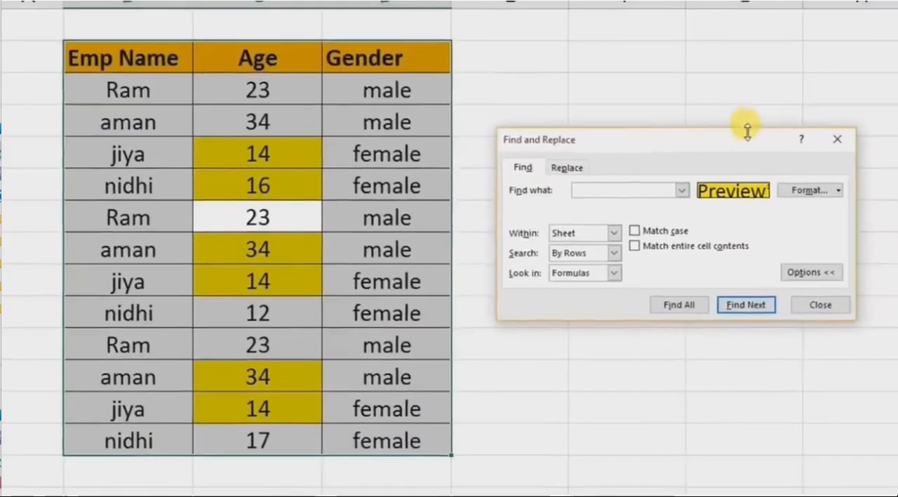
left_click_drag(660, 178, 638, 174)
Take the search format from yellow cell C5 and find all cells with that format.
left_click(812, 183)
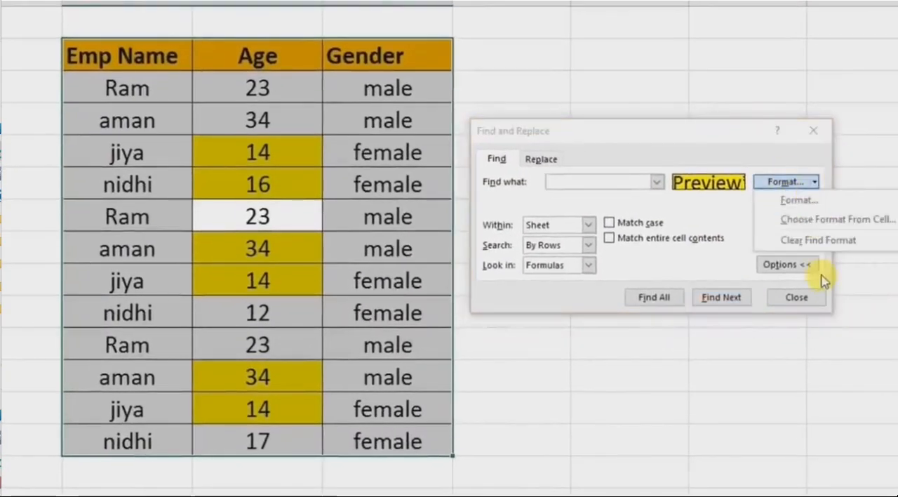
left_click(822, 222)
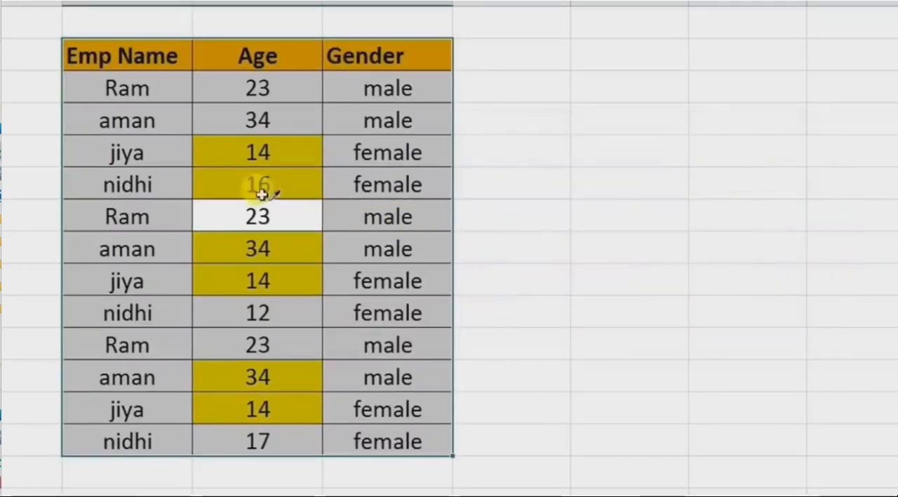
left_click(238, 147)
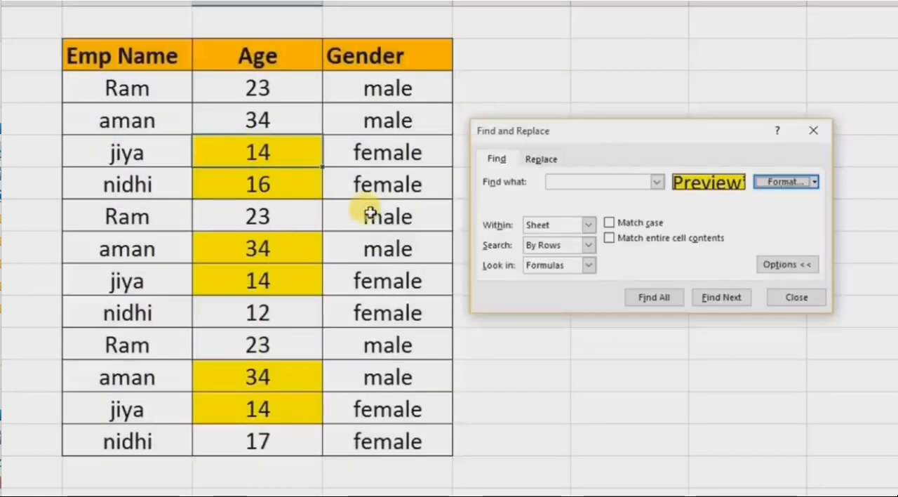
left_click(651, 298)
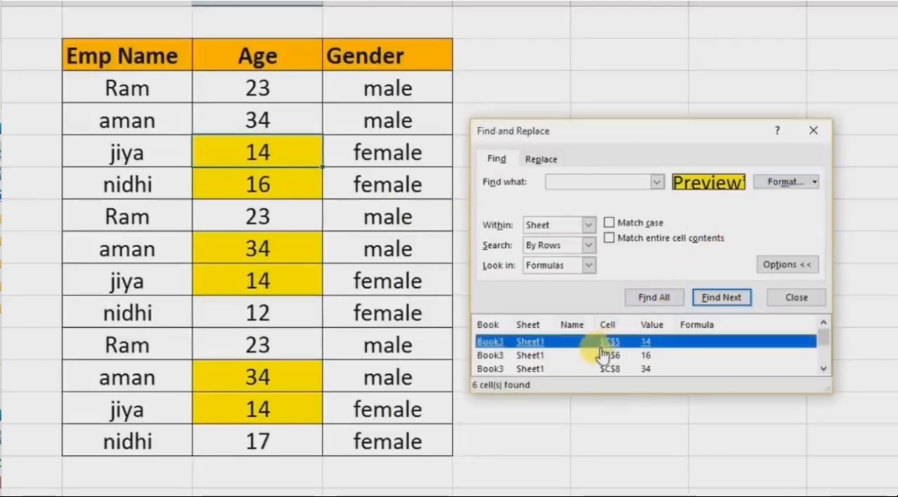
Enlarge the search results list and examine the found Age cells one by one on the sheet.
left_click(602, 356)
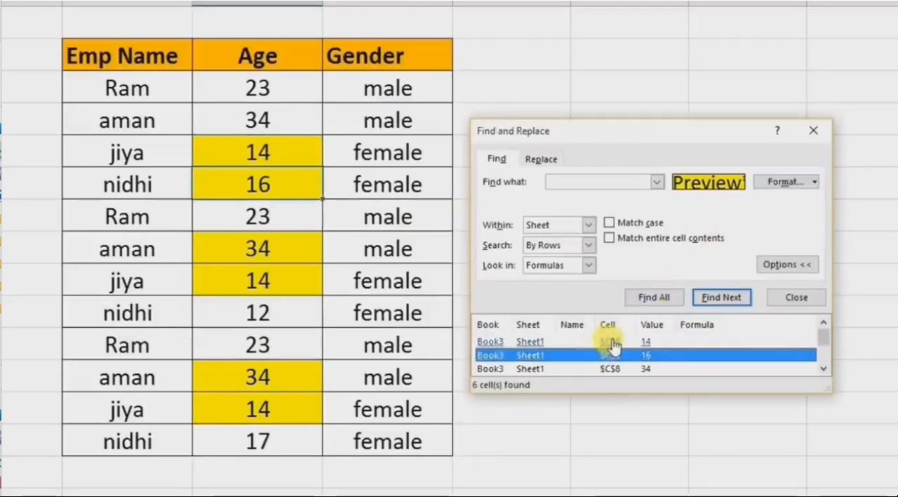
left_click(610, 342)
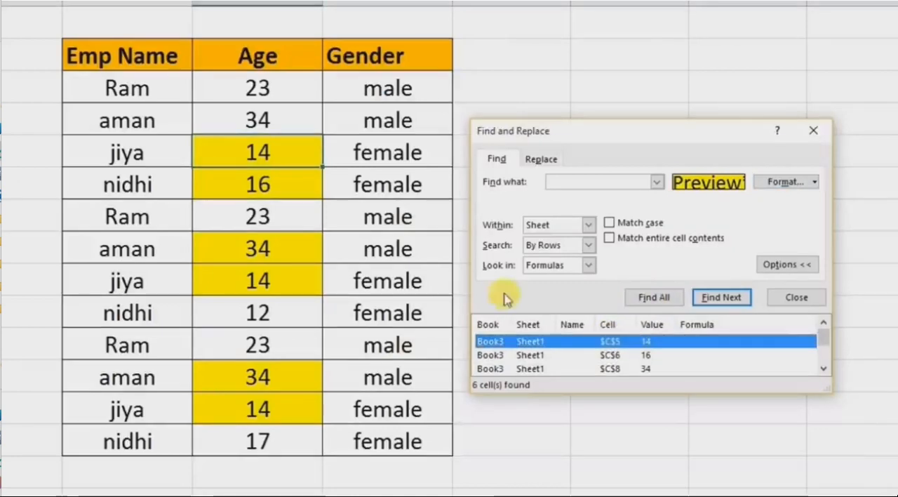
left_click(608, 355)
left_click_drag(621, 395, 619, 465)
left_click(605, 410)
left_click(605, 399)
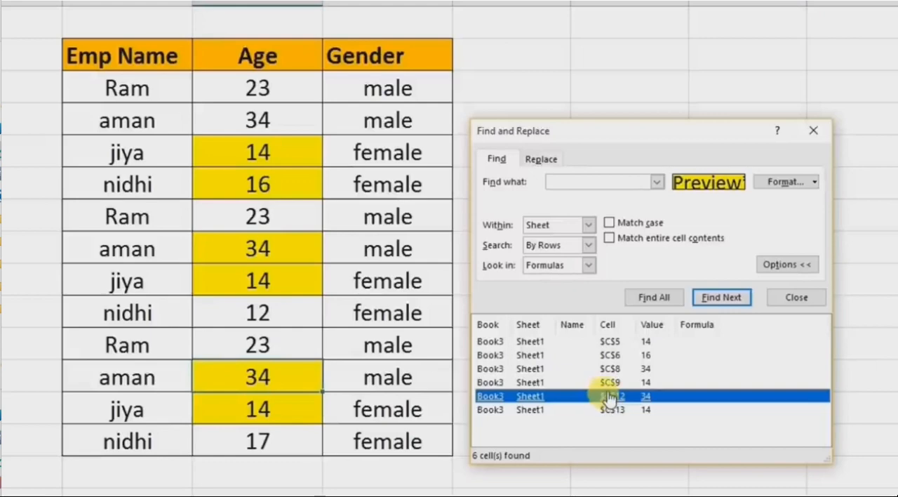
left_click(615, 383)
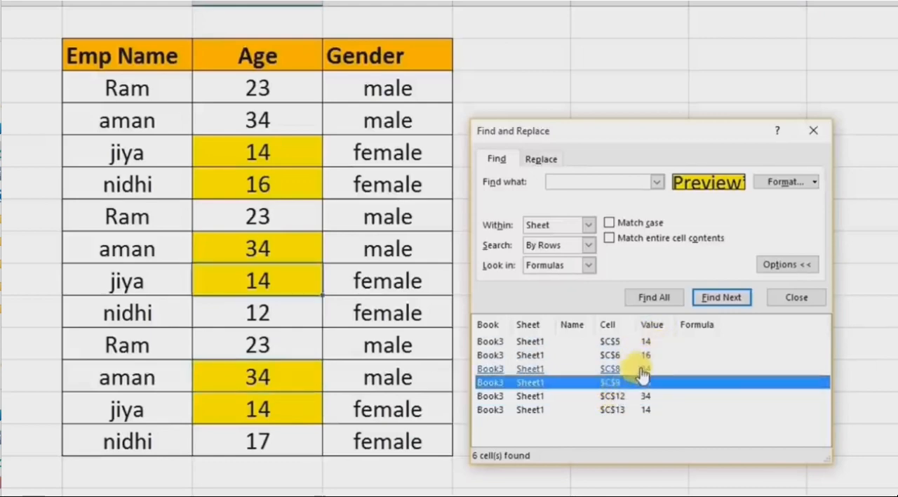
left_click(607, 395)
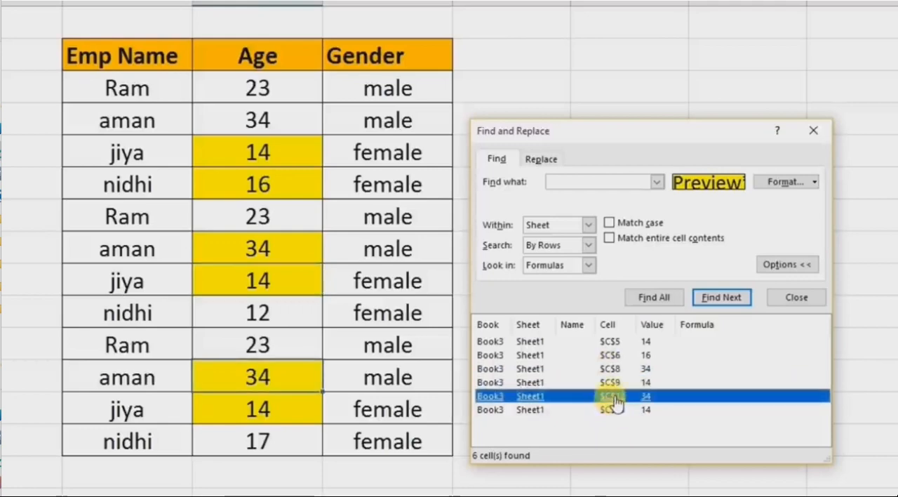
left_click(616, 370)
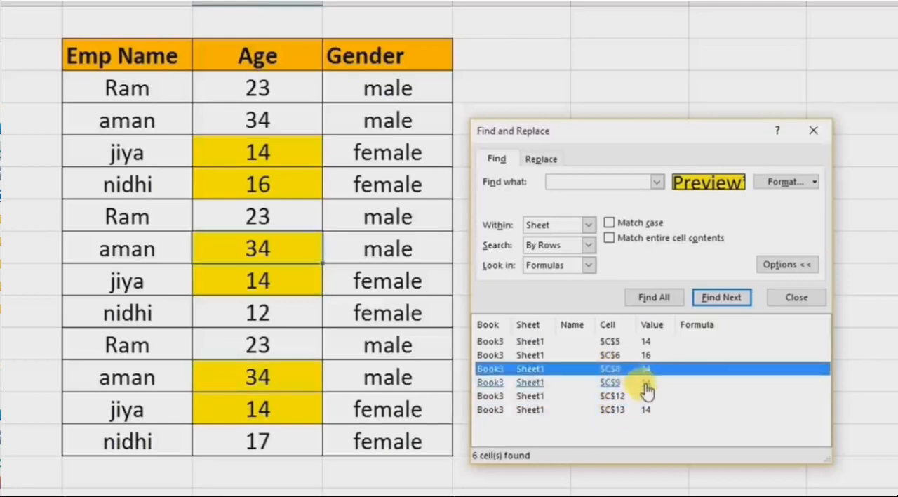
Select all the found yellow cells and turn on their Locked protection setting.
key("ctrl+a")
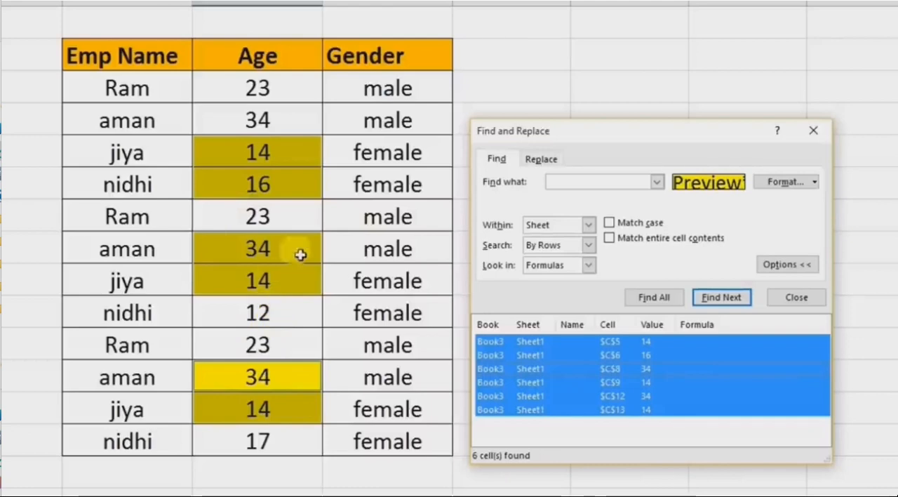
left_click(814, 131)
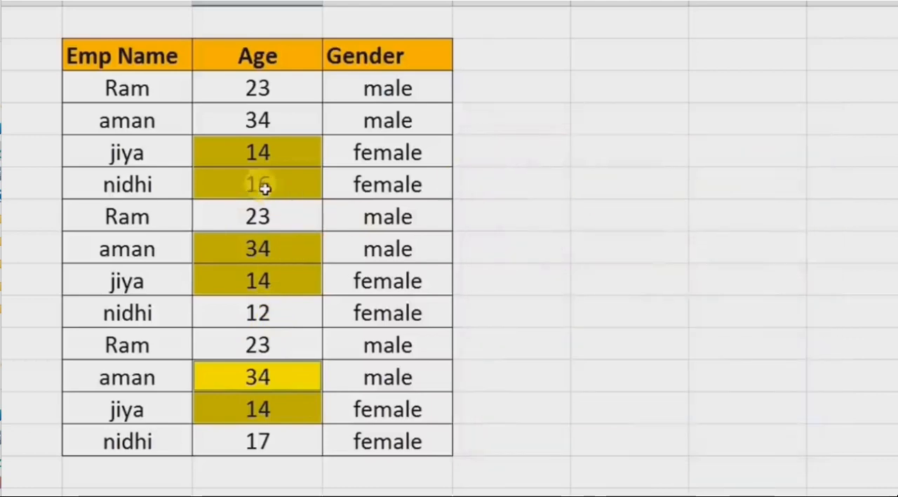
right_click(250, 162)
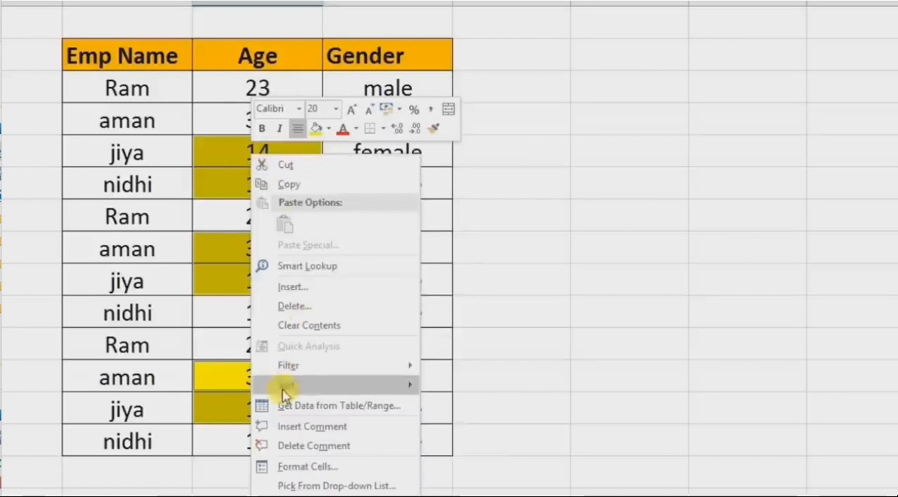
left_click(295, 466)
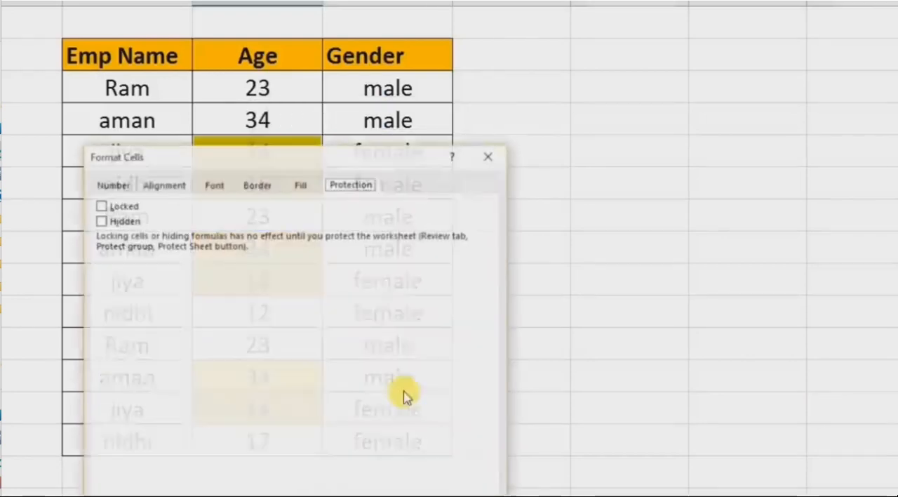
left_click(100, 205)
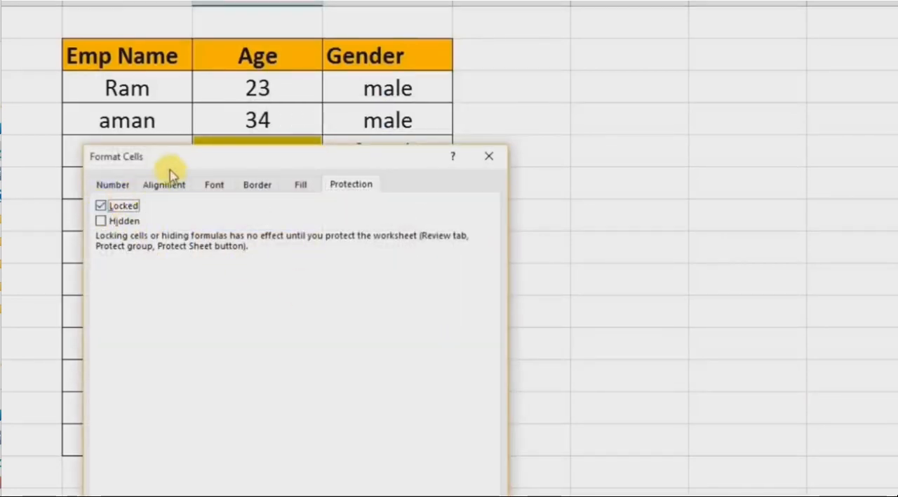
left_click_drag(190, 161, 527, 70)
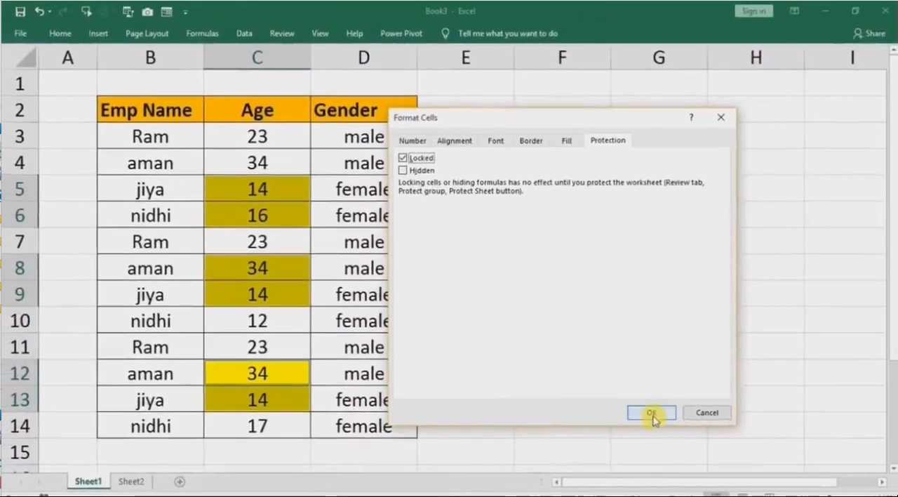
left_click(684, 419)
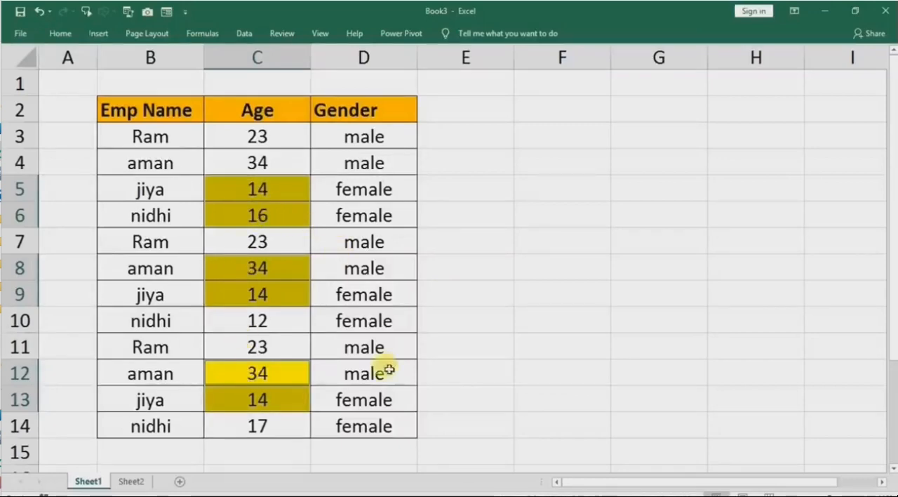
Protect Sheet1 by entering and confirming the sheet password, keeping the default user permissions.
left_click(494, 254)
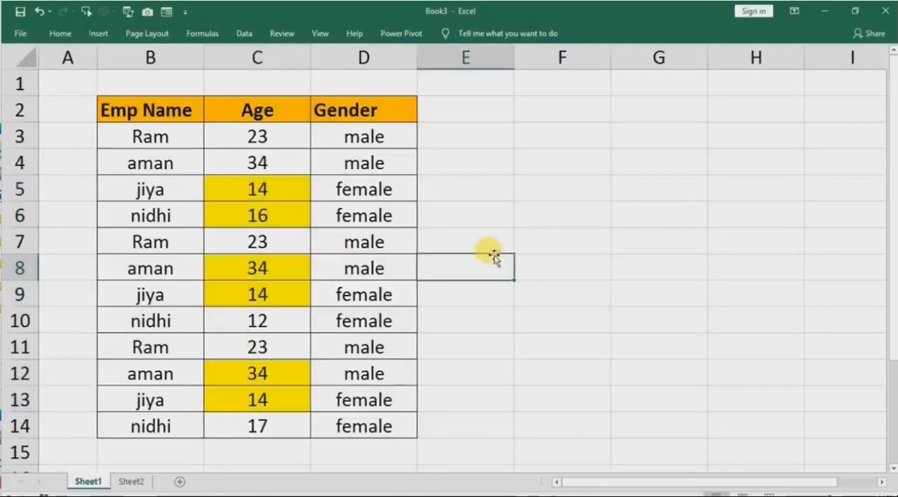
right_click(85, 483)
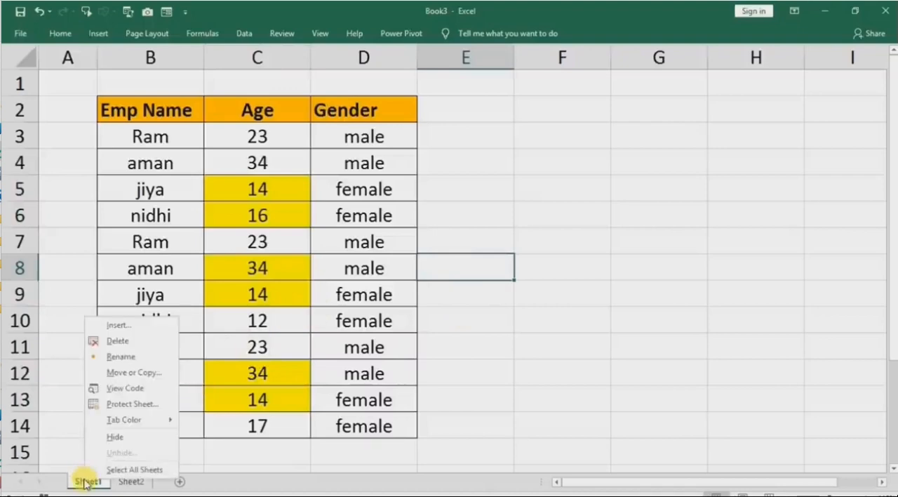
left_click(126, 404)
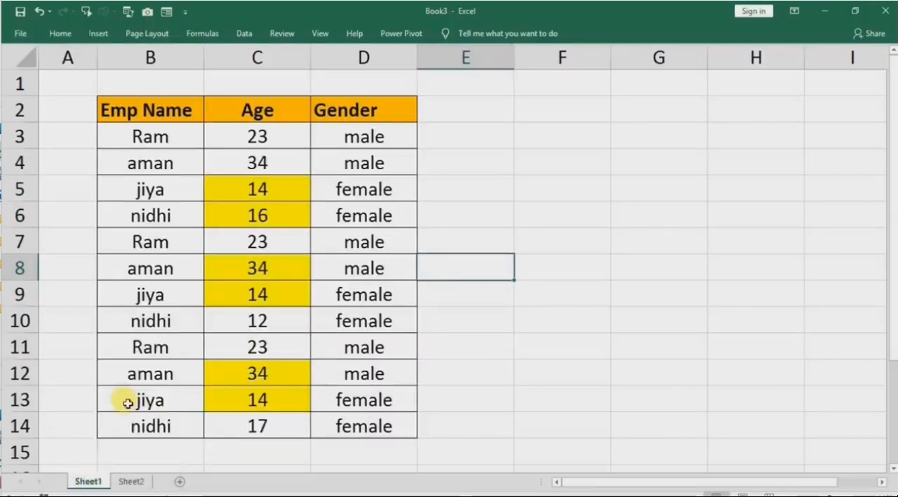
type("123")
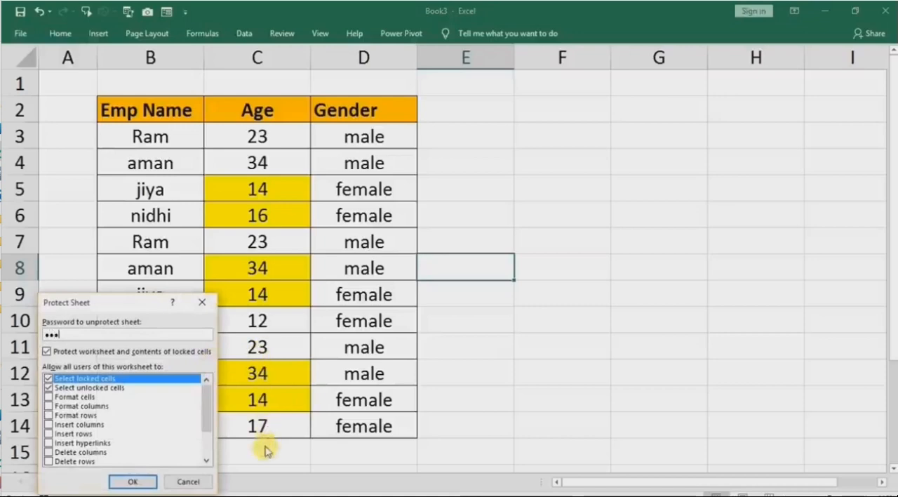
left_click(134, 483)
type("1")
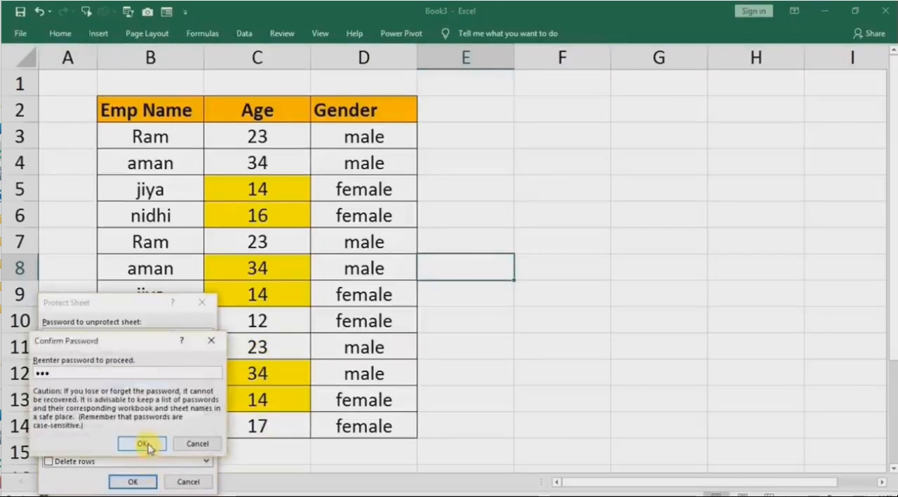
left_click(144, 444)
Enter the test text hjg in cell E9 of the protected sheet.
left_click(581, 271)
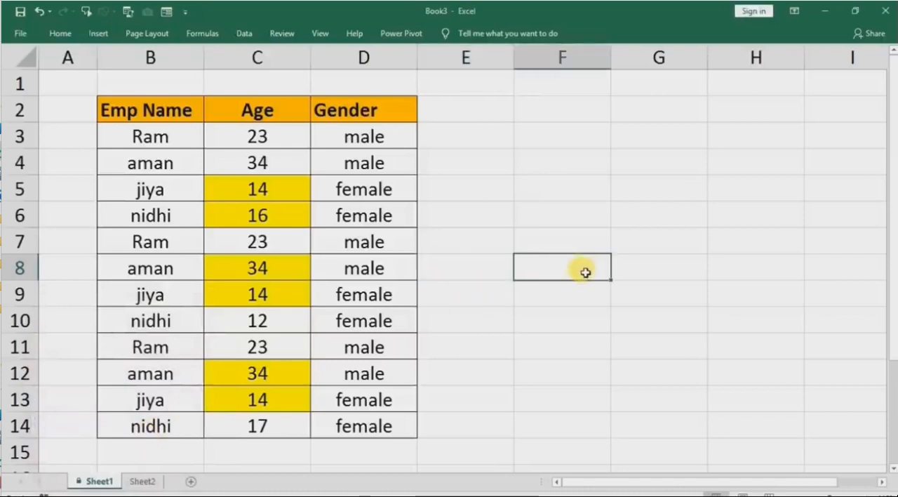
left_click(546, 238)
left_click(471, 188)
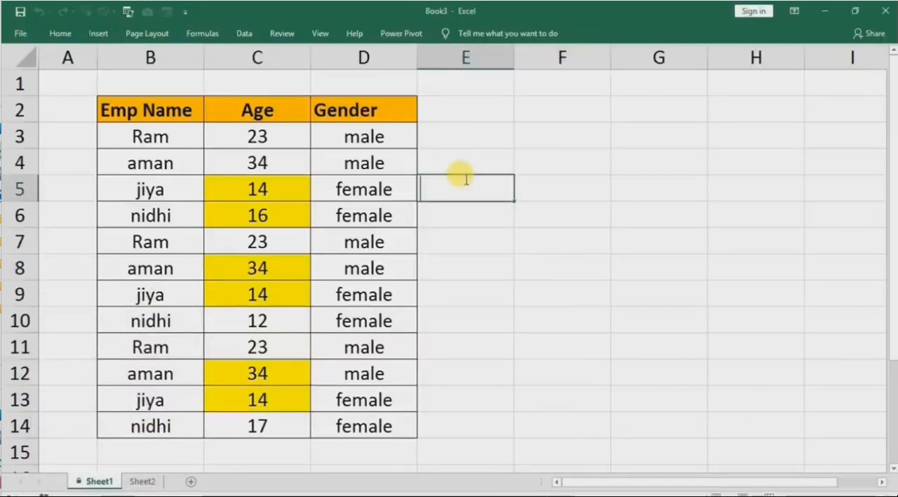
left_click(480, 136)
left_click(455, 302)
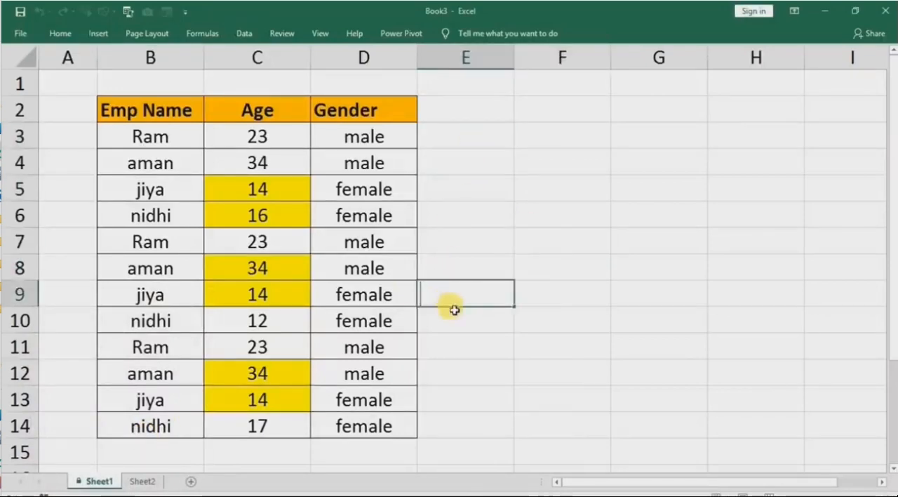
type("hjg")
left_click(442, 349)
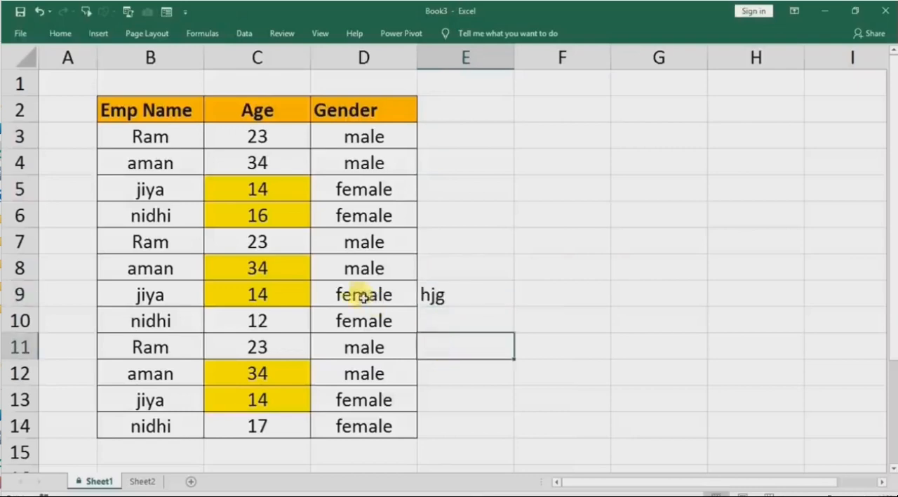
Try to edit the locked yellow Age cells C5 and C12, dismissing each alert.
double_click(280, 192)
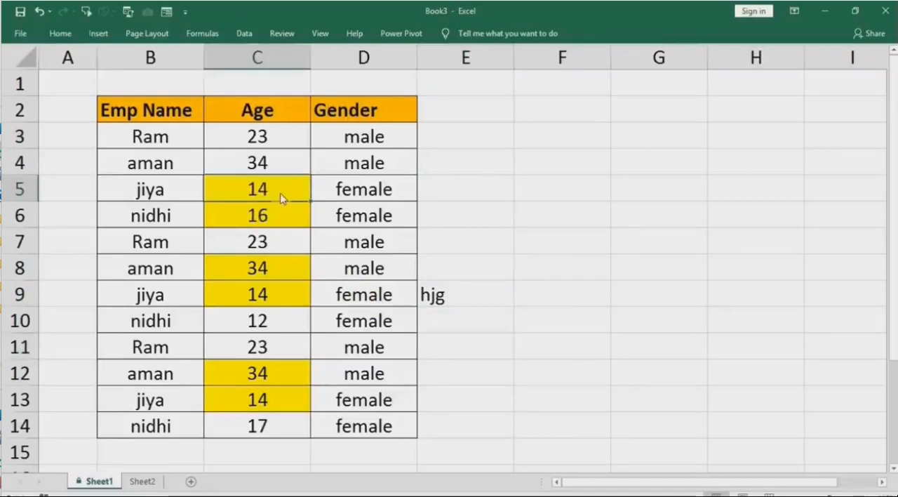
left_click(456, 297)
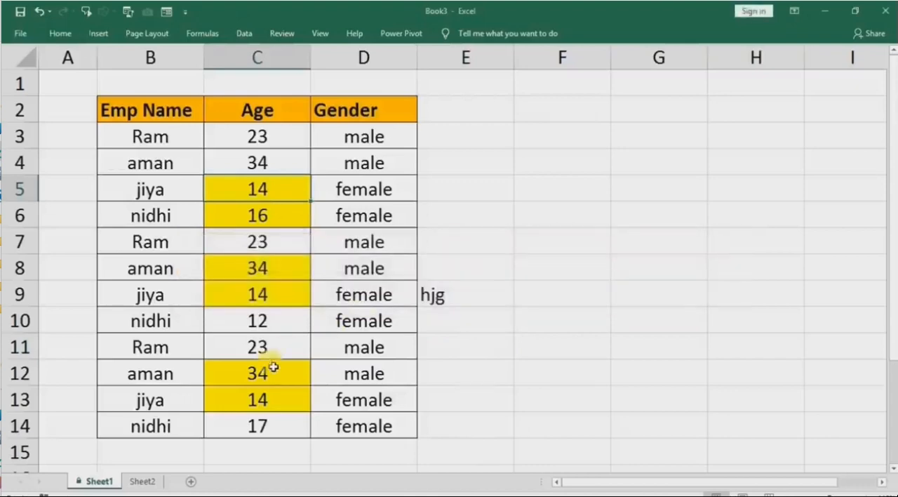
double_click(266, 374)
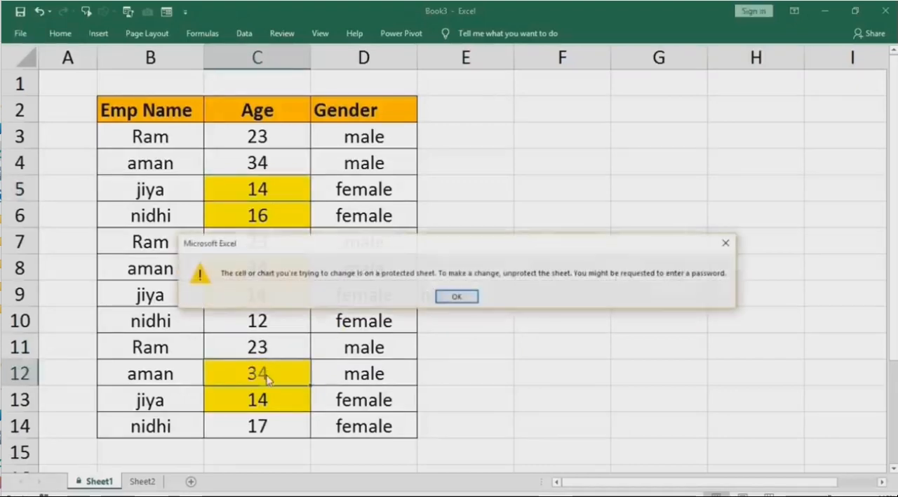
left_click(455, 296)
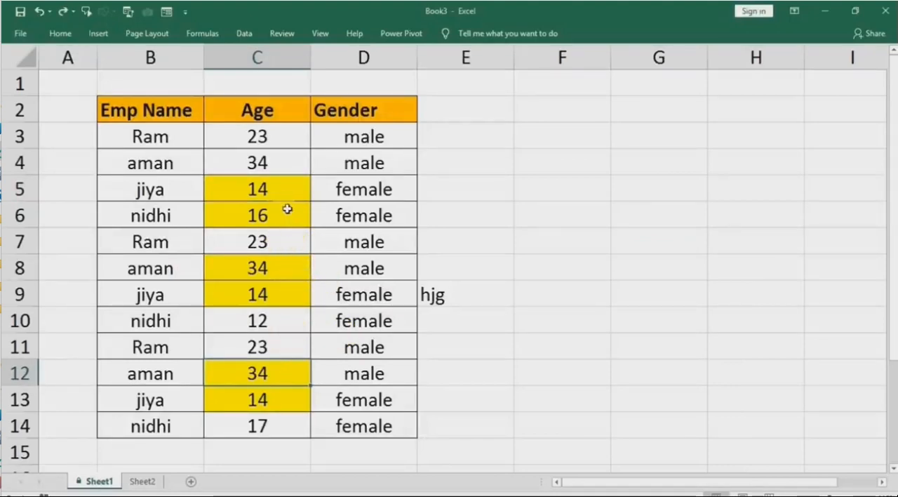
Review the locked yellow Age cells C5:C6, C8:C9 and C12:C13 on Sheet1 by selecting them.
left_click(282, 195)
left_click_drag(282, 195, 283, 213)
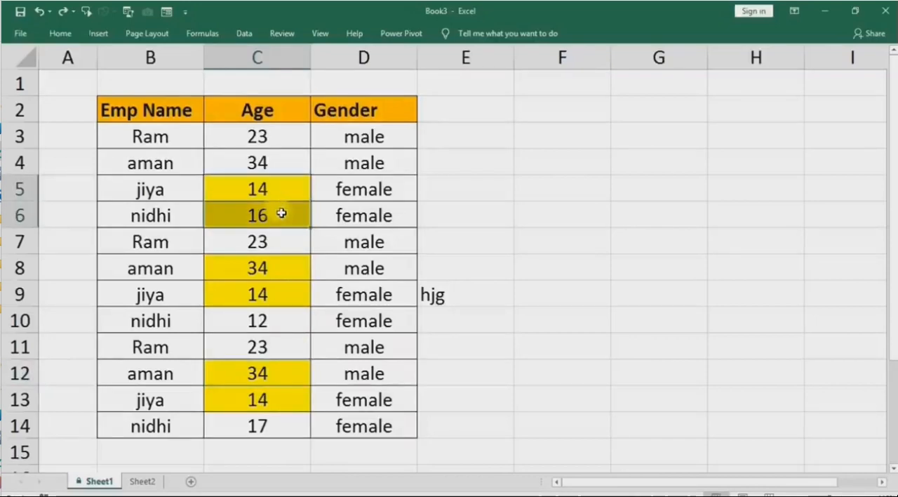
left_click(281, 269, "ctrl")
left_click_drag(281, 269, 275, 293)
left_click_drag(261, 370, 264, 396)
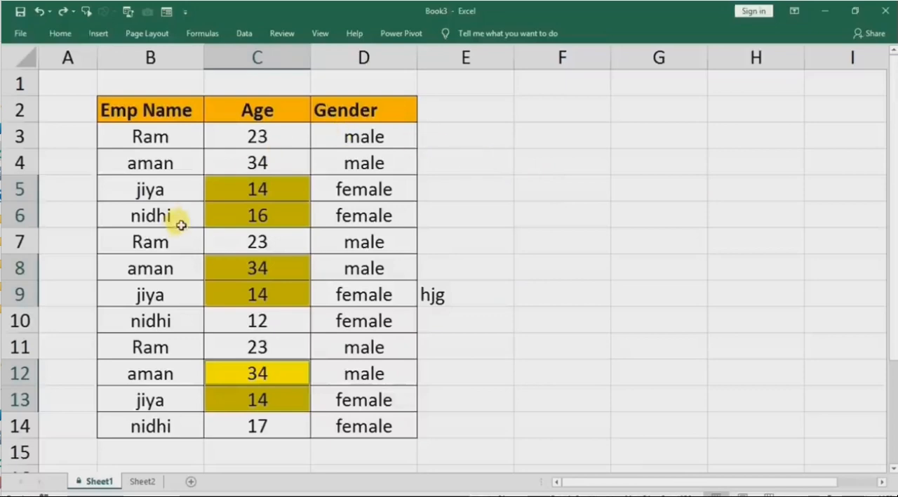
left_click(594, 209)
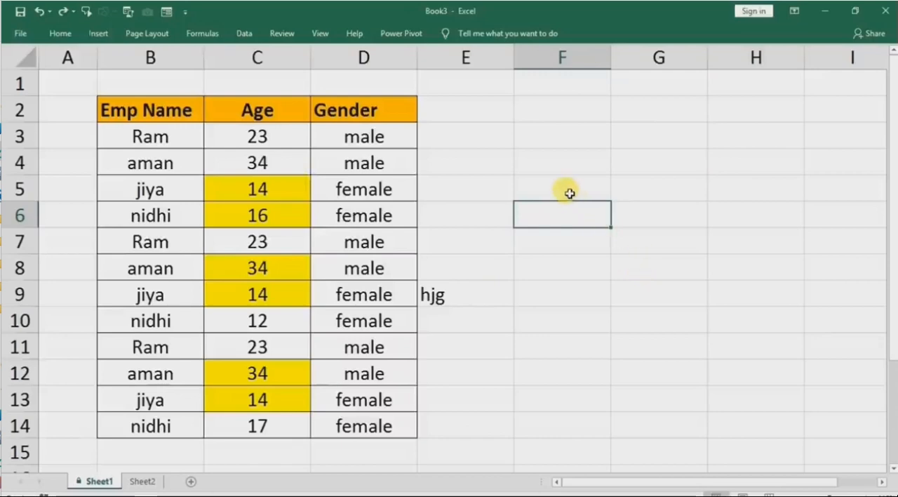
left_click(287, 186)
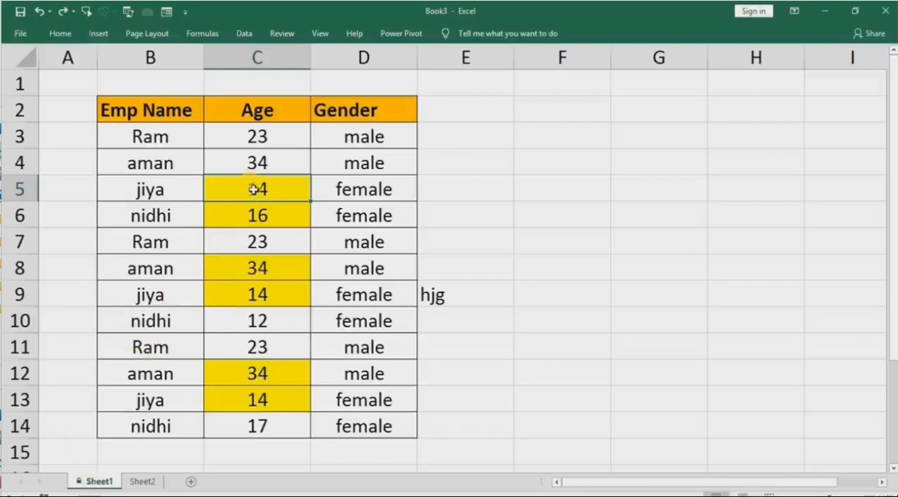
left_click_drag(249, 184, 252, 212)
left_click(266, 274)
left_click_drag(266, 275, 267, 291)
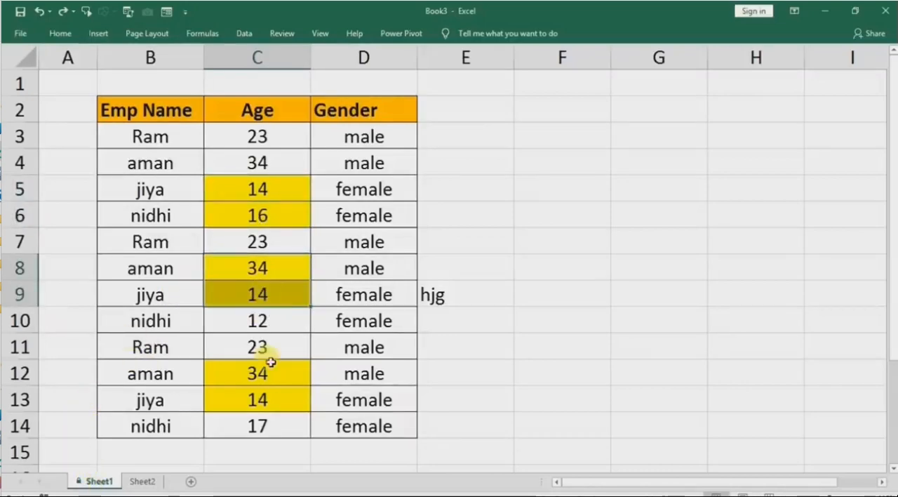
left_click_drag(268, 375, 261, 393)
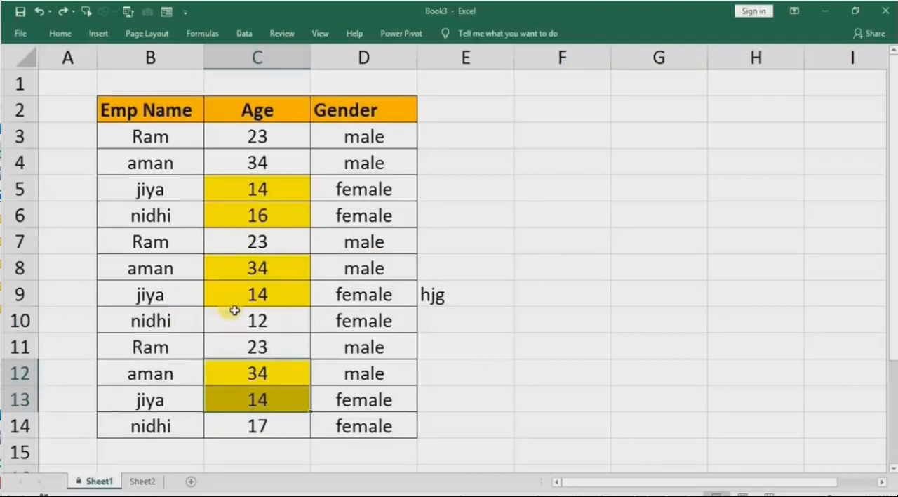
On Sheet2, conditionally format Age cells C3:C14 that are less than 25 with Yellow Fill with Dark Yellow Text.
left_click(144, 482)
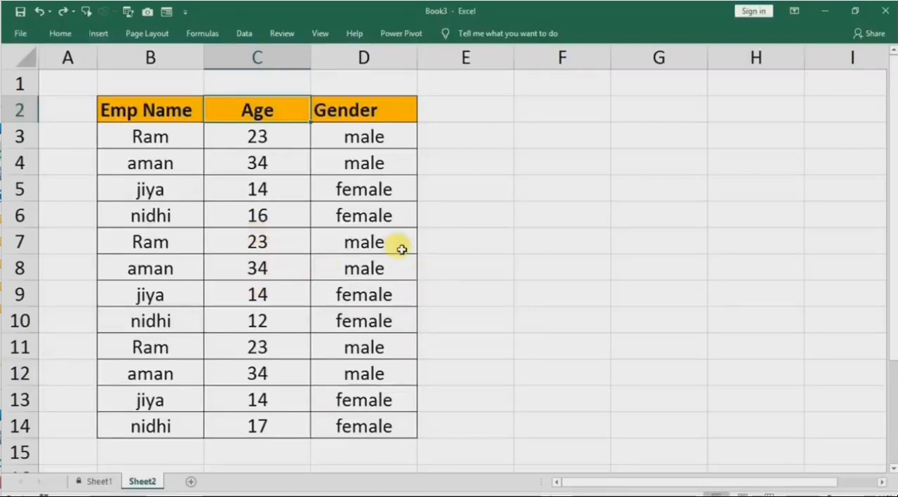
left_click_drag(258, 163, 256, 415)
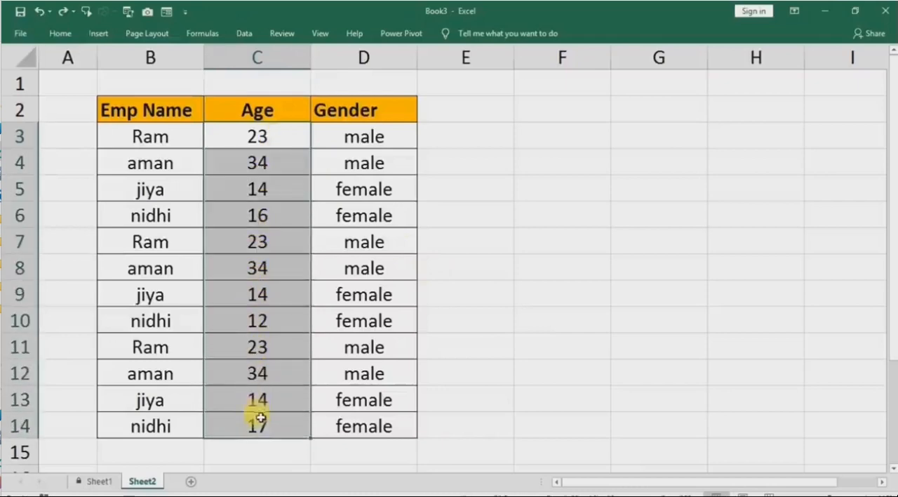
left_click(59, 33)
left_click(516, 86)
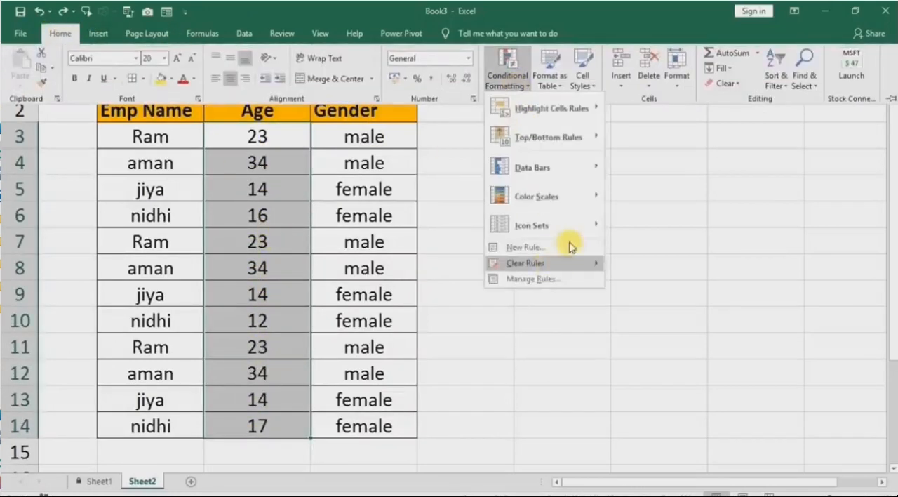
mouse_move(572, 116)
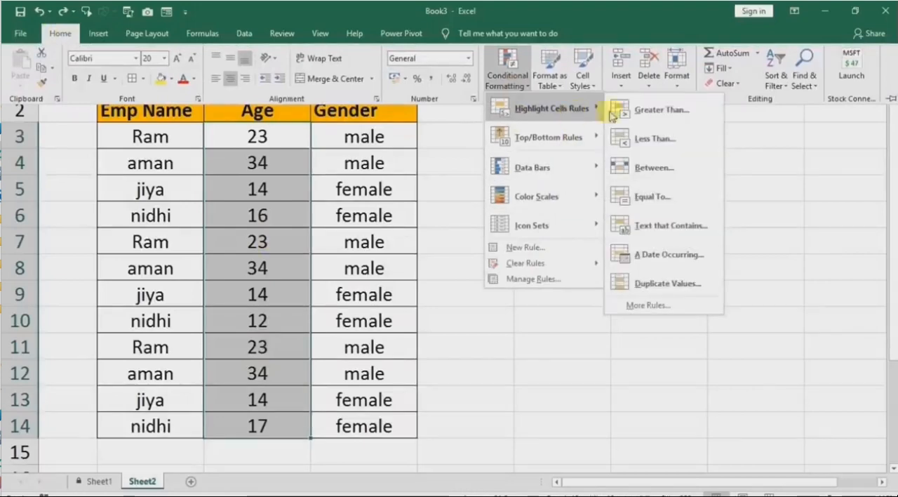
left_click(684, 137)
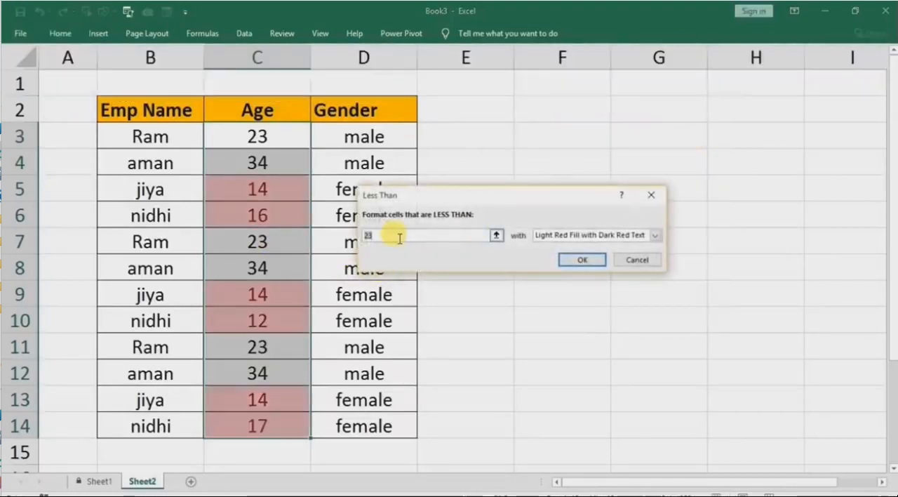
type("2")
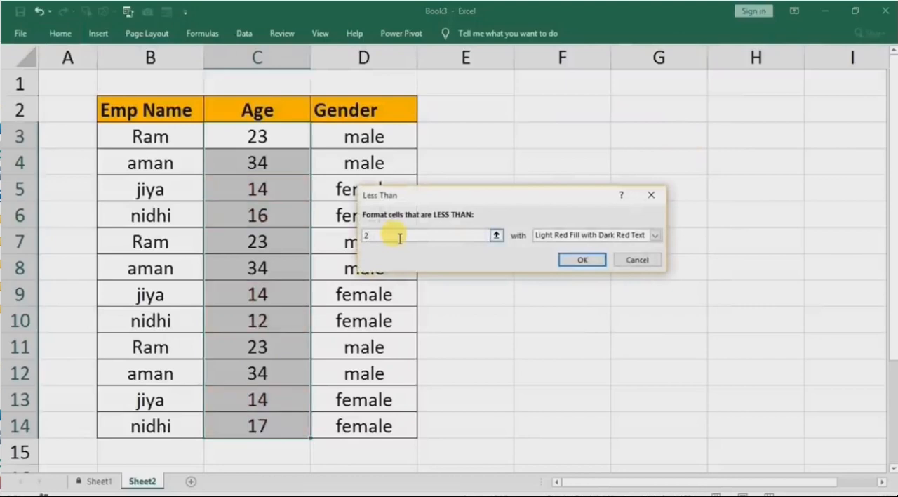
type("5")
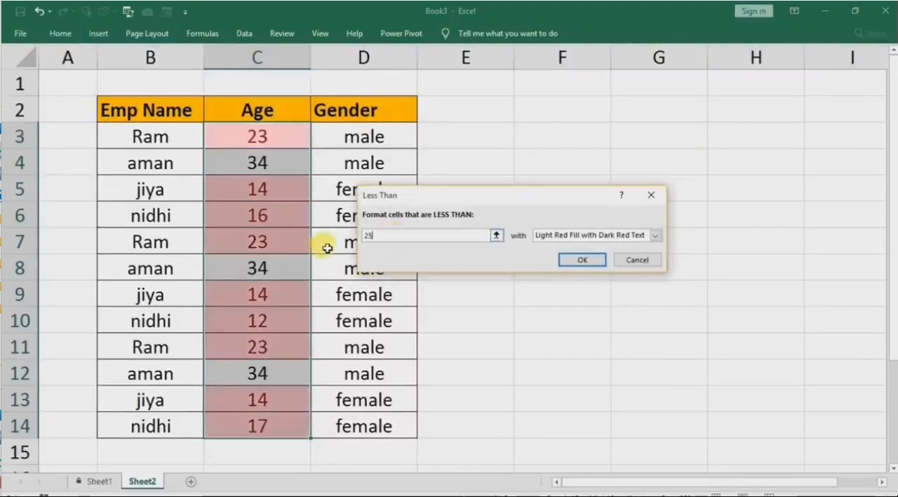
left_click(653, 235)
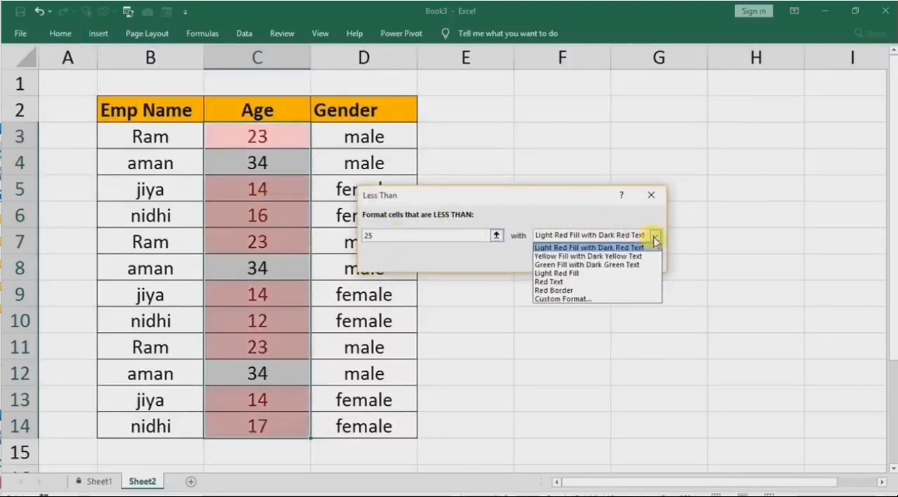
left_click(610, 256)
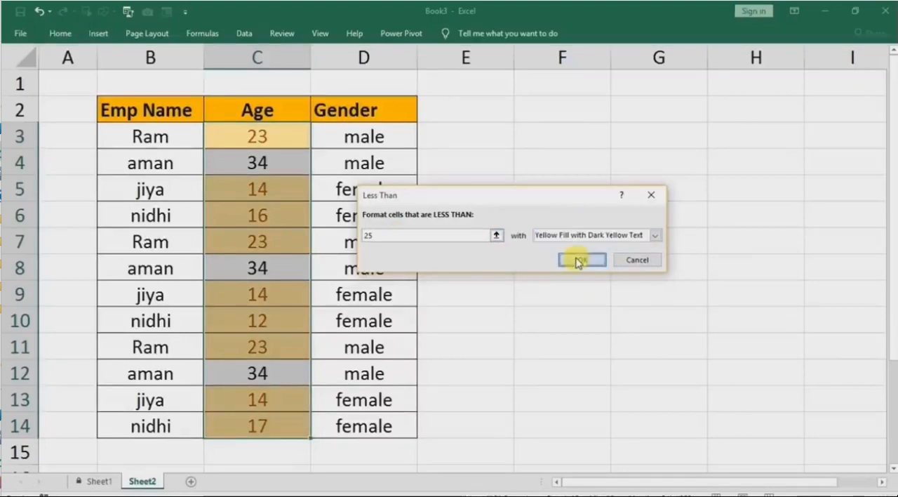
left_click(581, 259)
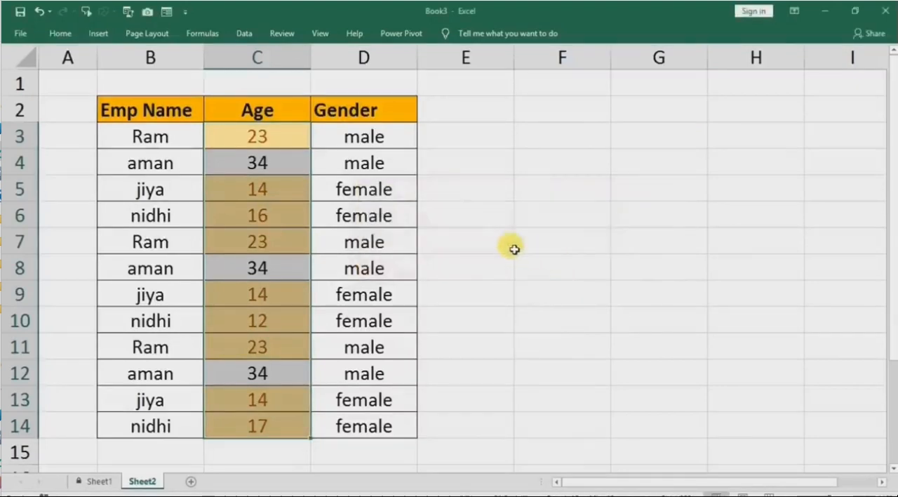
left_click(456, 258)
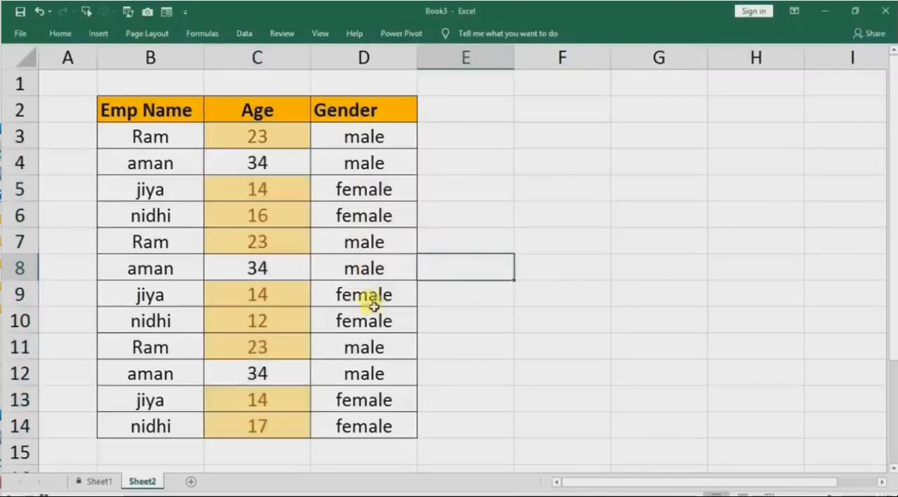
Find all cells on Sheet2 whose format matches the conditionally formatted cell C3.
left_click(269, 141)
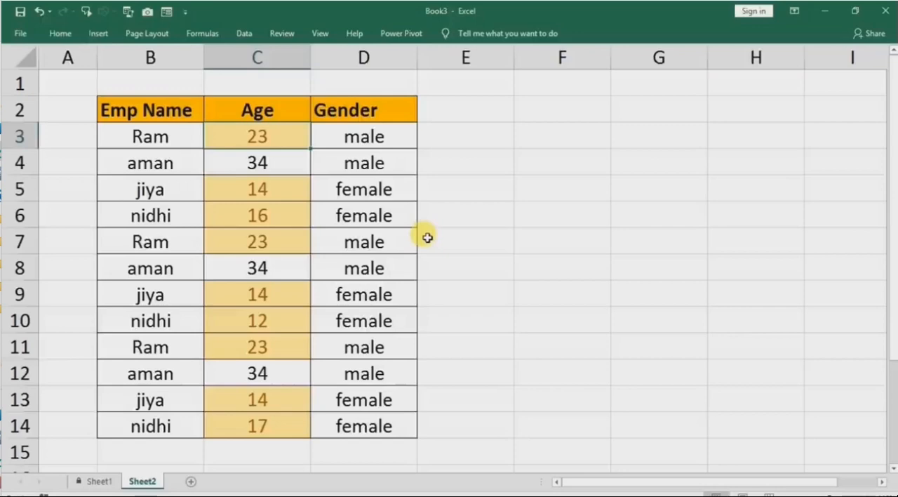
key("ctrl+f")
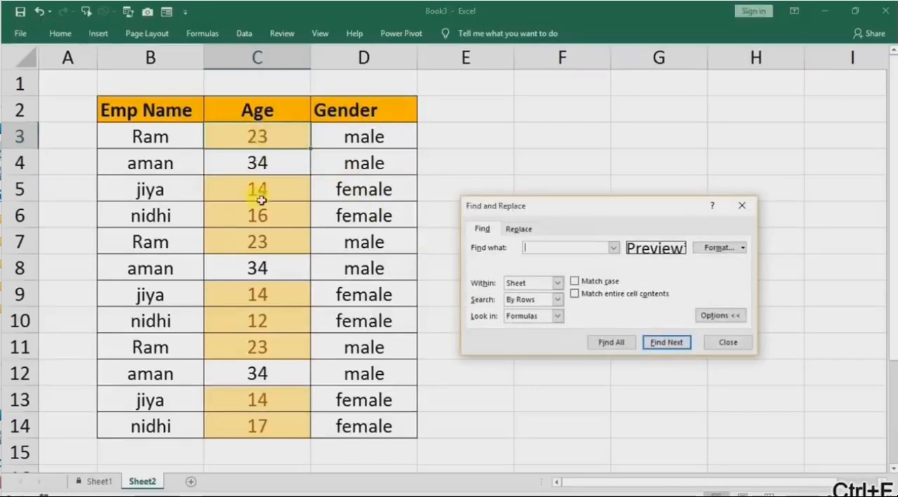
left_click(747, 248)
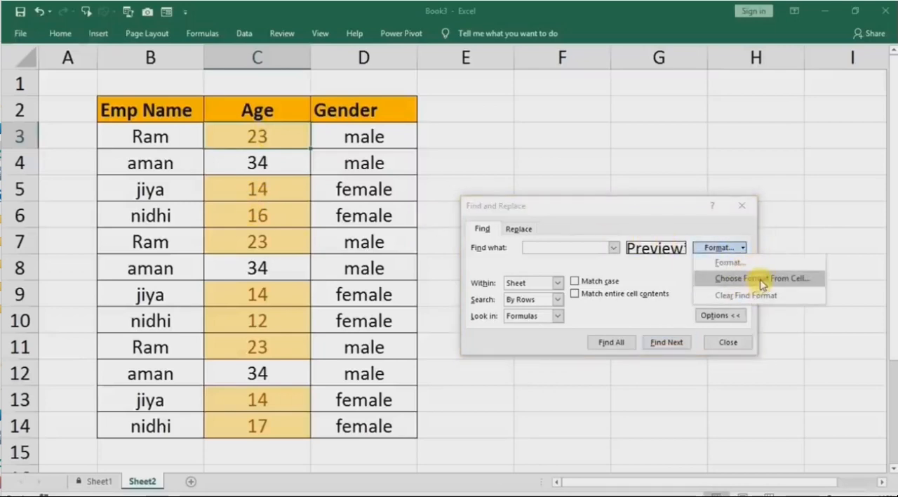
left_click(769, 279)
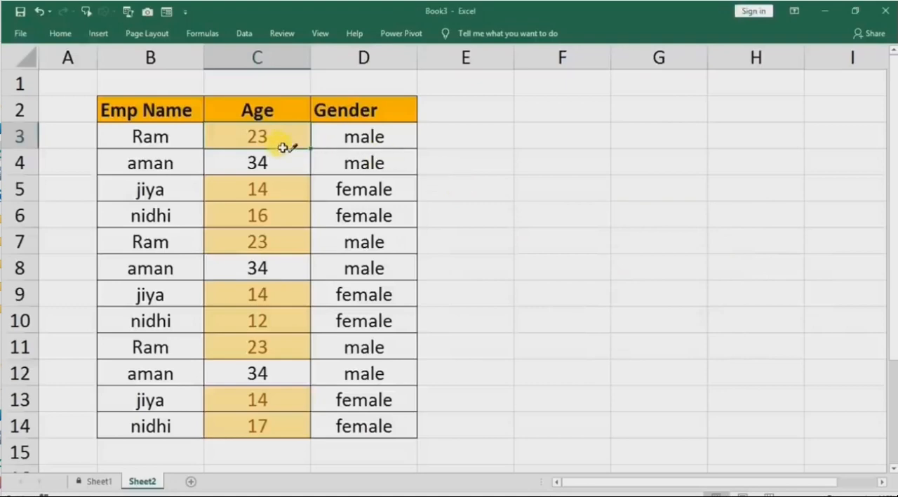
left_click(251, 137)
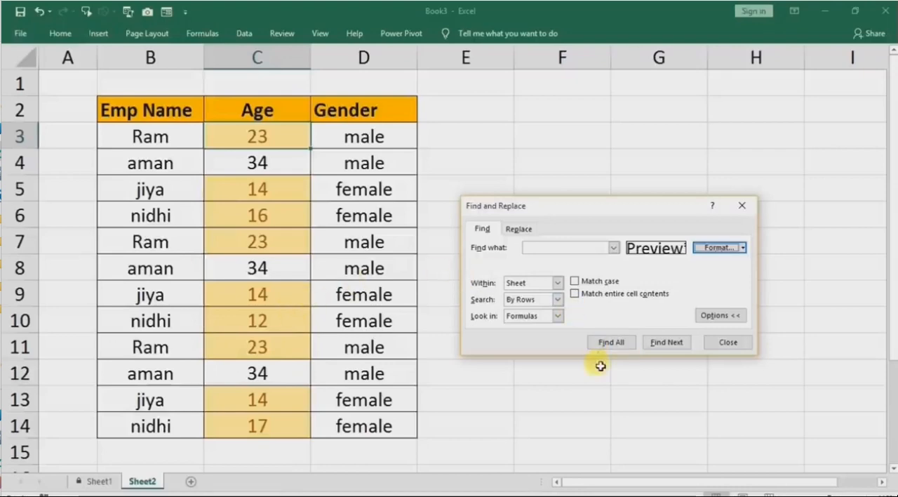
left_click(612, 343)
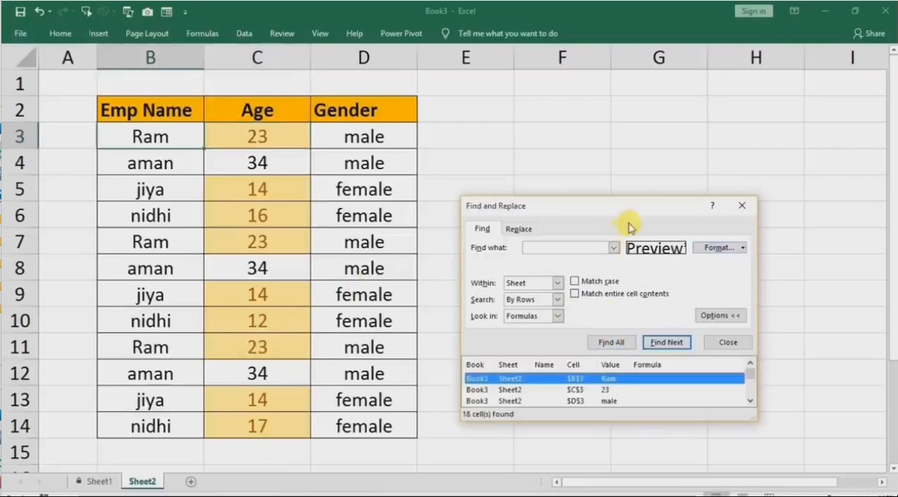
Enlarge the search results, inspect the matches C3 and D3, and close Find and Replace.
left_click_drag(635, 211, 650, 83)
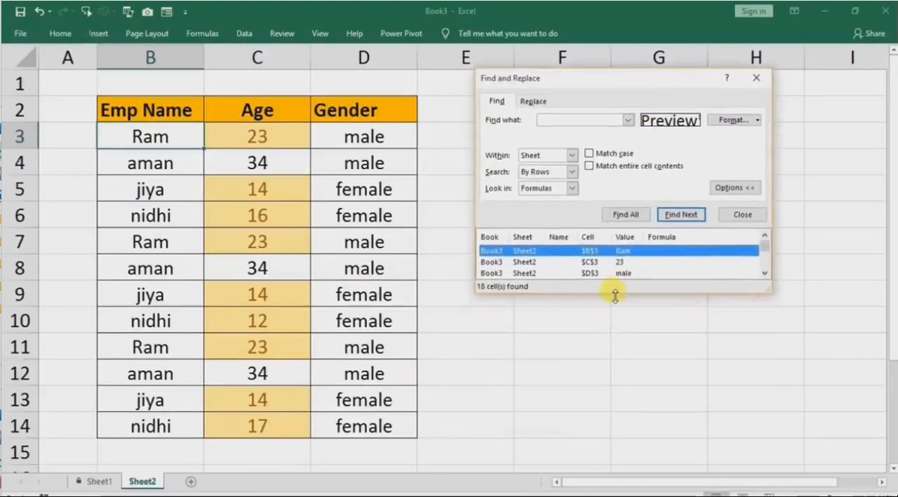
left_click_drag(616, 292, 615, 441)
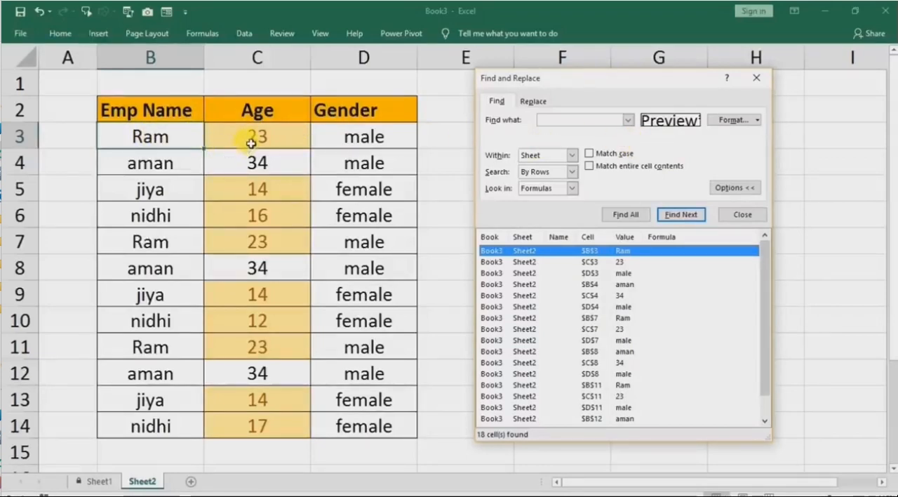
left_click(594, 264)
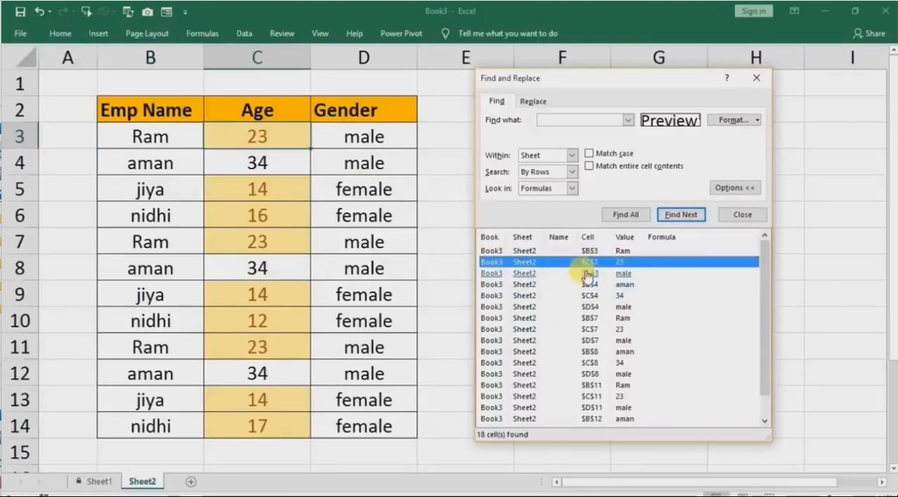
left_click(589, 273)
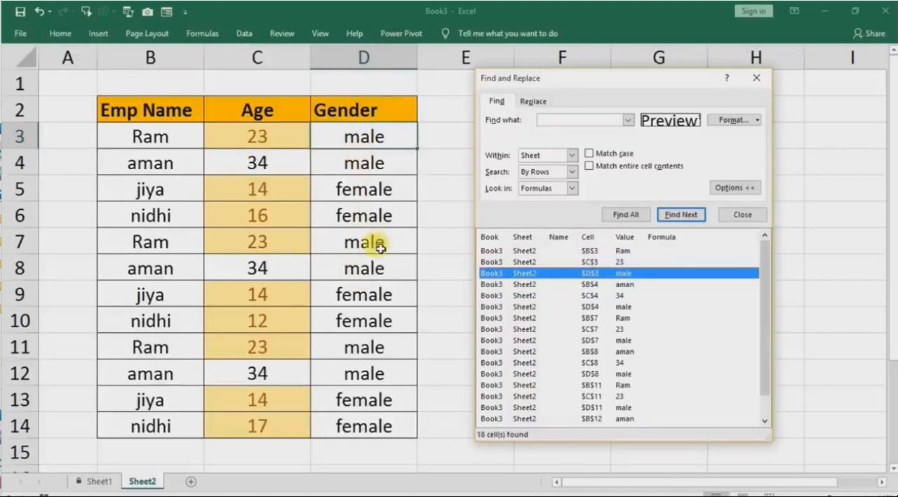
left_click(757, 78)
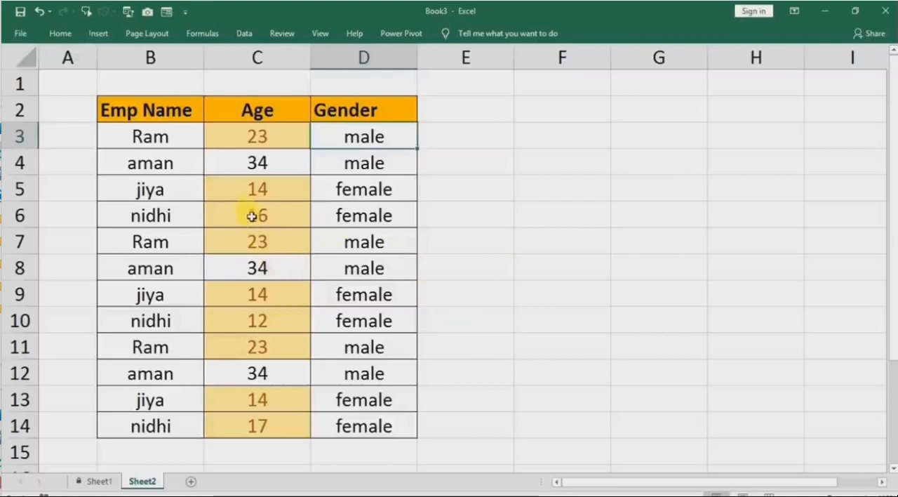
left_click_drag(254, 189, 258, 241)
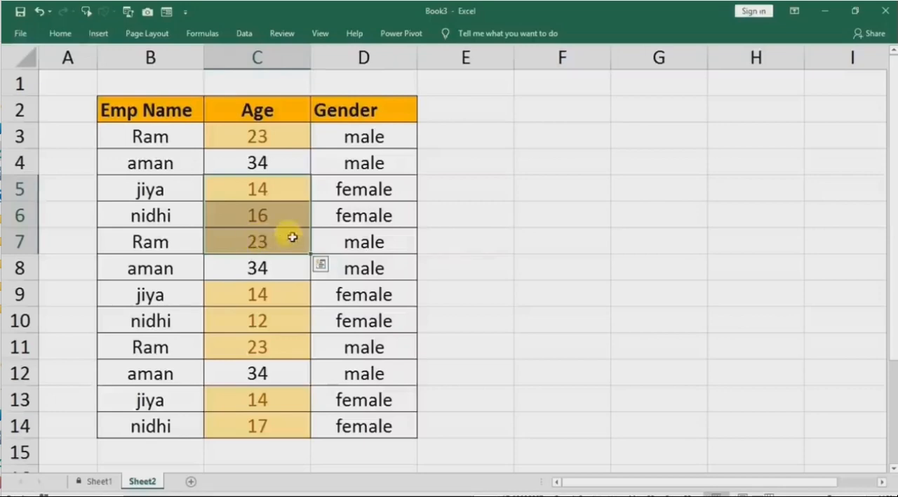
left_click(386, 235)
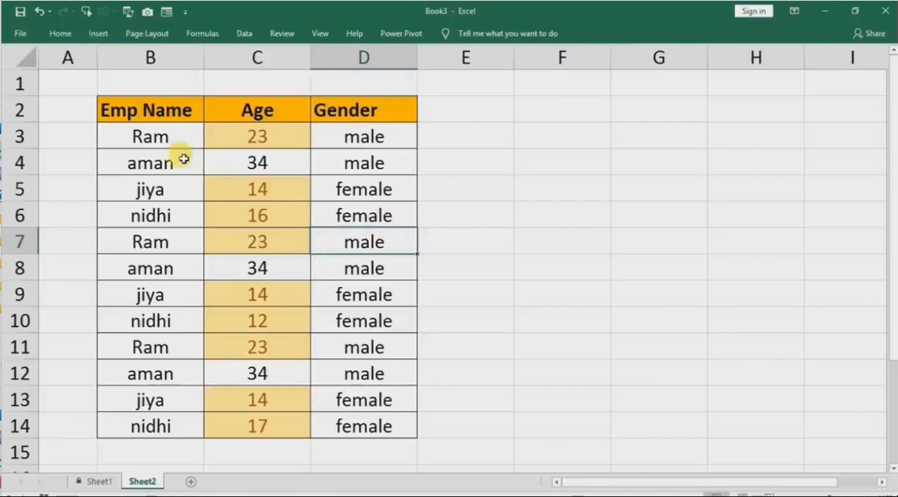
left_click(267, 240)
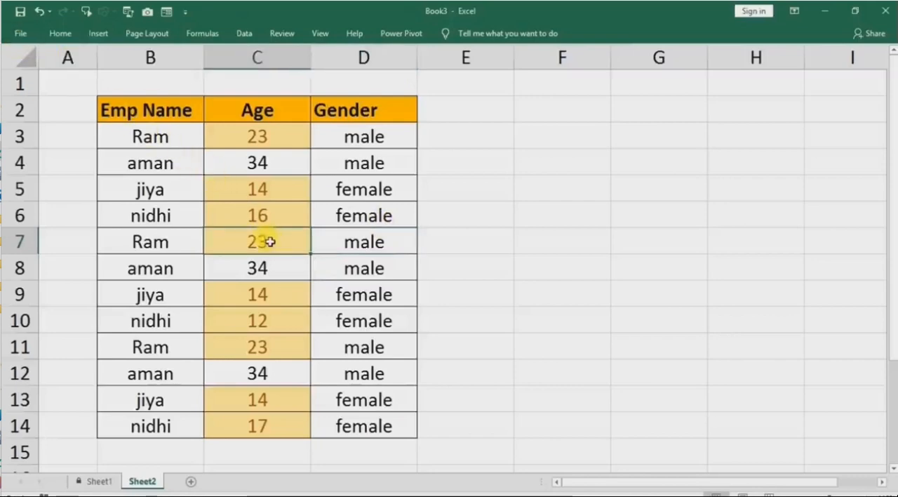
Unprotect Sheet1 by entering the sheet password.
left_click(89, 482)
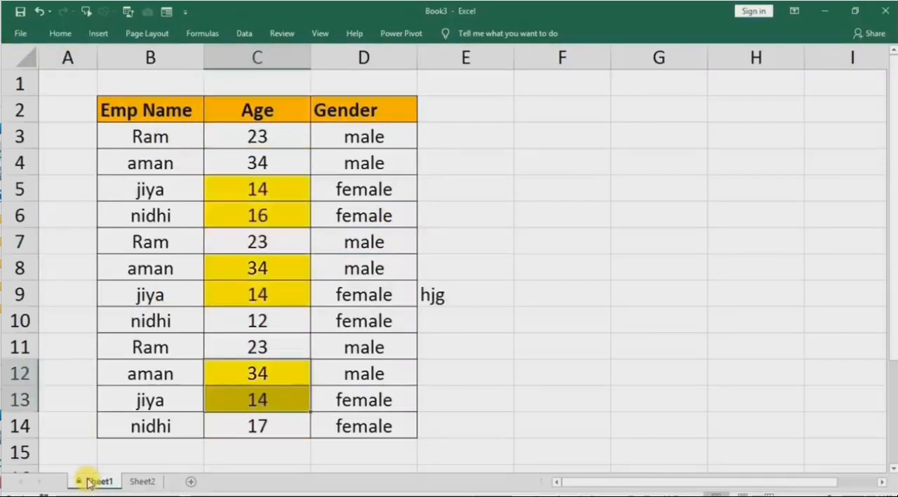
right_click(91, 483)
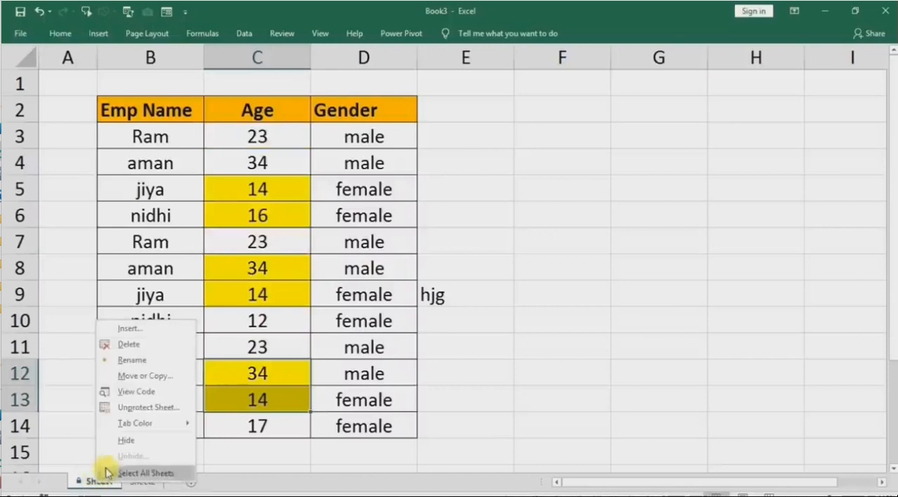
left_click(129, 408)
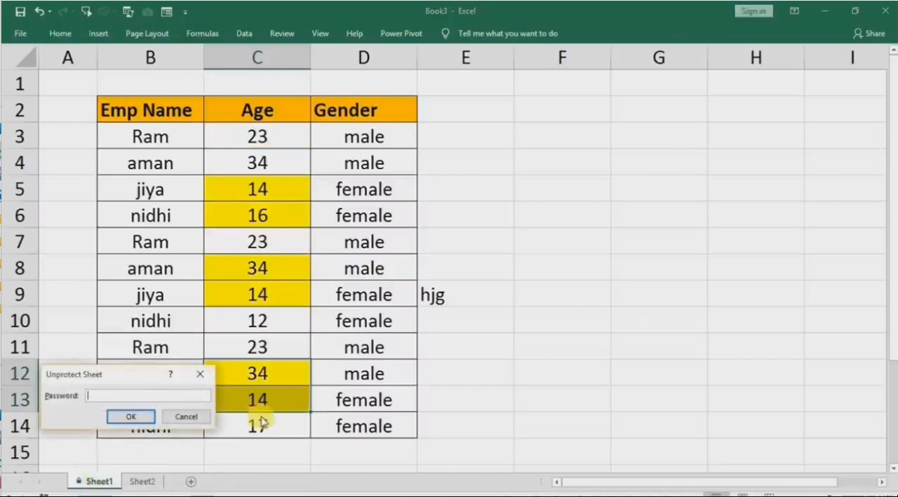
type("123")
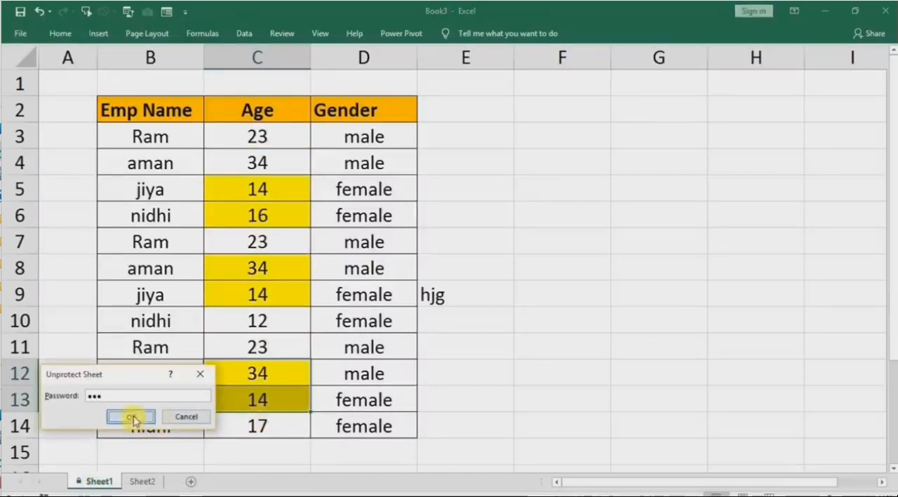
left_click(132, 417)
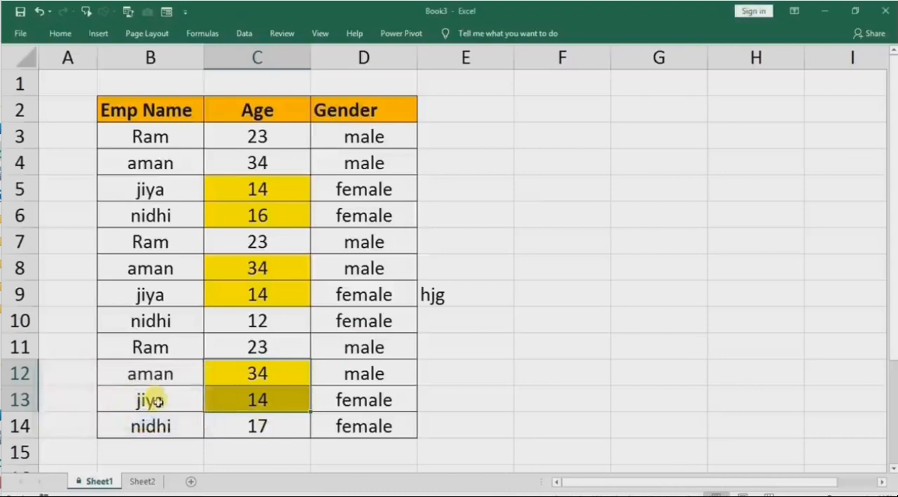
left_click(386, 364)
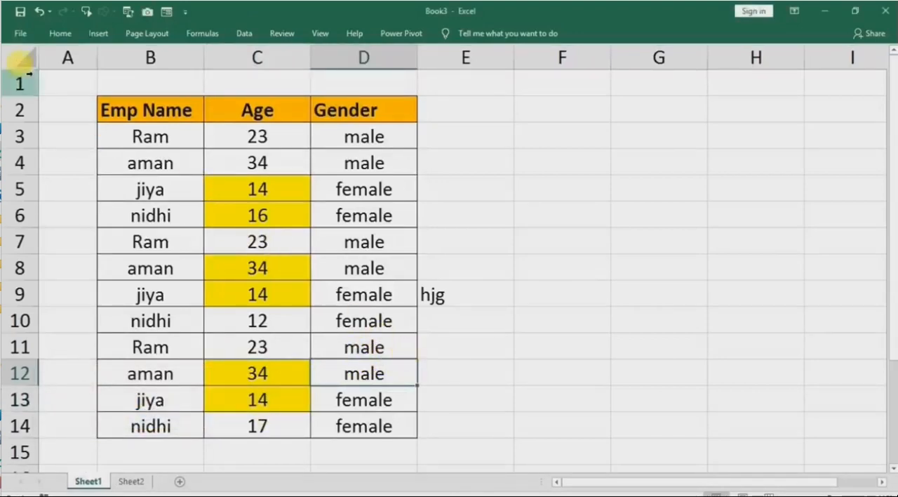
Save the entire workbook as a Web Page named xyz in the Cell Color folder on the Desktop, keeping that format.
left_click(24, 35)
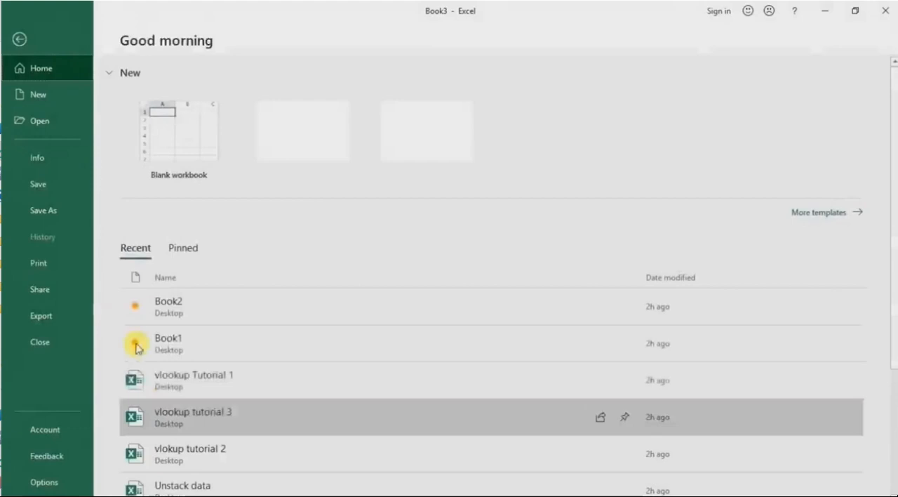
left_click(61, 210)
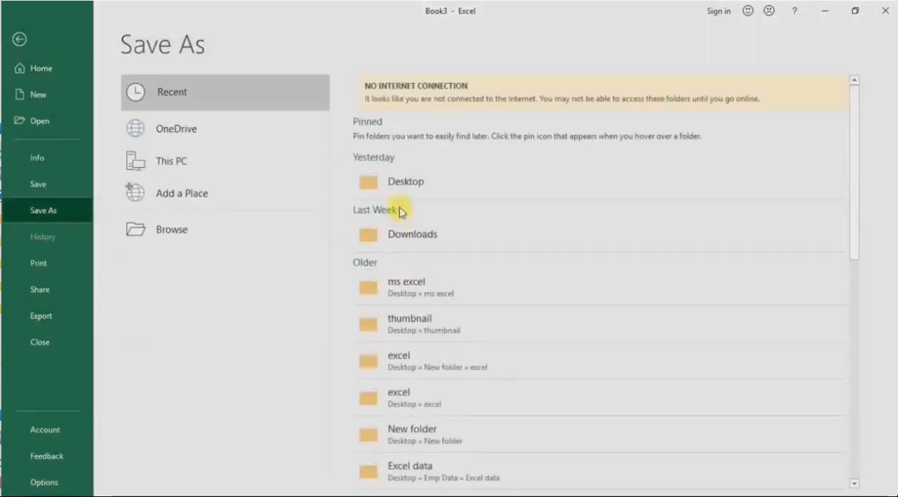
left_click(399, 187)
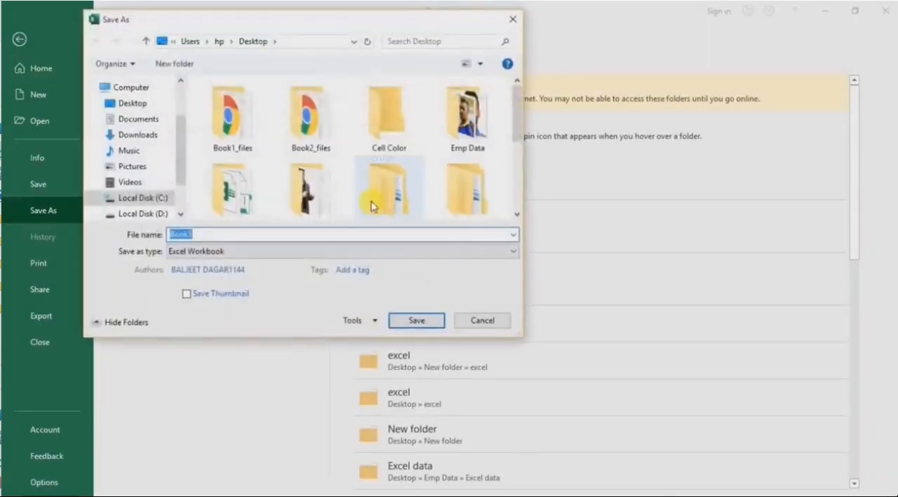
double_click(387, 116)
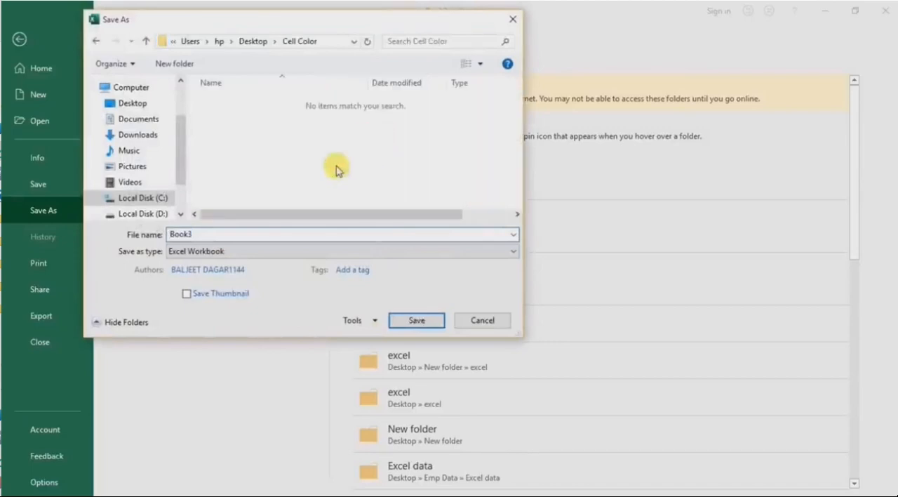
double_click(221, 236)
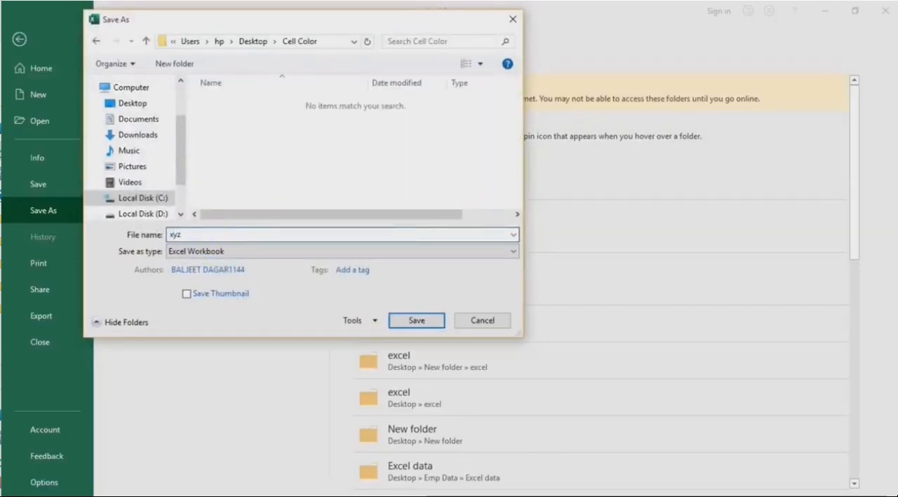
left_click(207, 254)
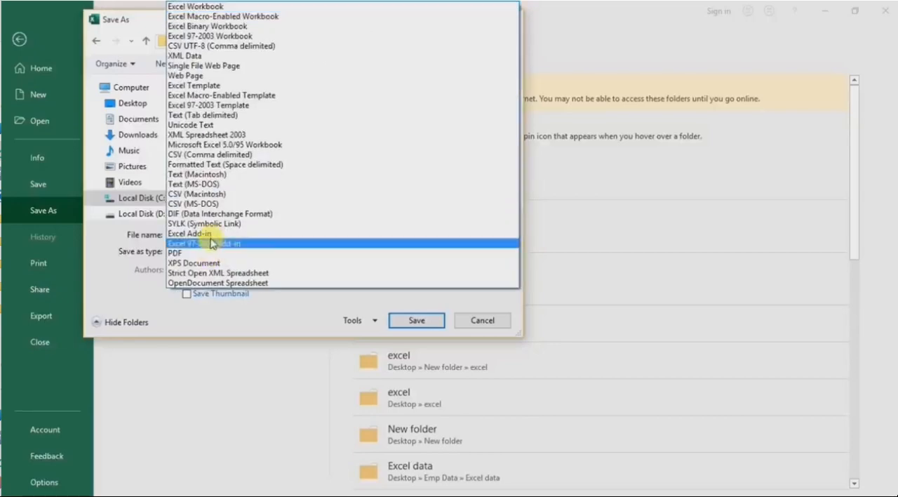
left_click(188, 80)
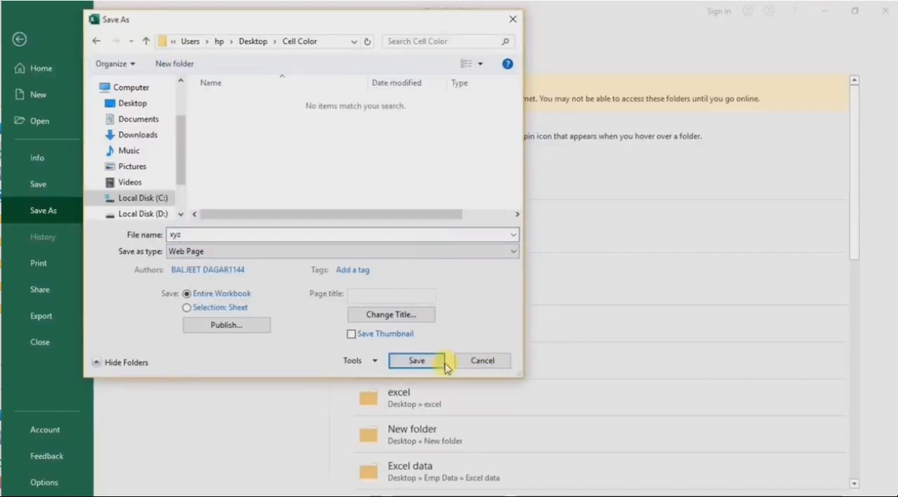
left_click(407, 362)
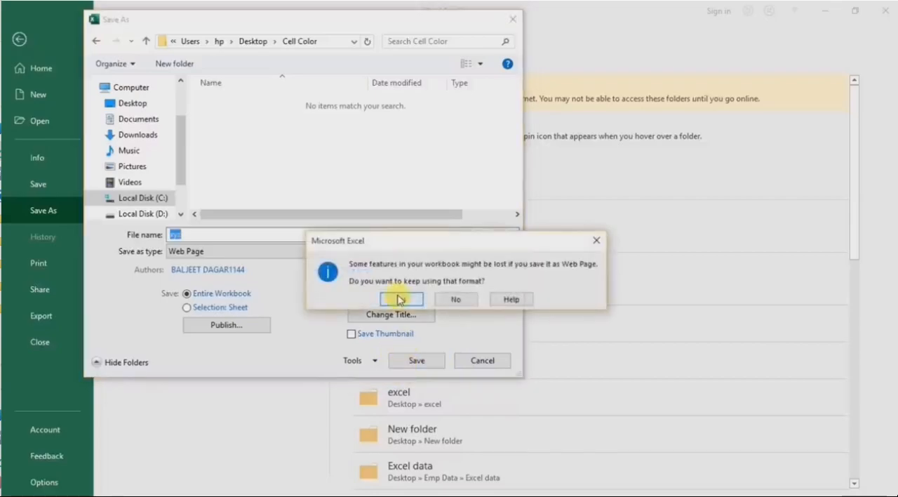
left_click(398, 299)
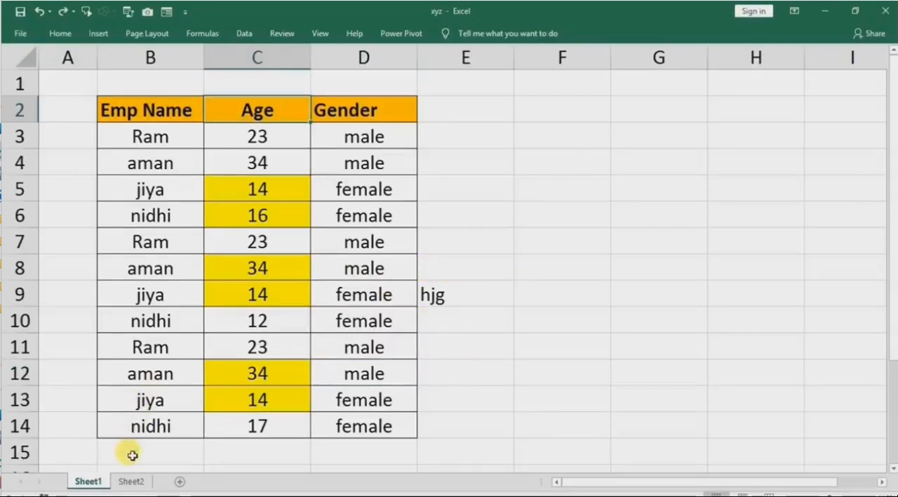
On Sheet2, change Age cell C6 to 36 and C10 to 54 to test the conditional formatting.
left_click(130, 482)
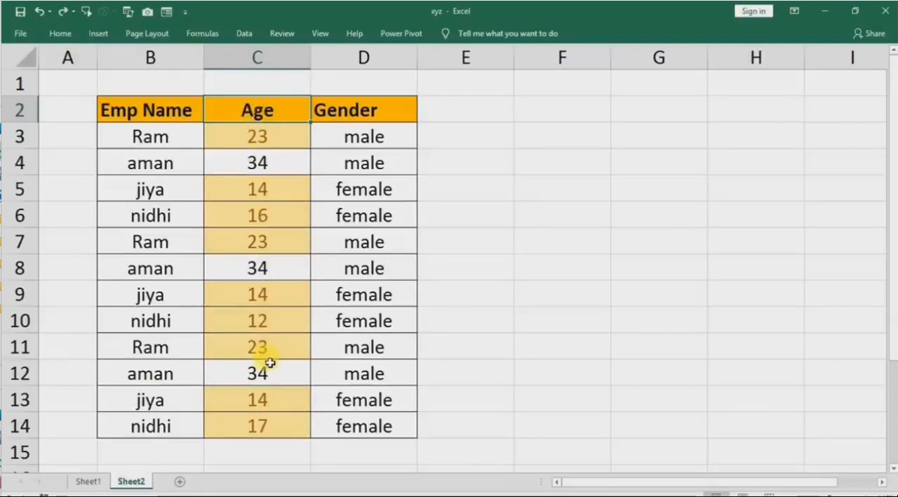
left_click(256, 214)
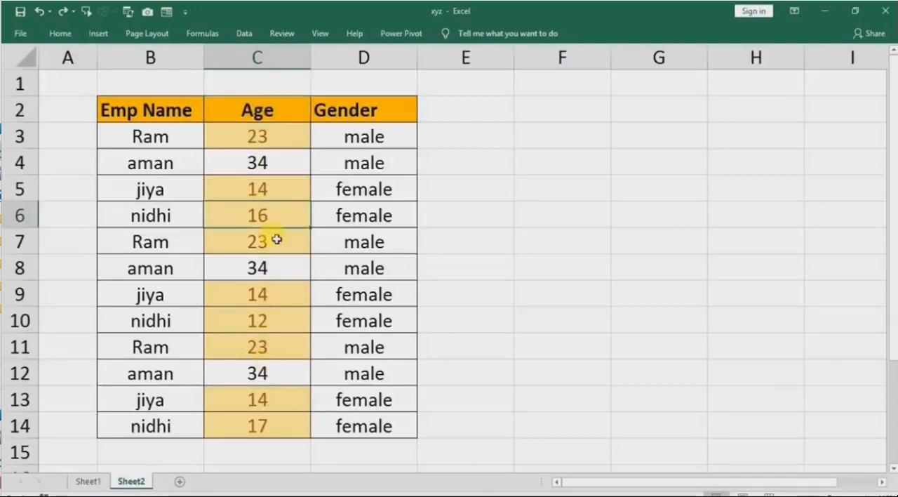
type("36")
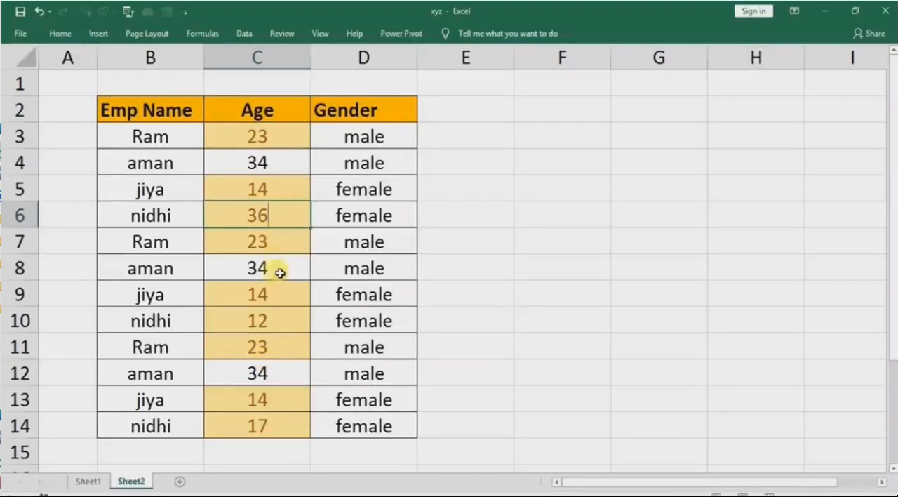
left_click(271, 316)
left_click(263, 214)
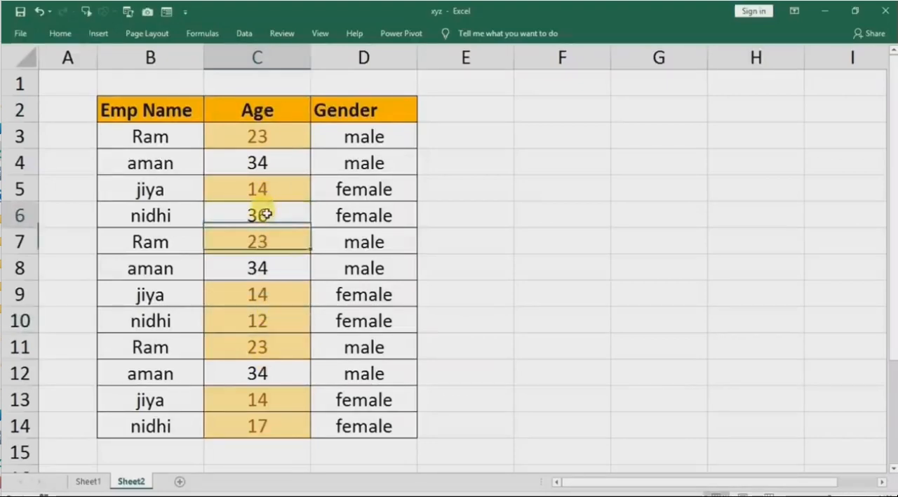
left_click(270, 329)
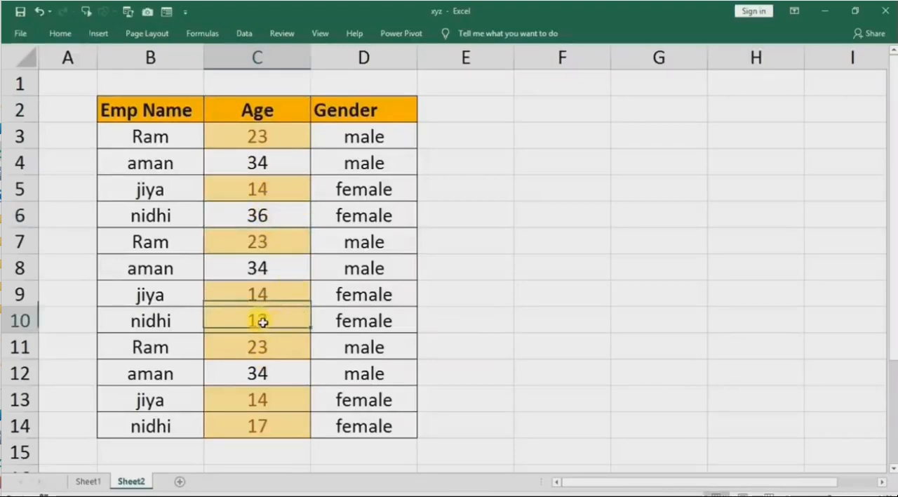
type("5")
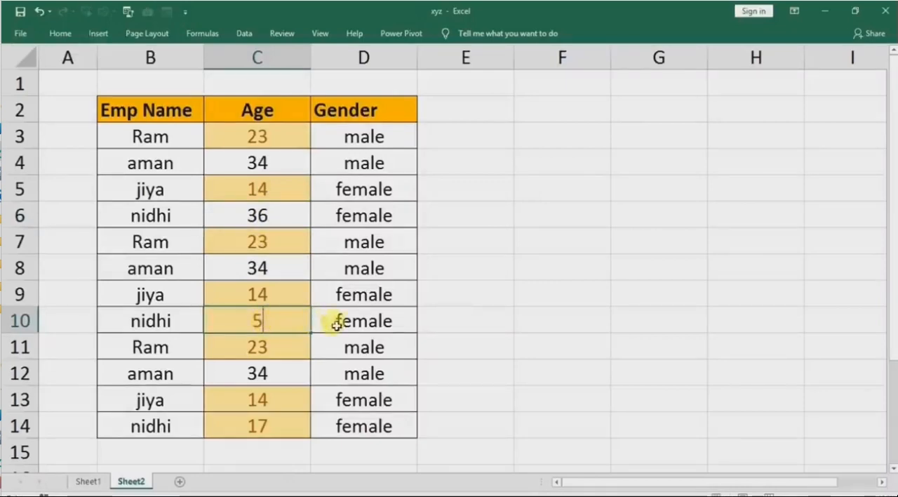
type("4")
left_click(376, 372)
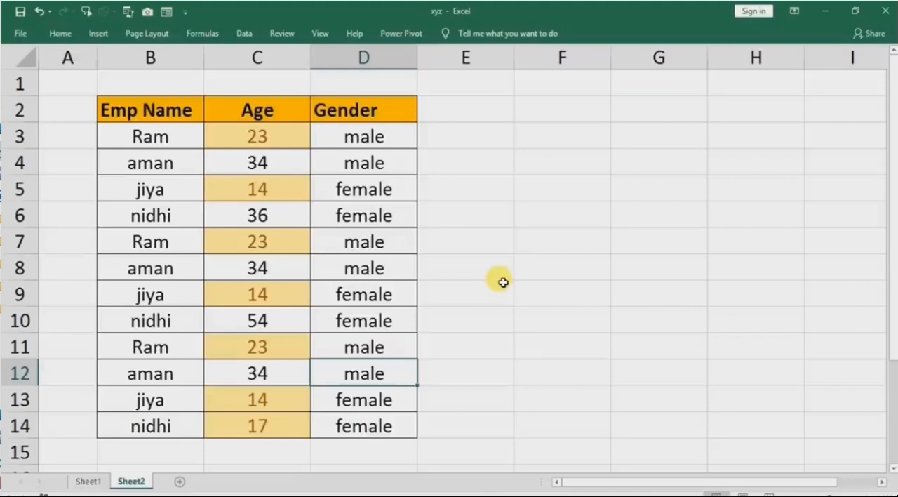
Check the Age cells C3, C5 and C7 that are still highlighted on Sheet2.
left_click(265, 190)
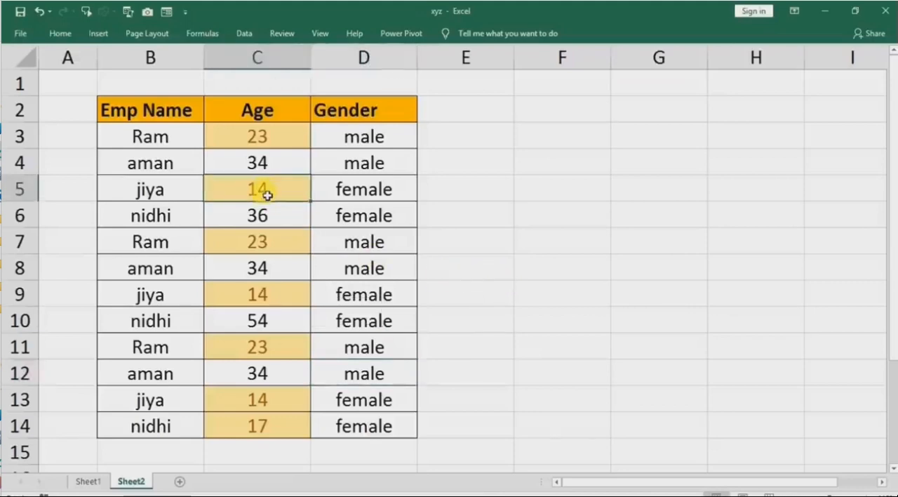
left_click(270, 242)
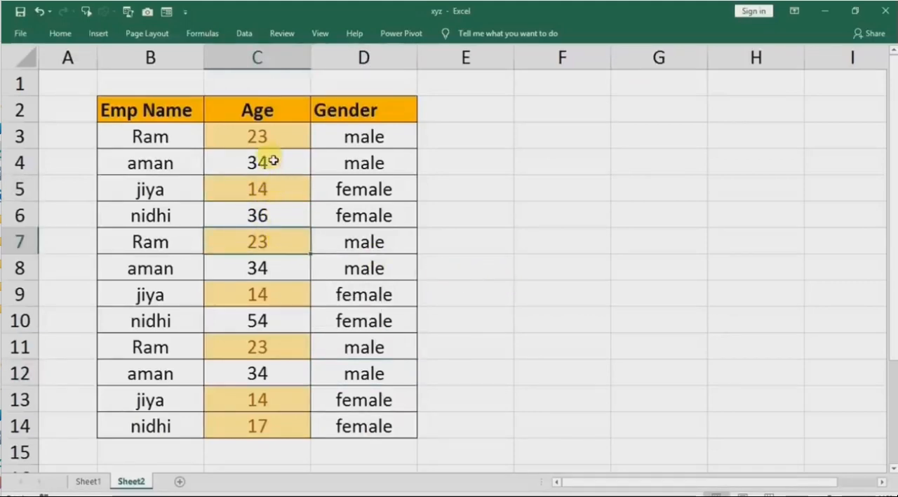
left_click(269, 136)
left_click(261, 191)
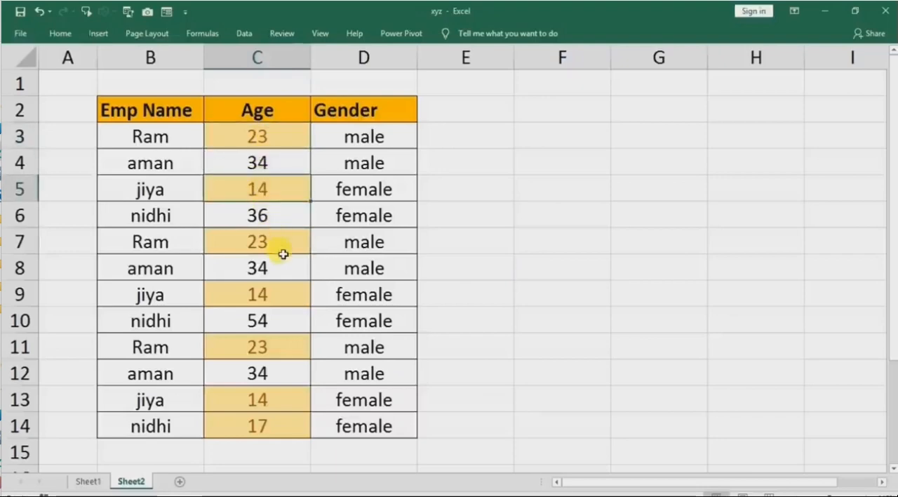
left_click(525, 208)
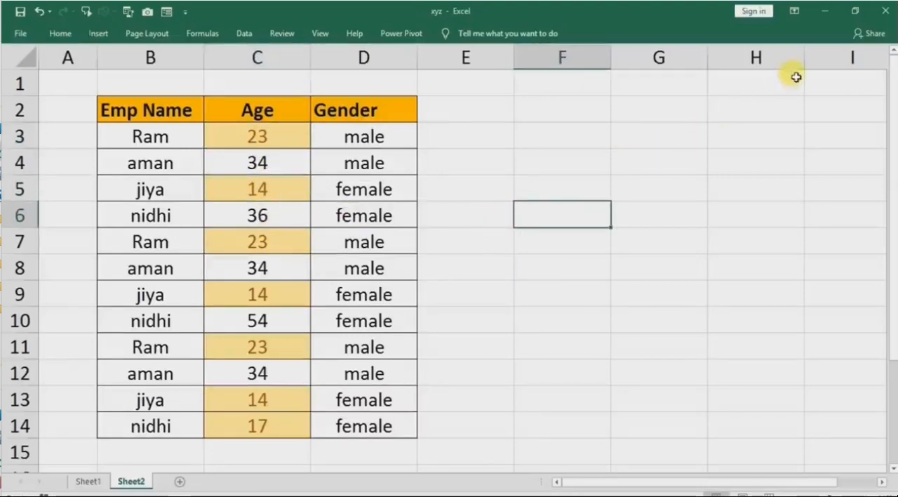
Close the xyz workbook without saving the changes and reopen xyz from the recent files.
left_click(883, 11)
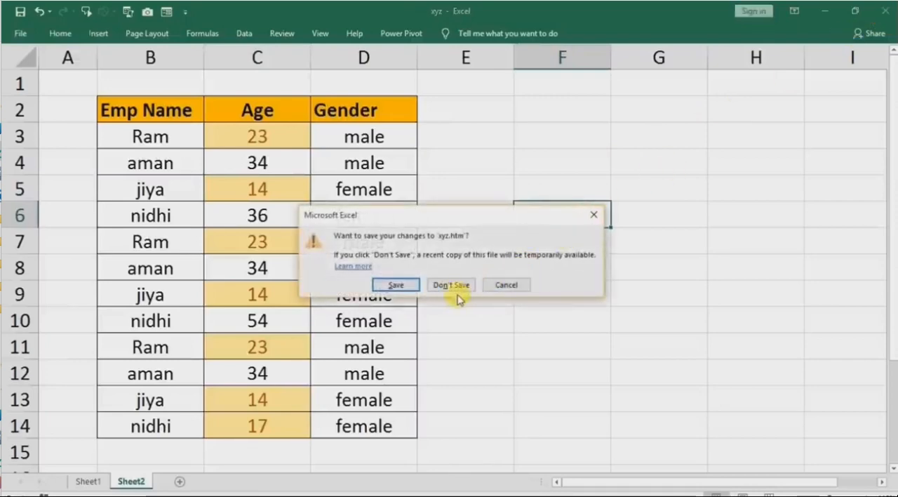
left_click(439, 285)
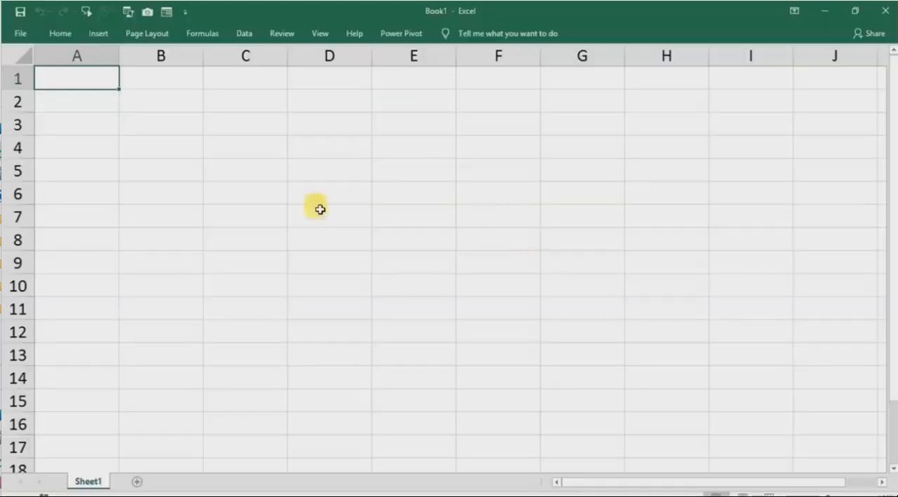
left_click(387, 223)
left_click(22, 36)
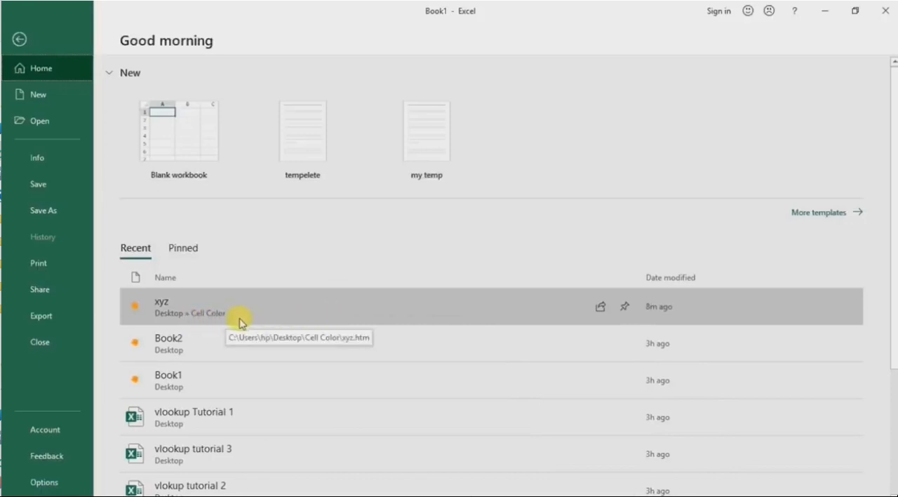
left_click(262, 306)
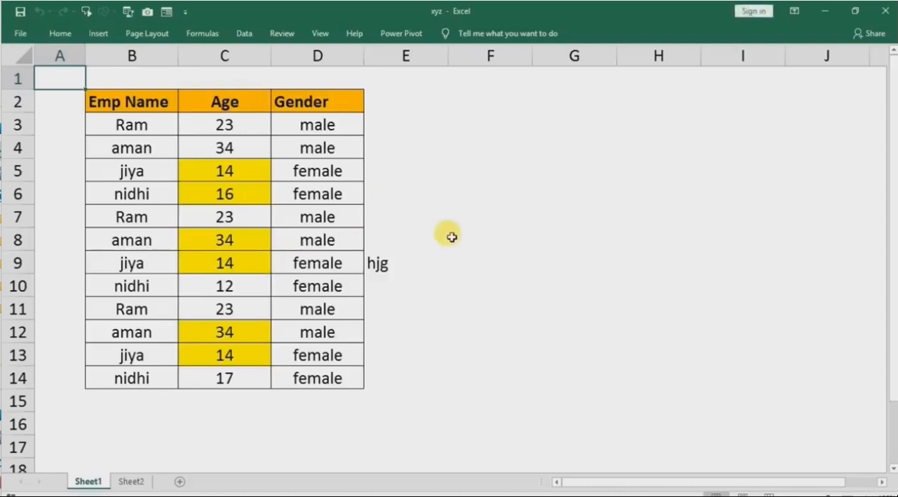
Compare the highlighted Age cells on Sheet2 of the reopened file with the yellow cells C5:C6 and C8:C9 on Sheet1.
left_click(130, 481)
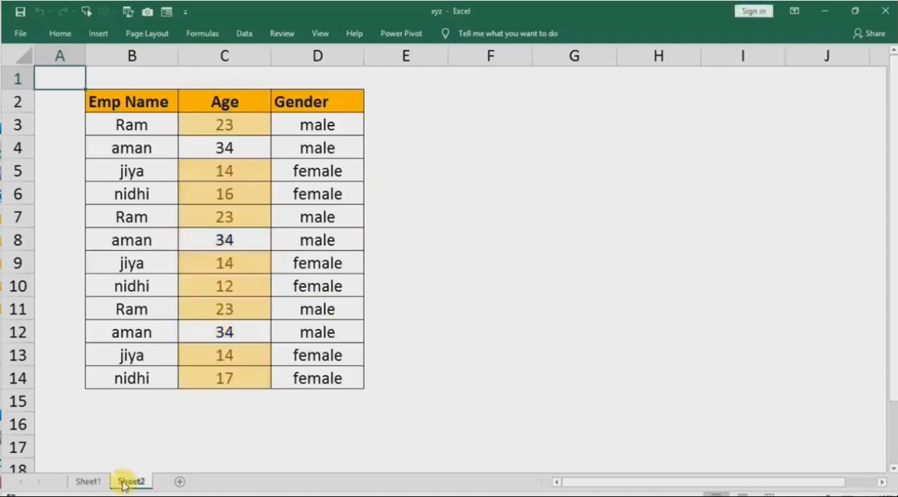
left_click(87, 481)
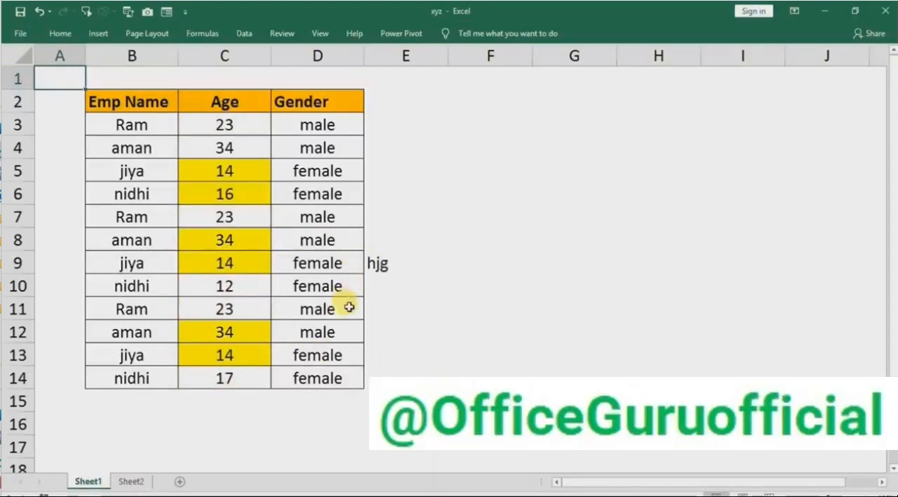
left_click_drag(211, 174, 208, 192)
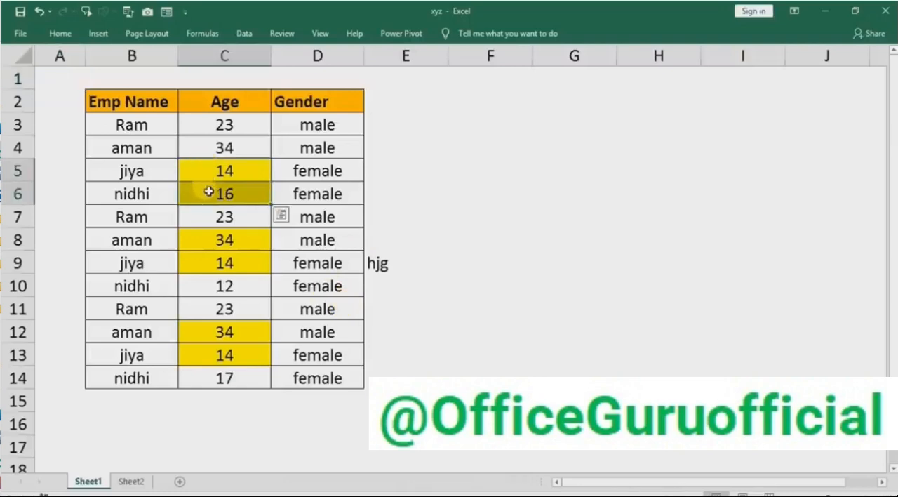
left_click_drag(226, 240, 224, 264)
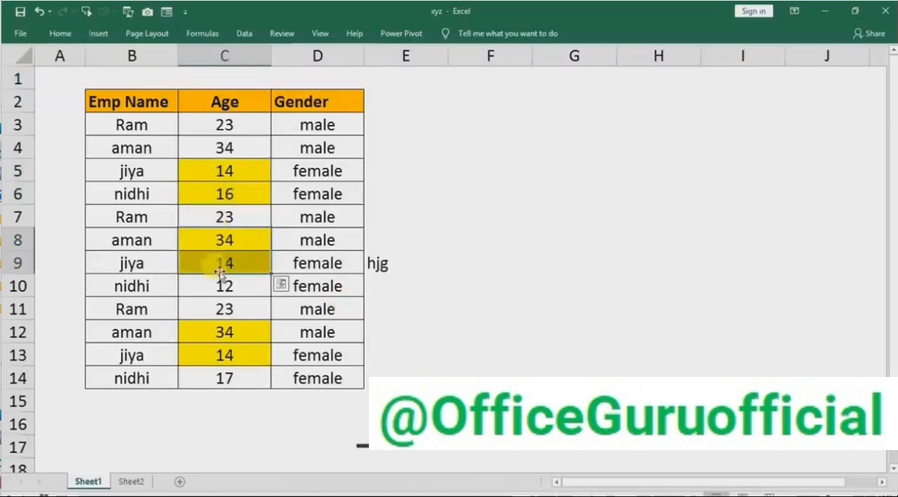
left_click(174, 313)
left_click(131, 481)
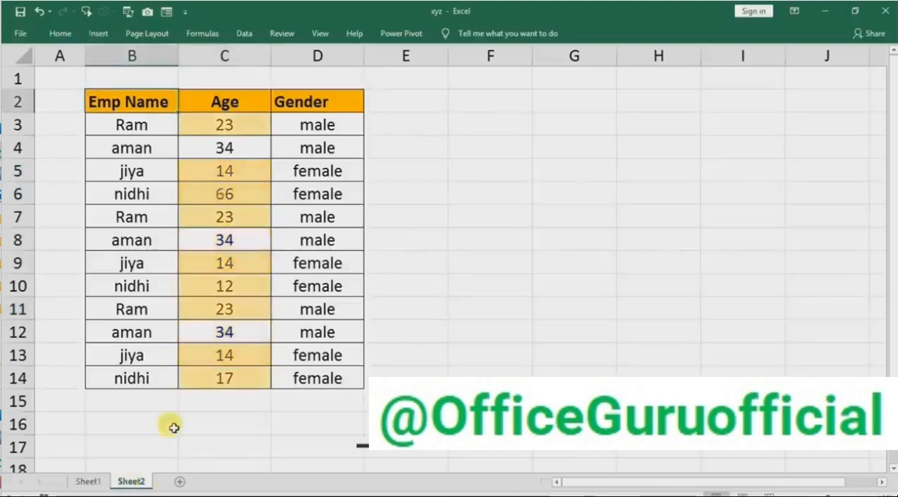
Change nidhi's Age in cell C6 on Sheet2 to 666 to test whether its highlight is fixed.
left_click(229, 191)
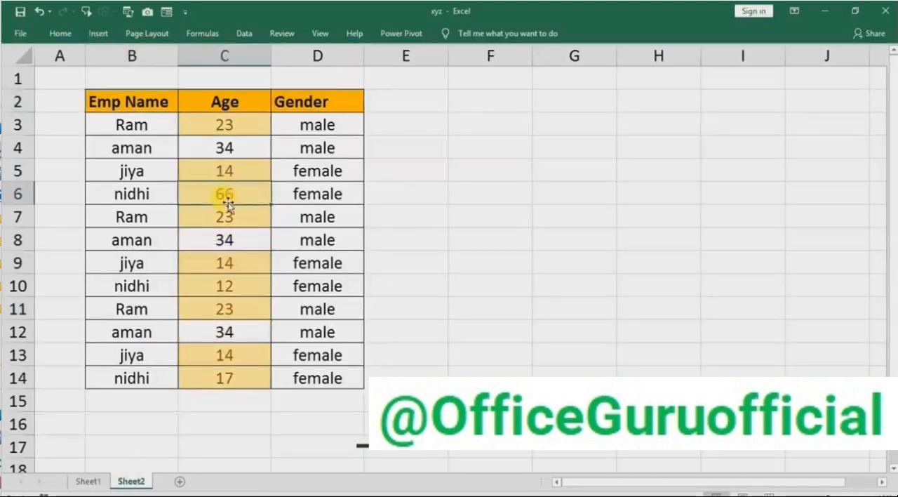
type("666")
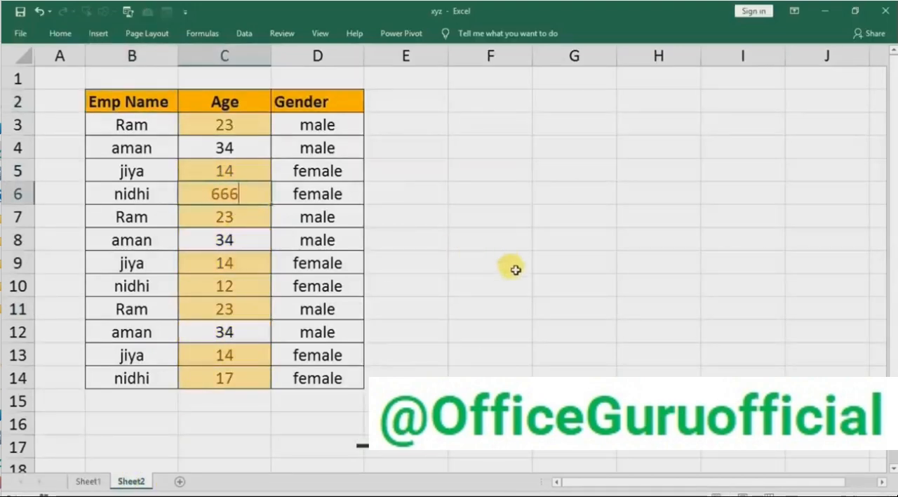
left_click(516, 304)
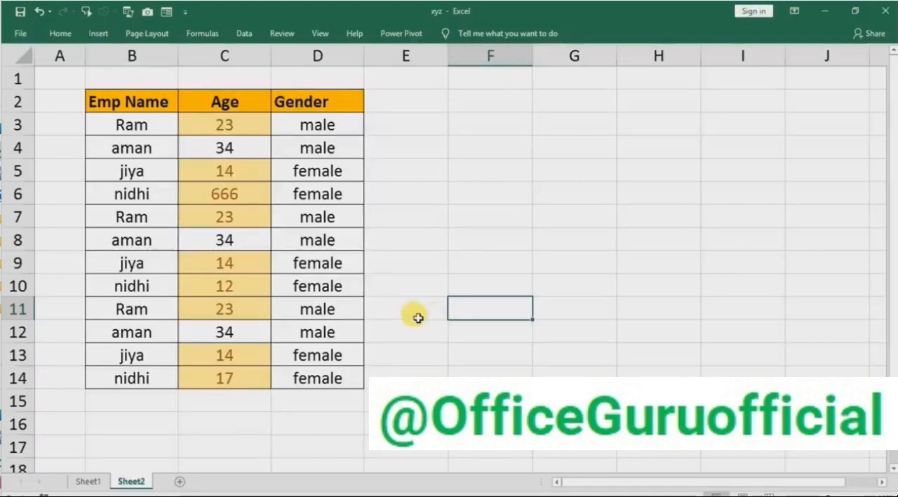
Check Sheet2 for any cells that still carry conditional formatting.
left_click(60, 33)
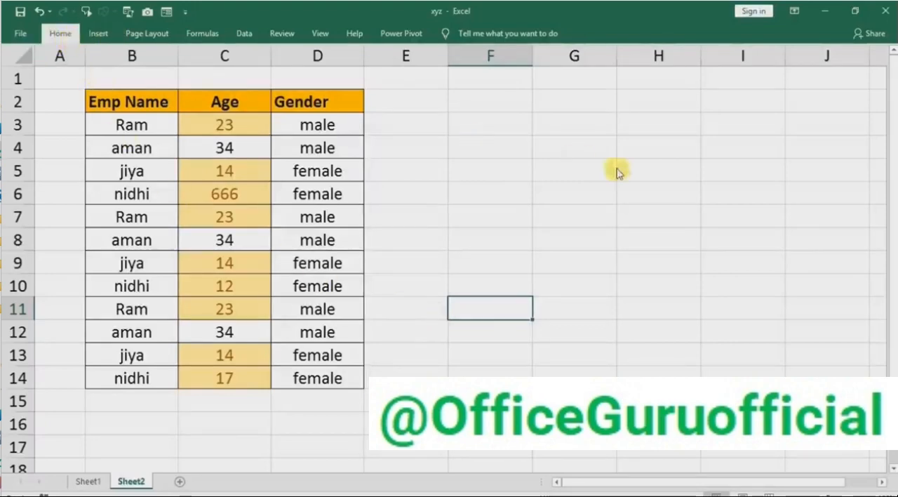
left_click(806, 86)
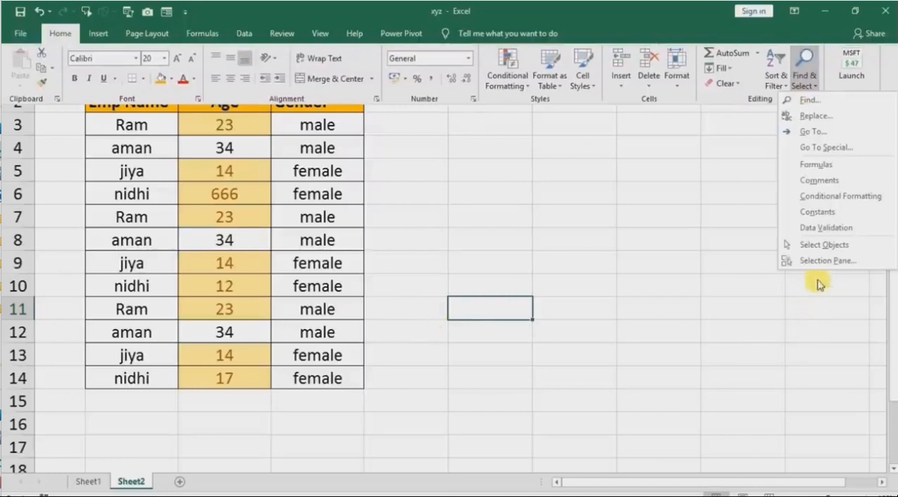
left_click(838, 198)
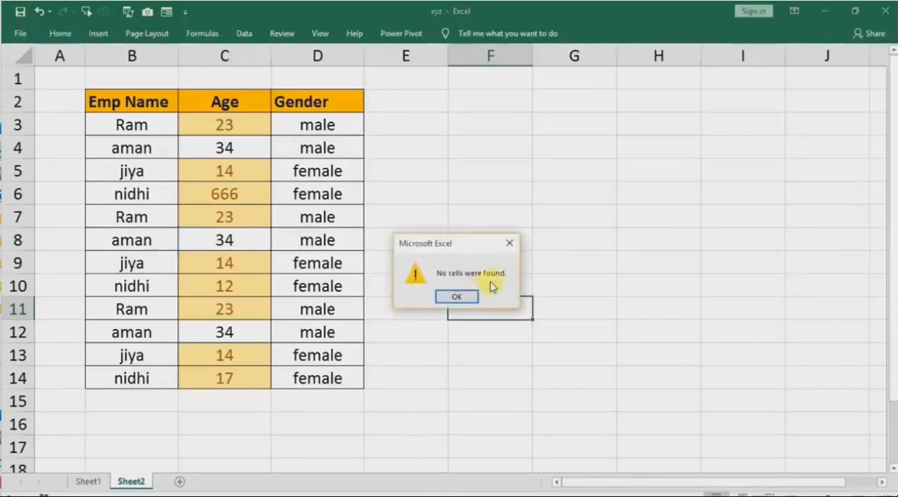
left_click(511, 245)
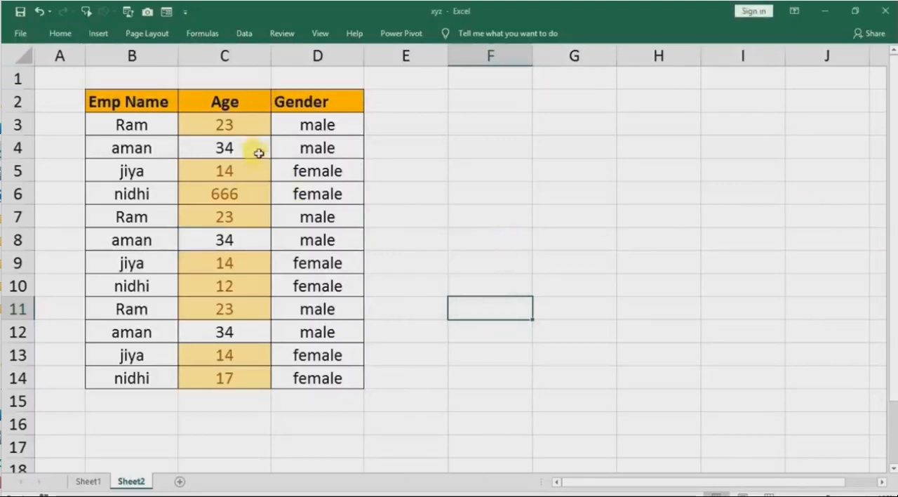
Find all cells in the Sheet2 table whose format matches the highlighted Age cell C6 and expand the results list.
left_click(240, 124)
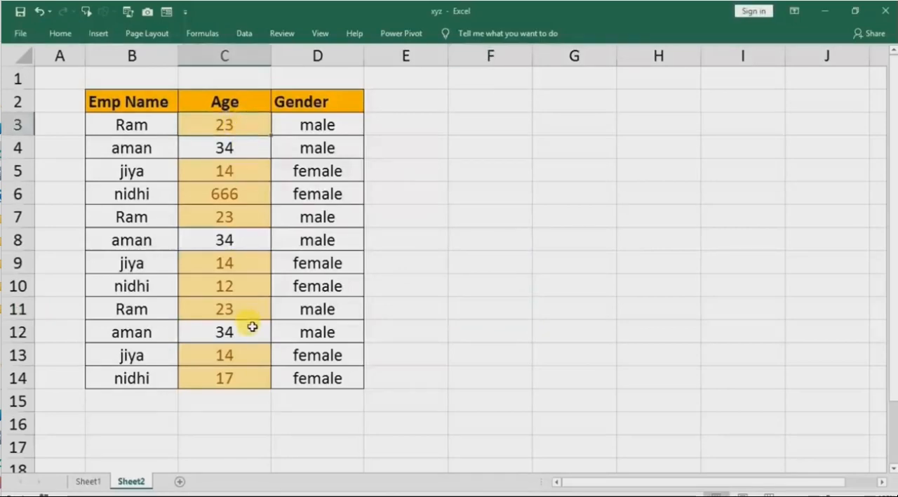
key("ctrl+a")
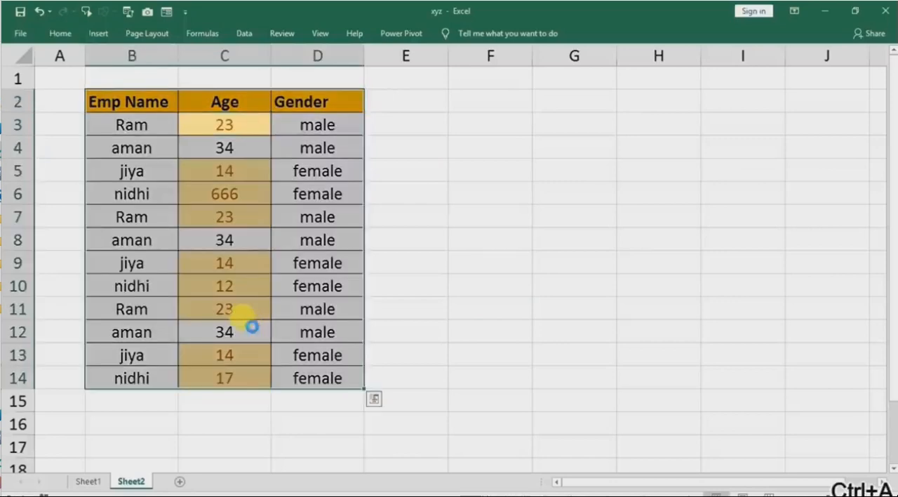
key("ctrl+f")
left_click(646, 335)
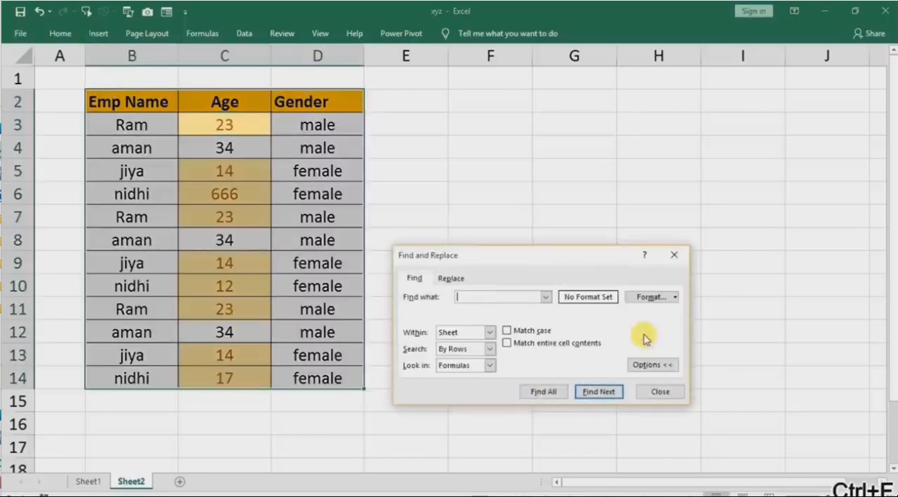
left_click(675, 298)
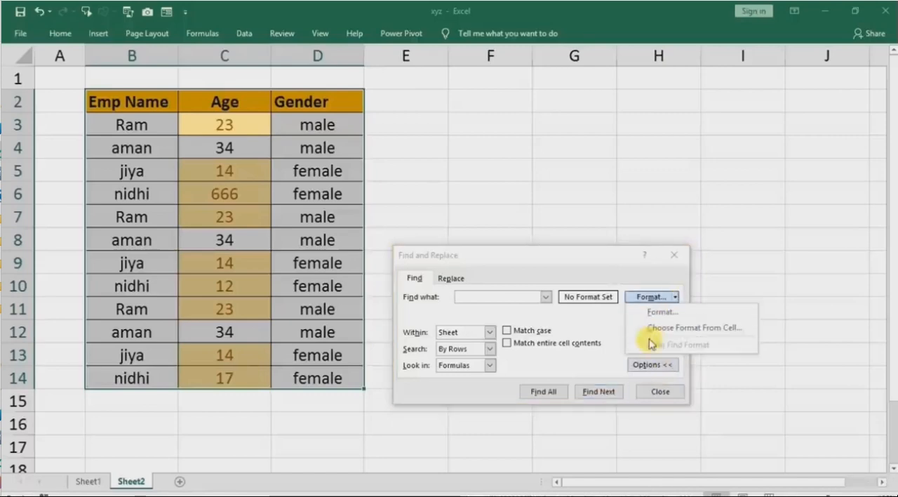
left_click(671, 329)
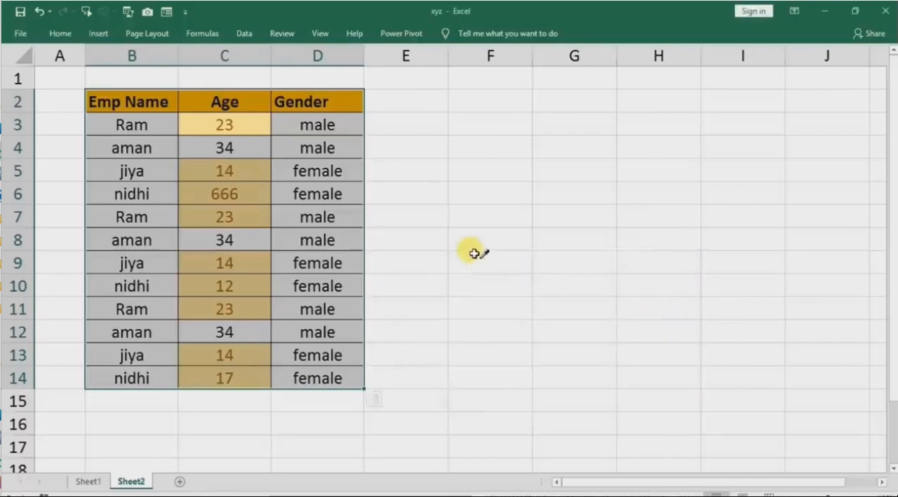
left_click(214, 194)
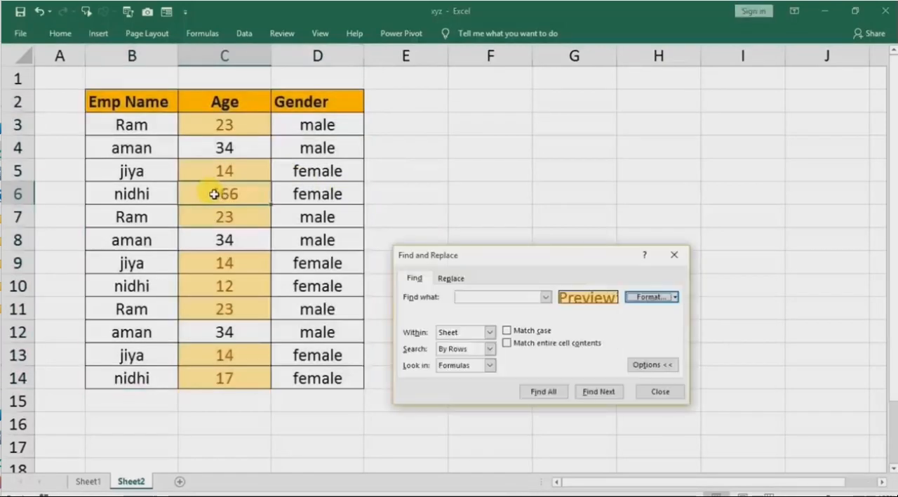
left_click(554, 397)
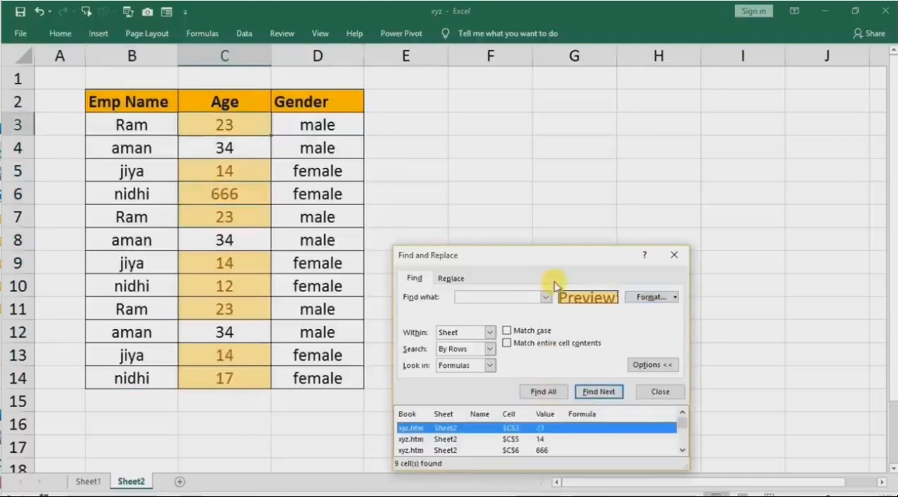
left_click_drag(557, 259, 564, 118)
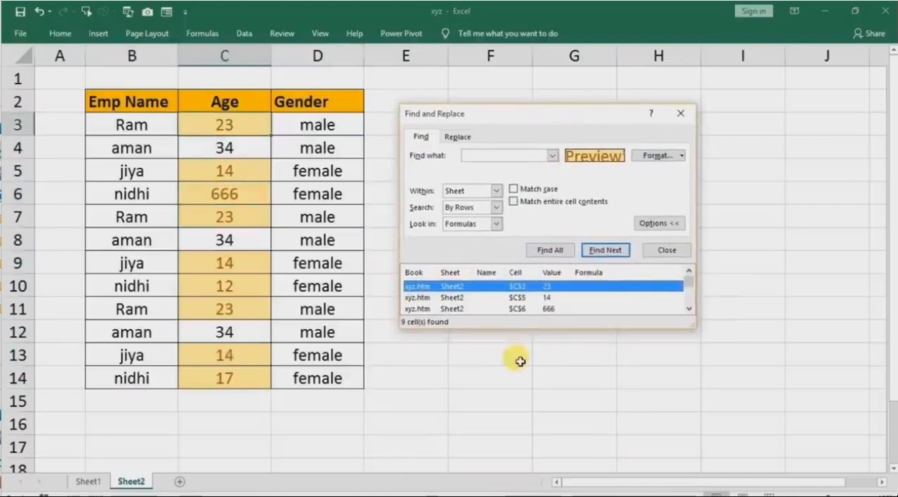
left_click_drag(535, 330, 525, 445)
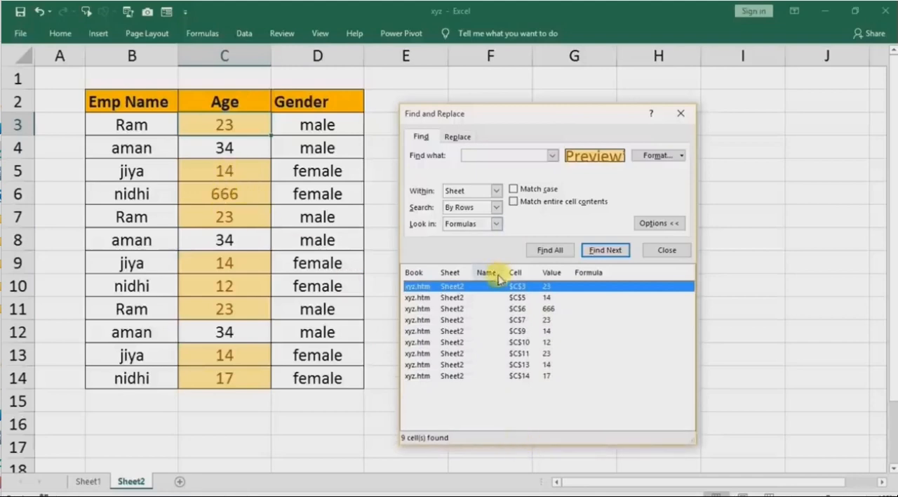
Inspect the found cells C5 and C6, select all the found Age cells, and close the search.
left_click(516, 298)
left_click(518, 310)
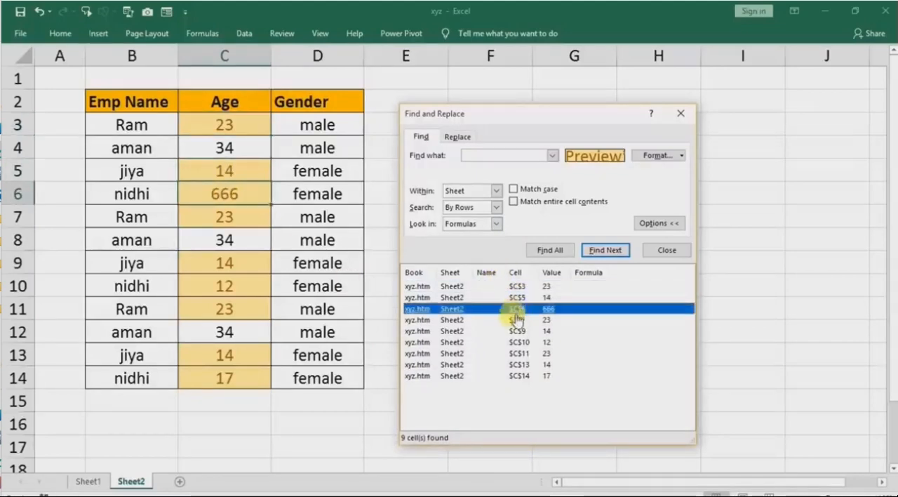
key("ctrl+a")
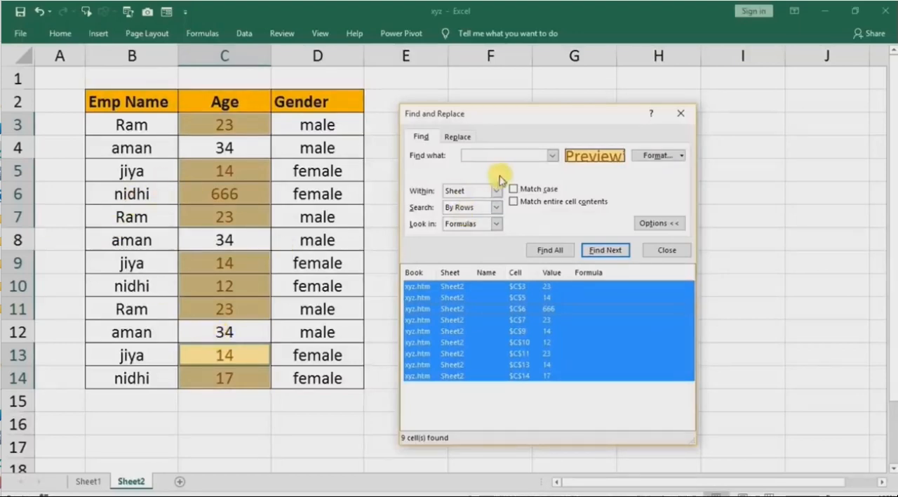
left_click(681, 113)
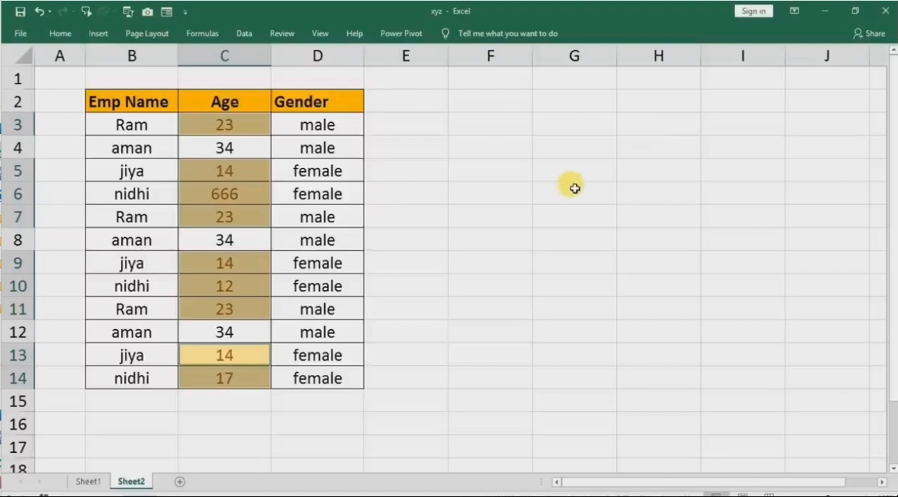
left_click(456, 234)
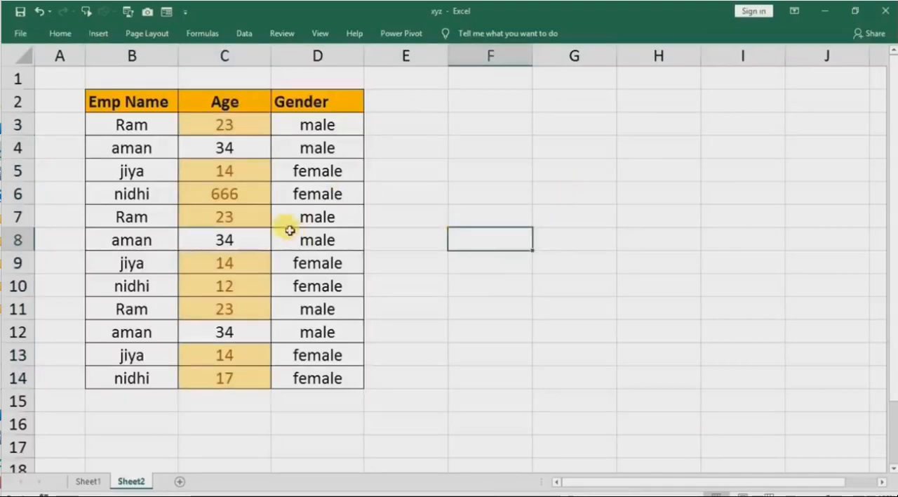
Turn off the Locked protection option for all cells on Sheet2.
left_click_drag(231, 172, 225, 217)
left_click(533, 224)
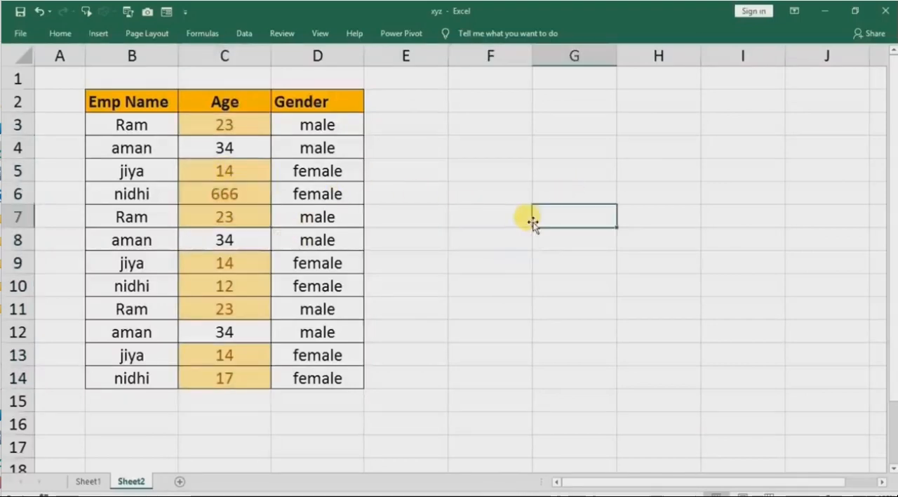
key("ctrl+a")
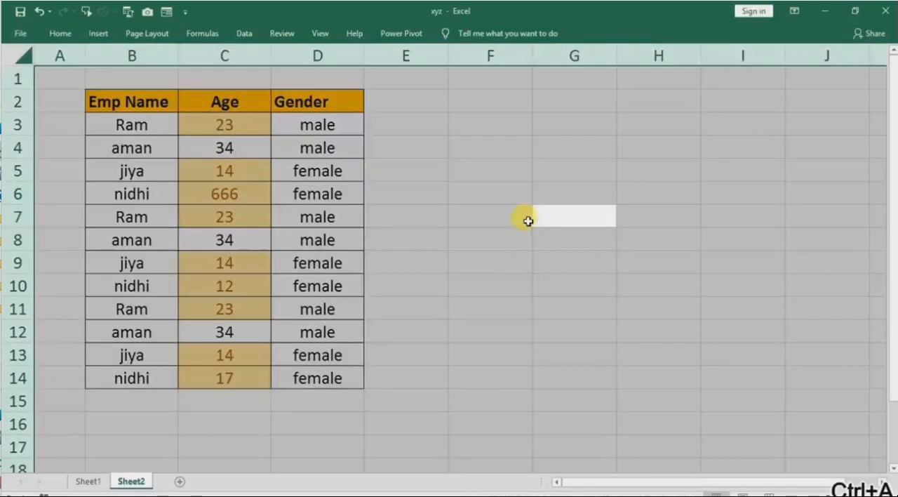
right_click(476, 136)
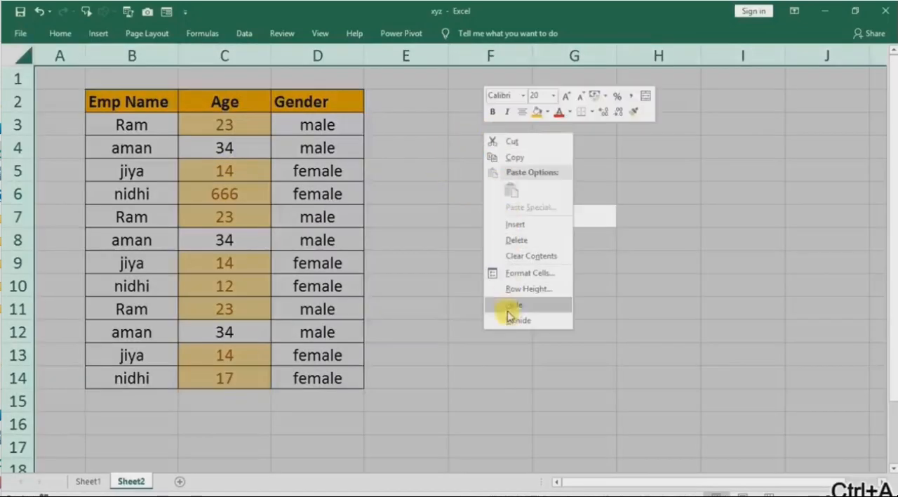
left_click(513, 274)
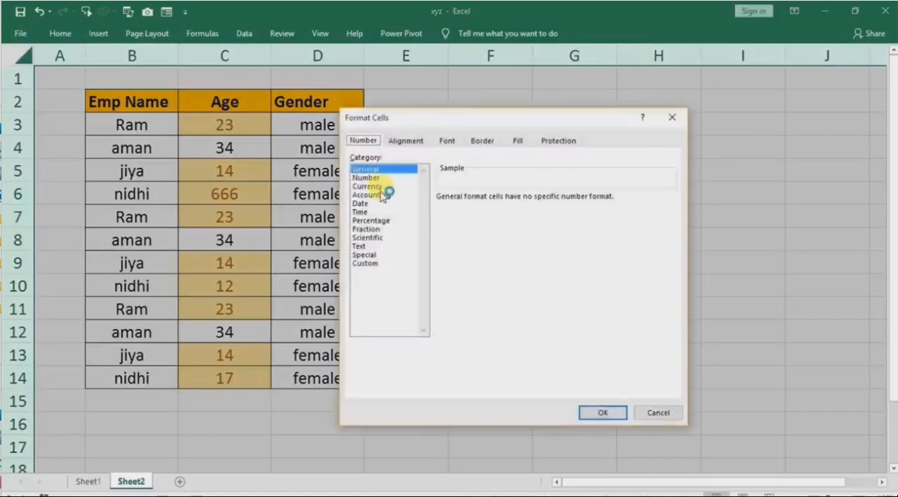
left_click(545, 141)
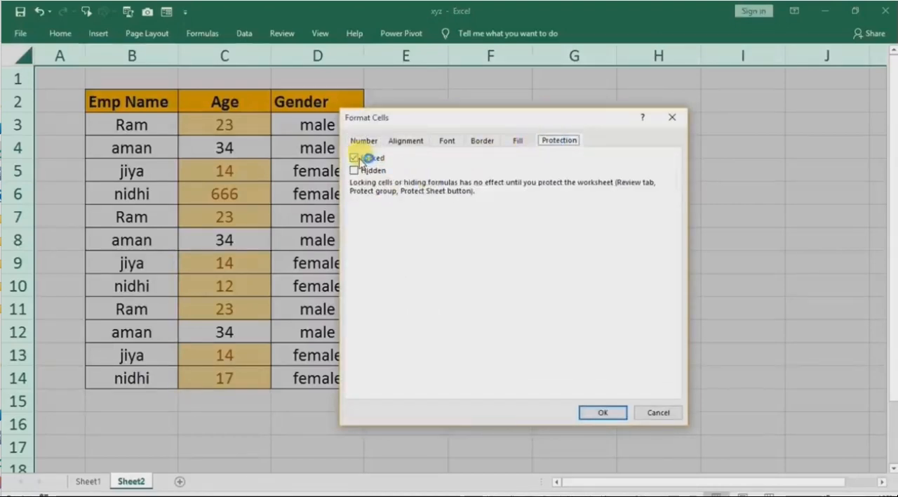
left_click(602, 413)
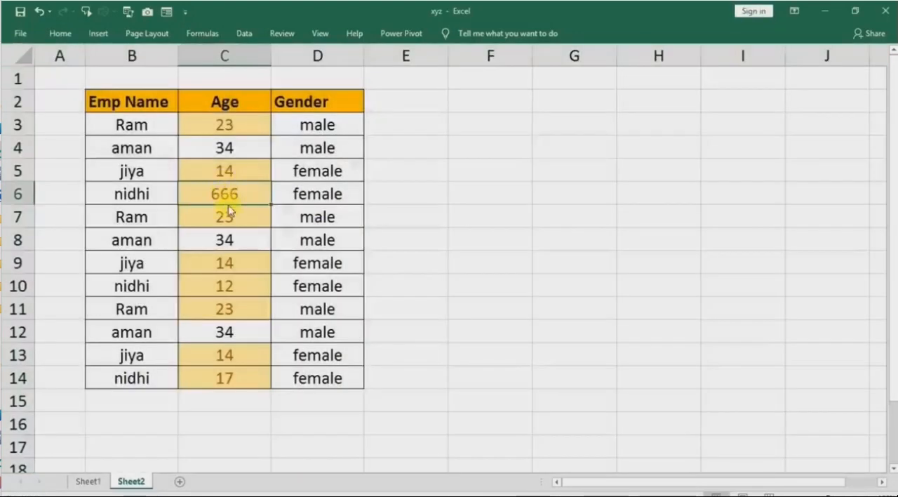
Find all cells in the Sheet2 table whose format matches the highlighted Age cell C3.
left_click(224, 170)
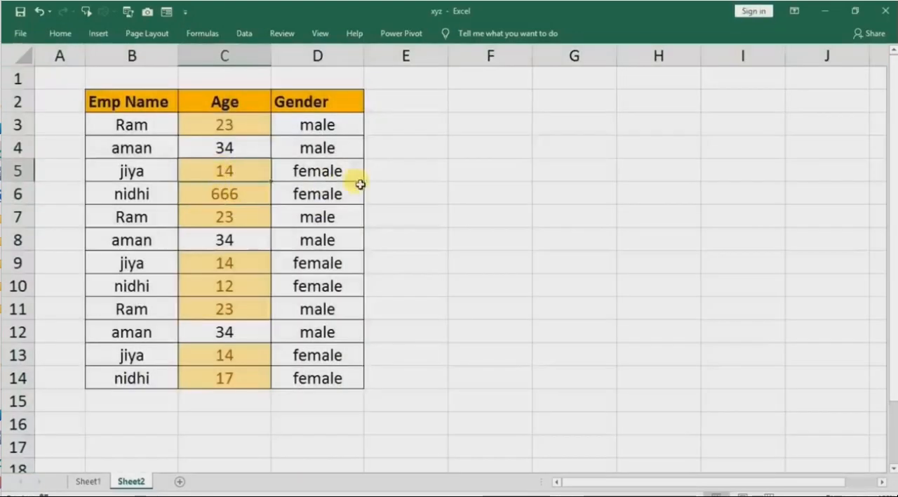
key("ctrl+a")
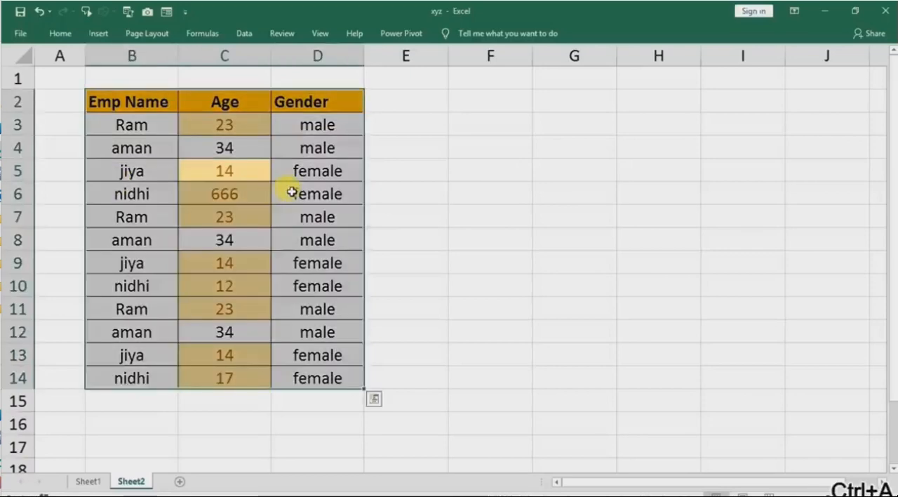
key("ctrl+f")
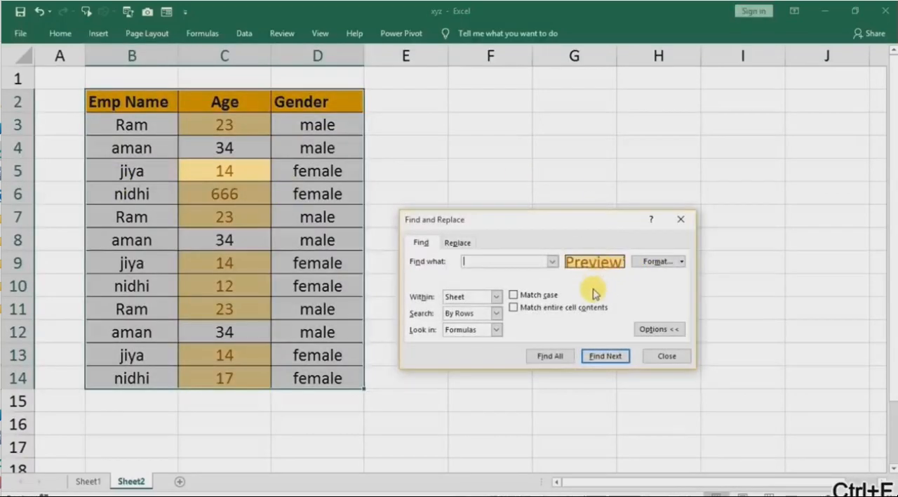
left_click(552, 358)
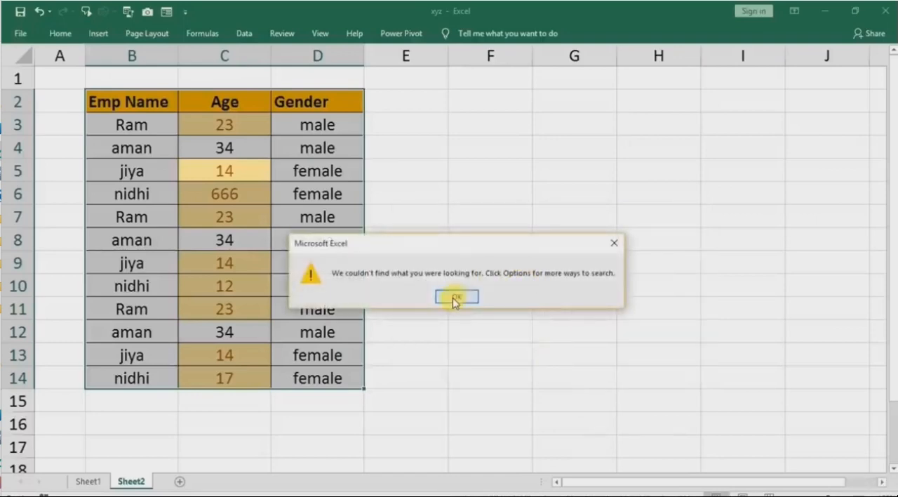
left_click(452, 298)
left_click(672, 262)
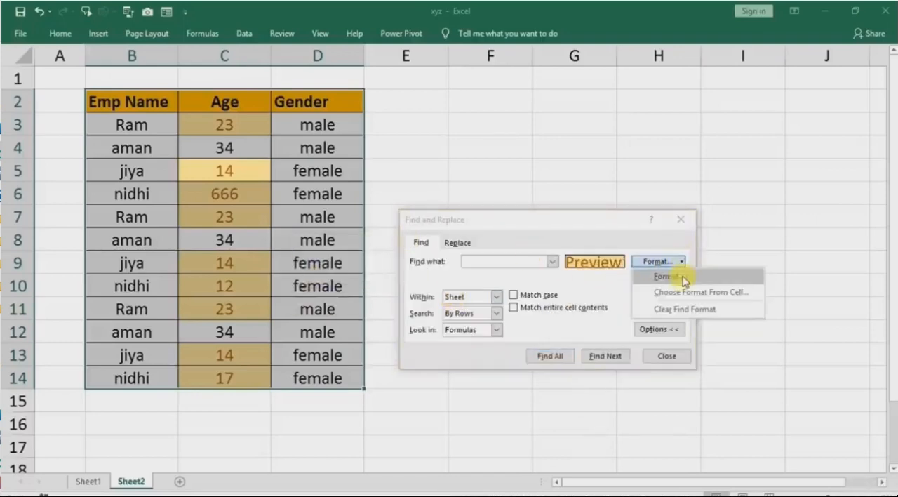
left_click(700, 298)
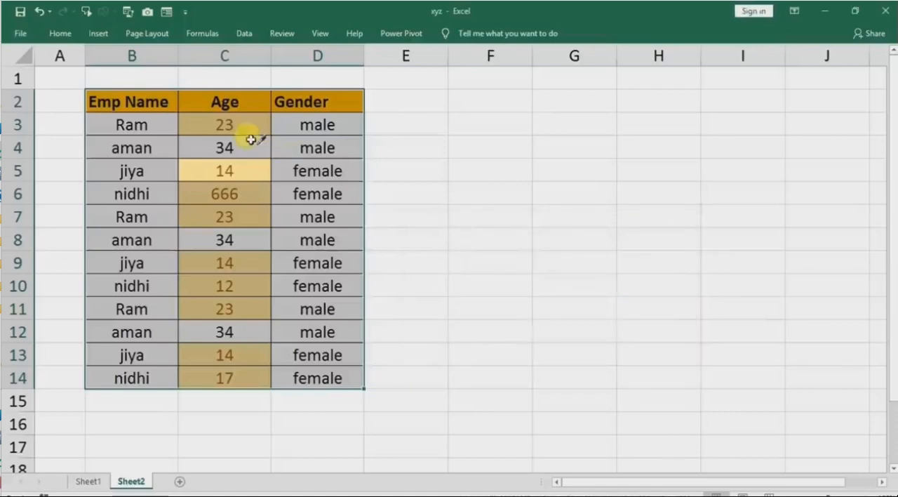
left_click(223, 122)
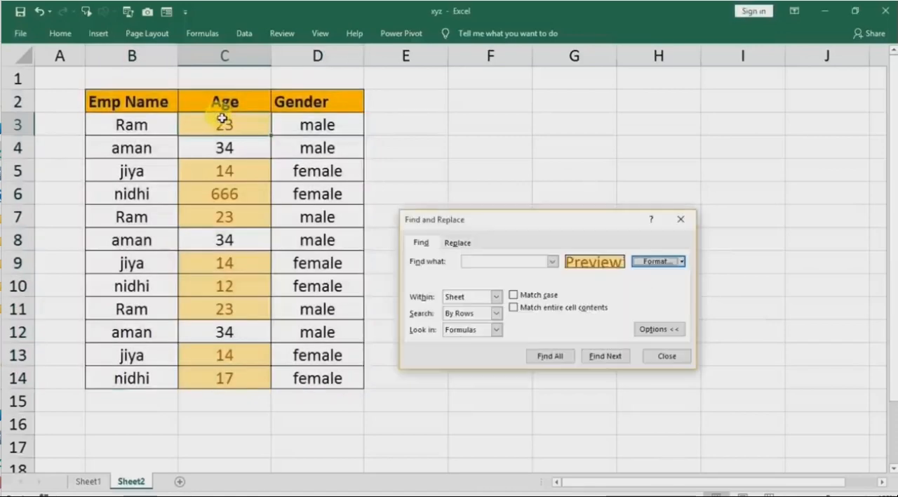
left_click(544, 356)
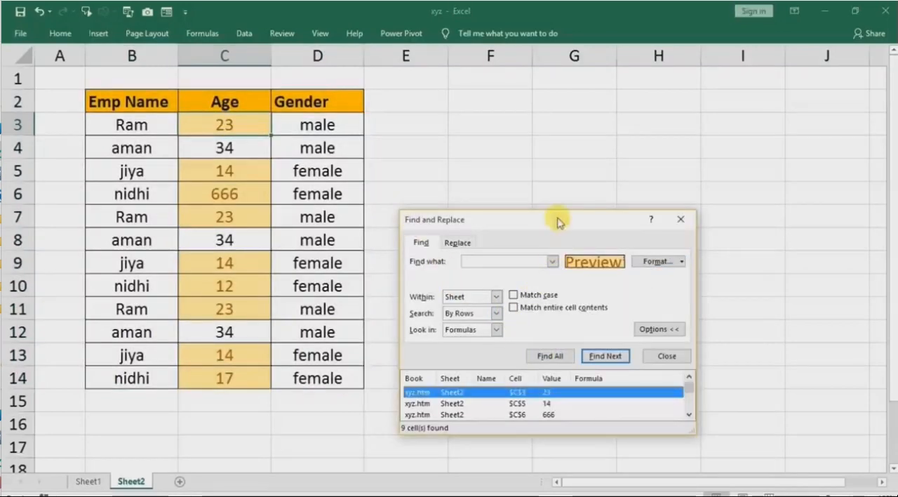
left_click_drag(558, 219, 583, 139)
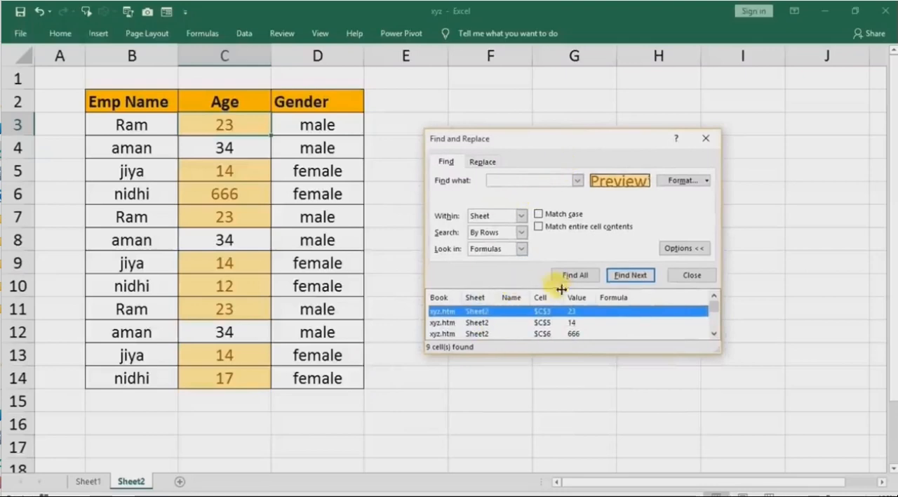
Select all the found highlighted Age cells from the search results and close the search.
left_click(483, 326)
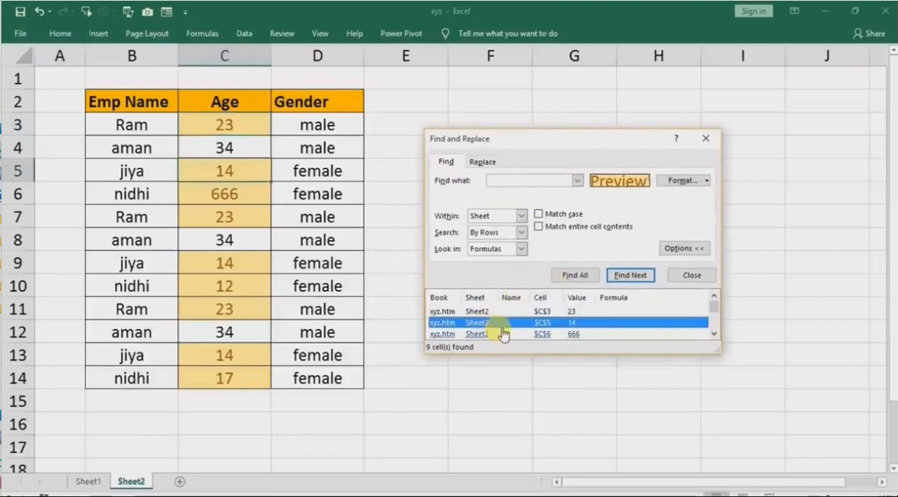
key("ctrl+a")
left_click(705, 138)
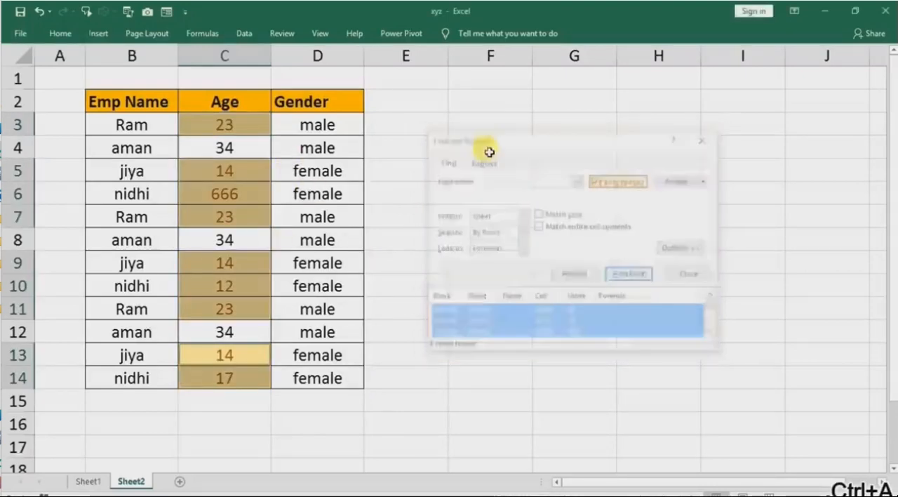
Turn on the Locked protection option for the selected highlighted Age cells.
right_click(202, 191)
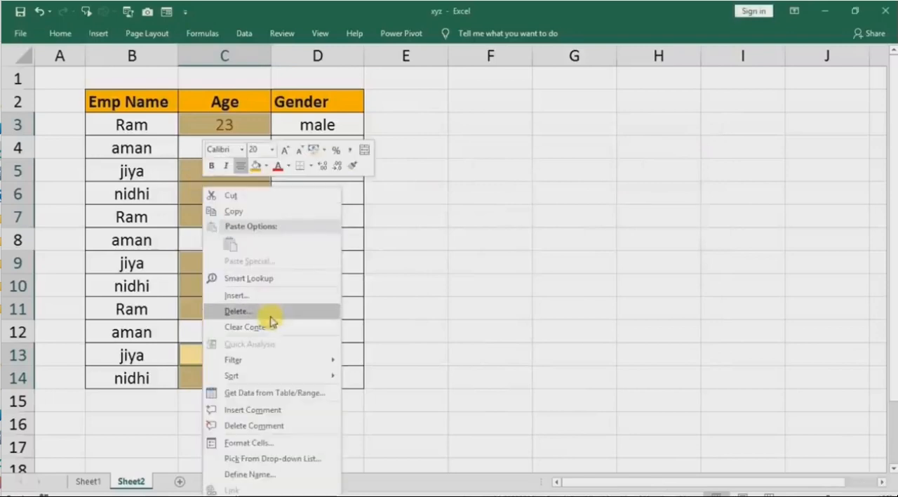
left_click(260, 442)
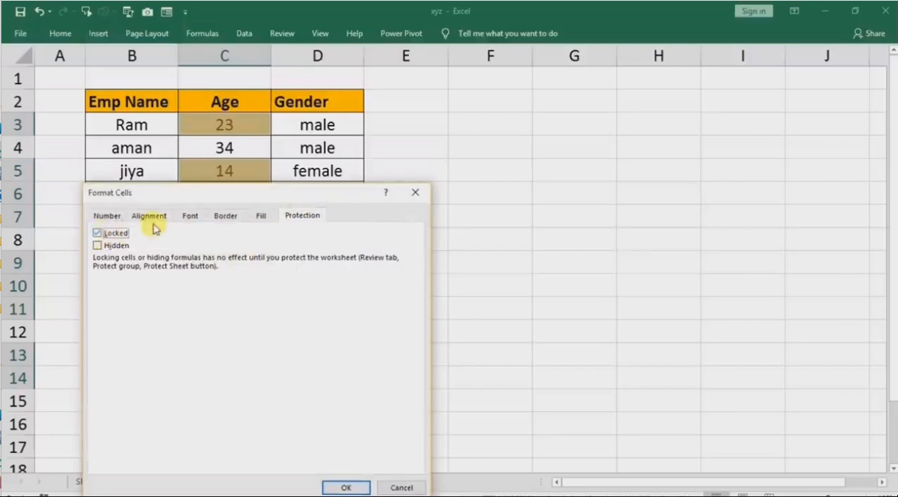
left_click_drag(198, 201, 441, 89)
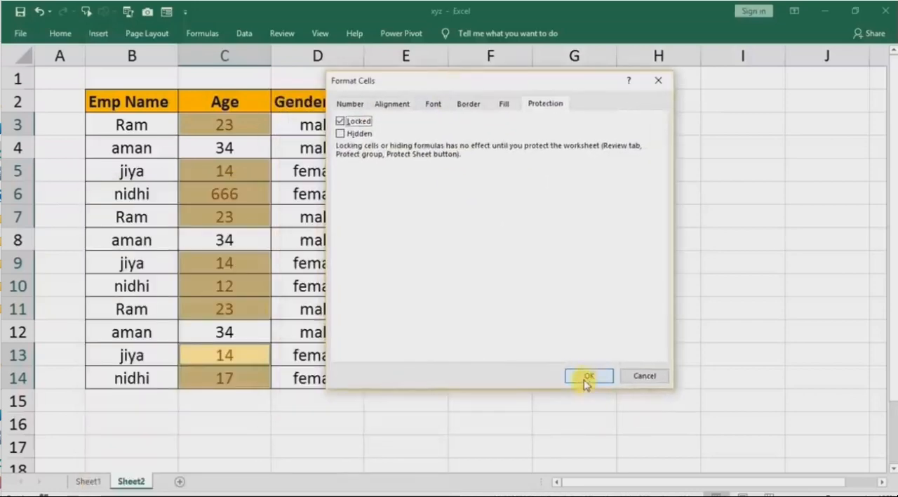
left_click(587, 377)
Protect Sheet2 with a password, entering and confirming the password and keeping the selection of locked and unlocked cells allowed.
right_click(130, 482)
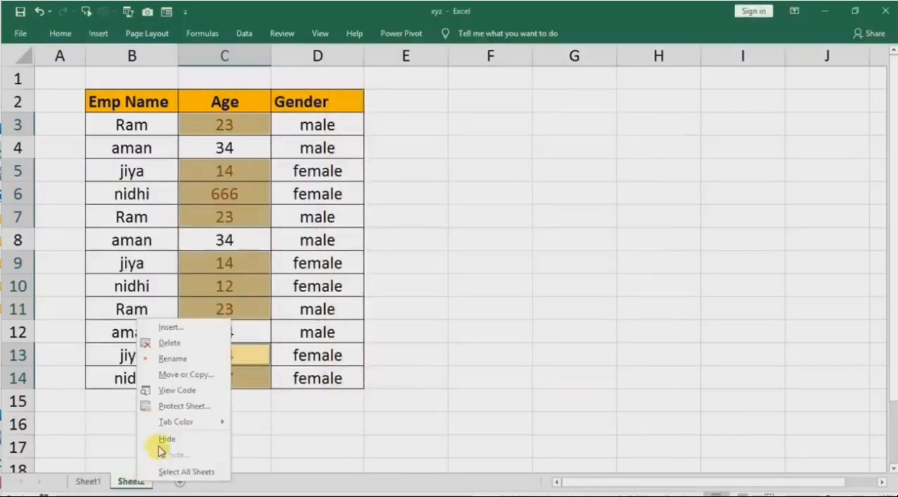
left_click(178, 406)
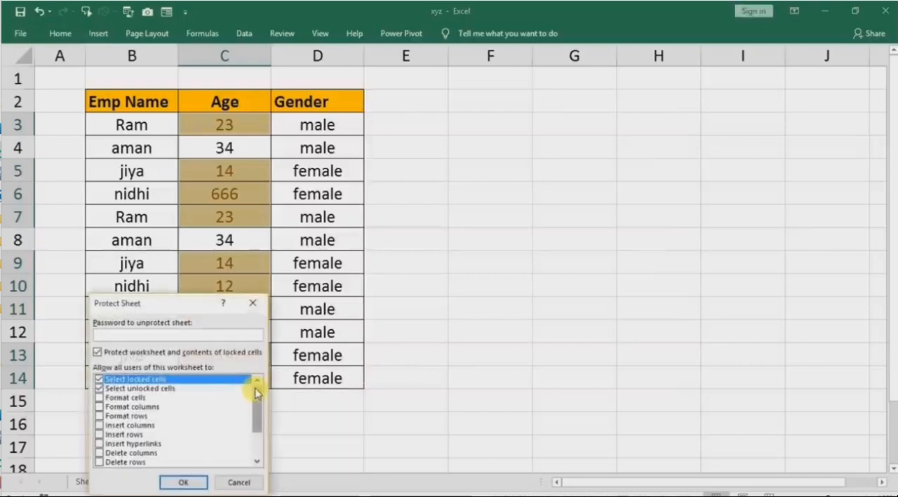
type("•••")
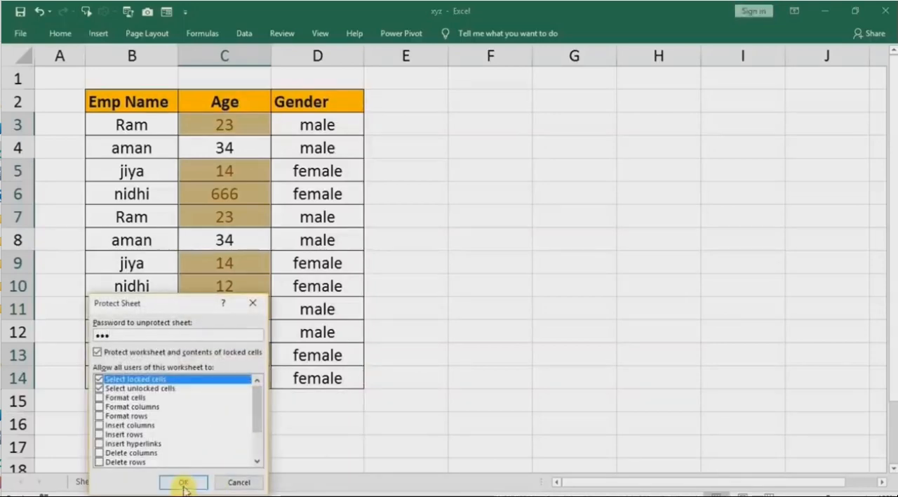
left_click(184, 484)
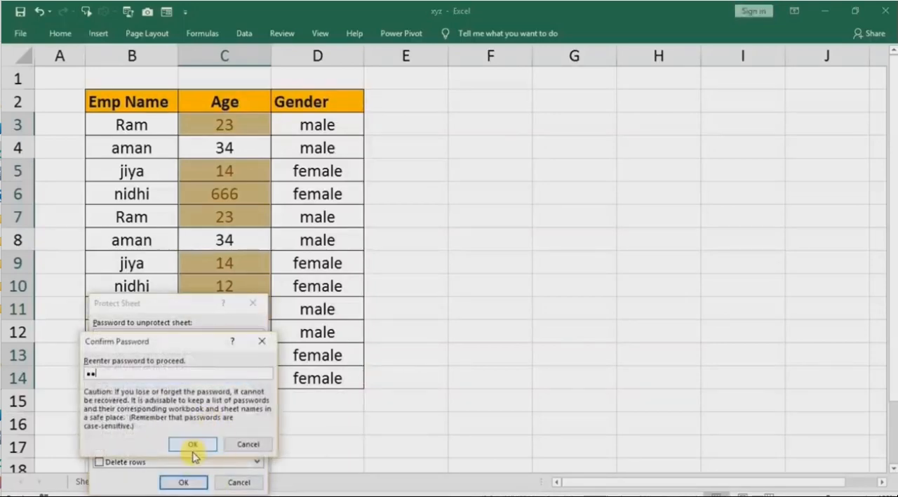
left_click(193, 445)
Test editing of blank cells on the protected sheet by entering ghjhg in F1, hgjkgh in F6 and hj in F11.
left_click(557, 214)
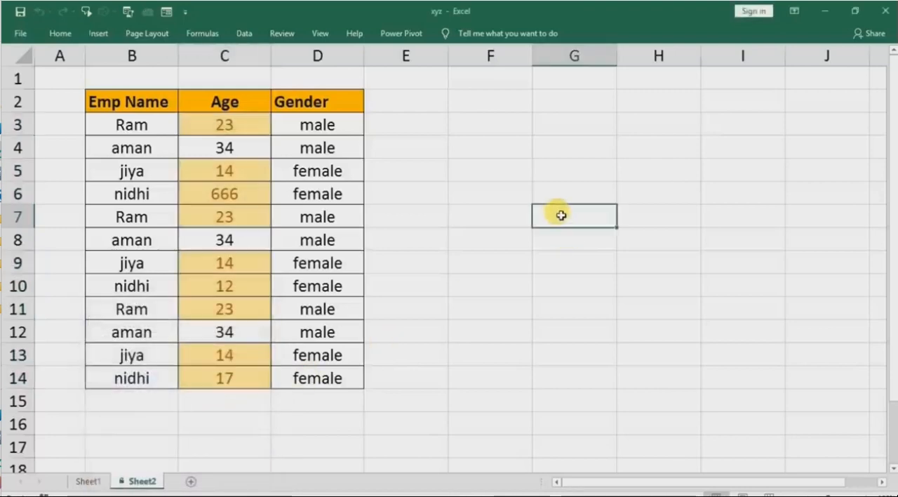
left_click(472, 80)
type("ghjhg")
left_click(479, 192)
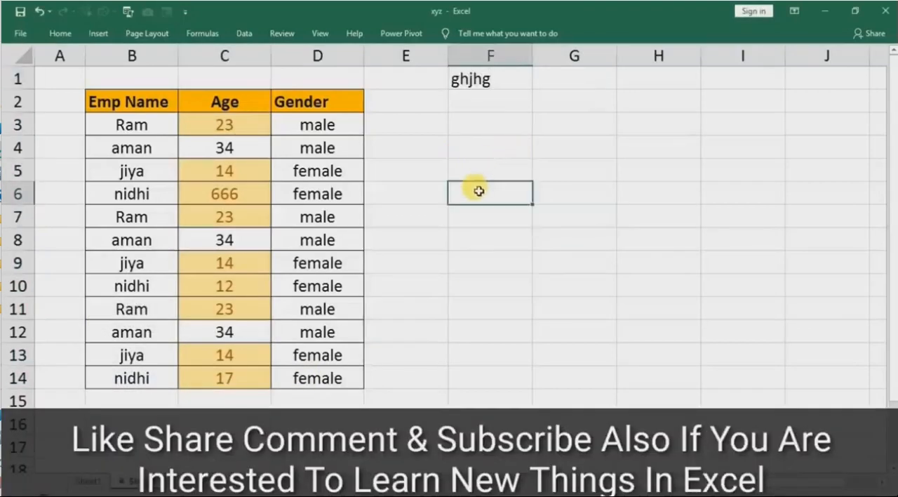
type("hgjkgh")
left_click(488, 306)
type("hj")
left_click(631, 217)
Replace the Gender entry in D9 with ghkghkghk to test an unlocked table cell.
left_click(323, 263)
type("ghkghkghk")
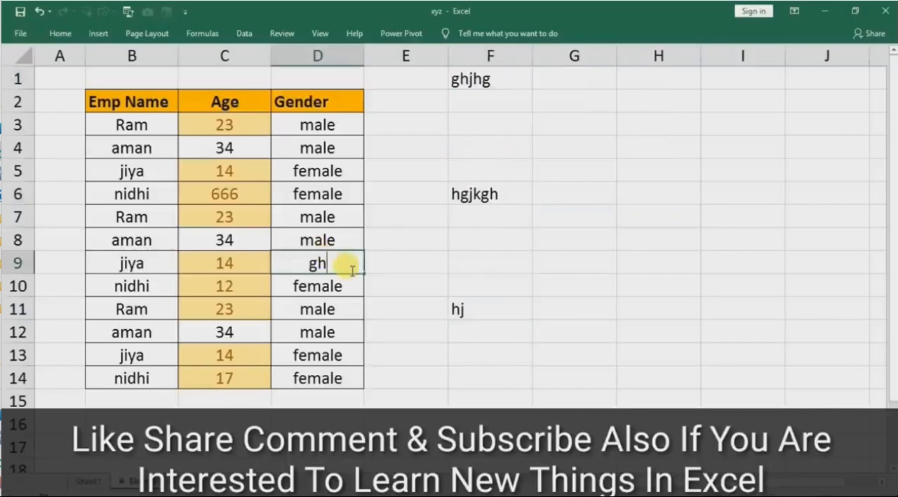
left_click(395, 310)
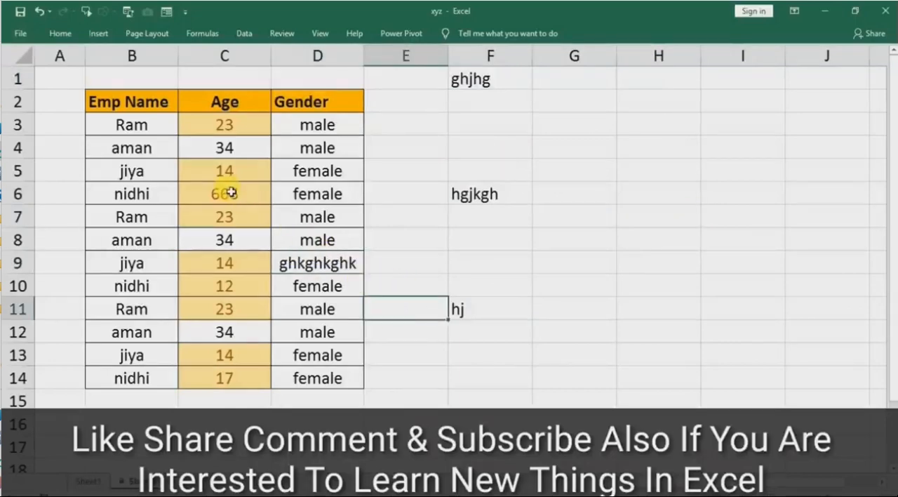